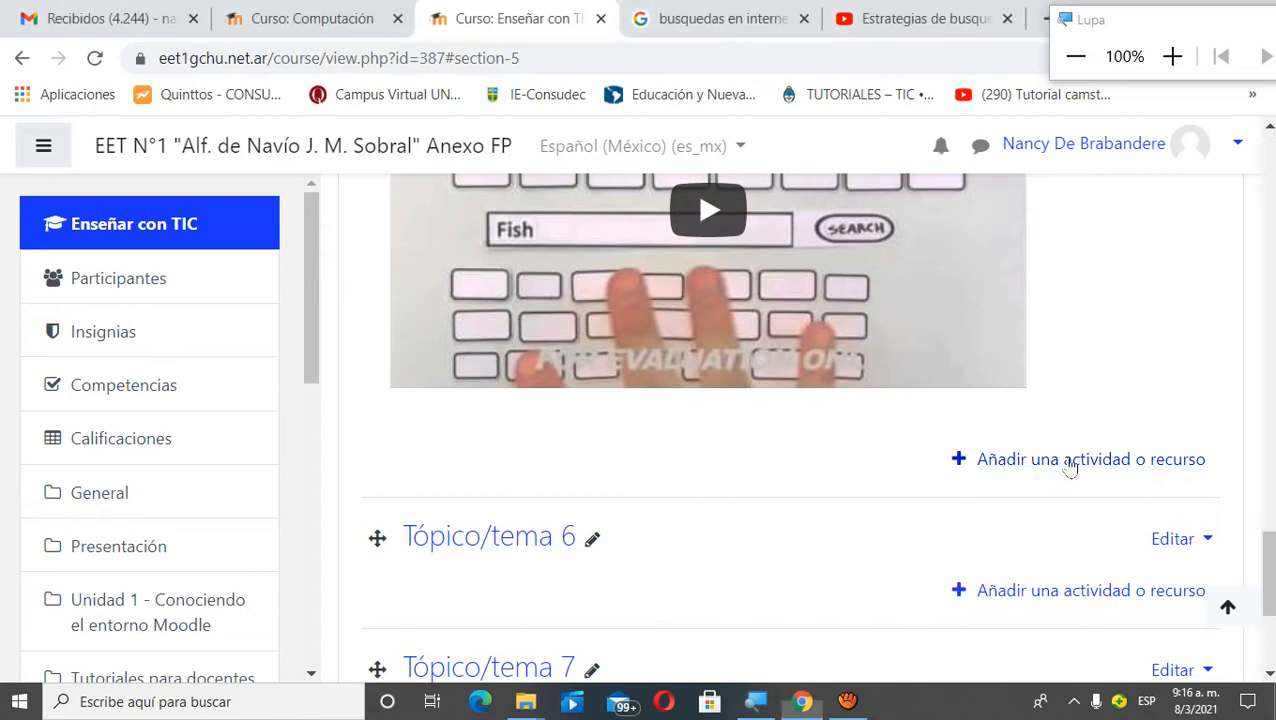
Review the available activities and resources for the Clase 1 section, and start adding an Archivo resource
left_click(1069, 467)
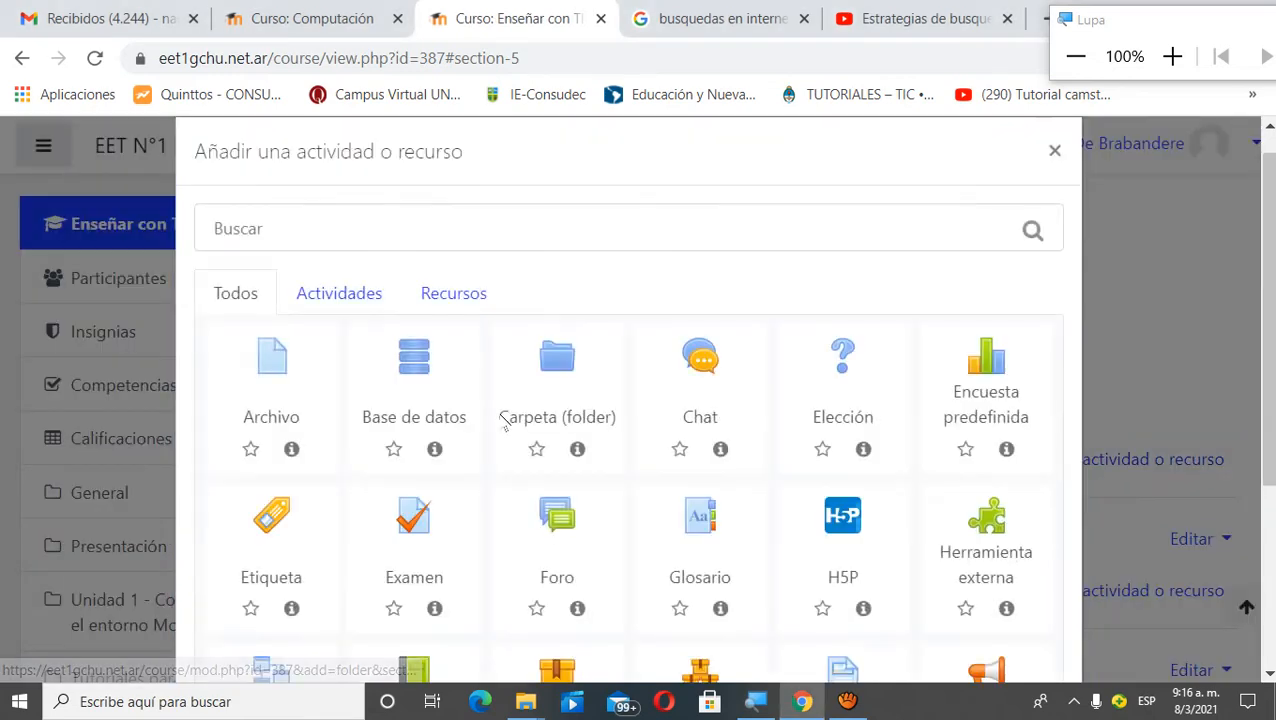
left_click(358, 308)
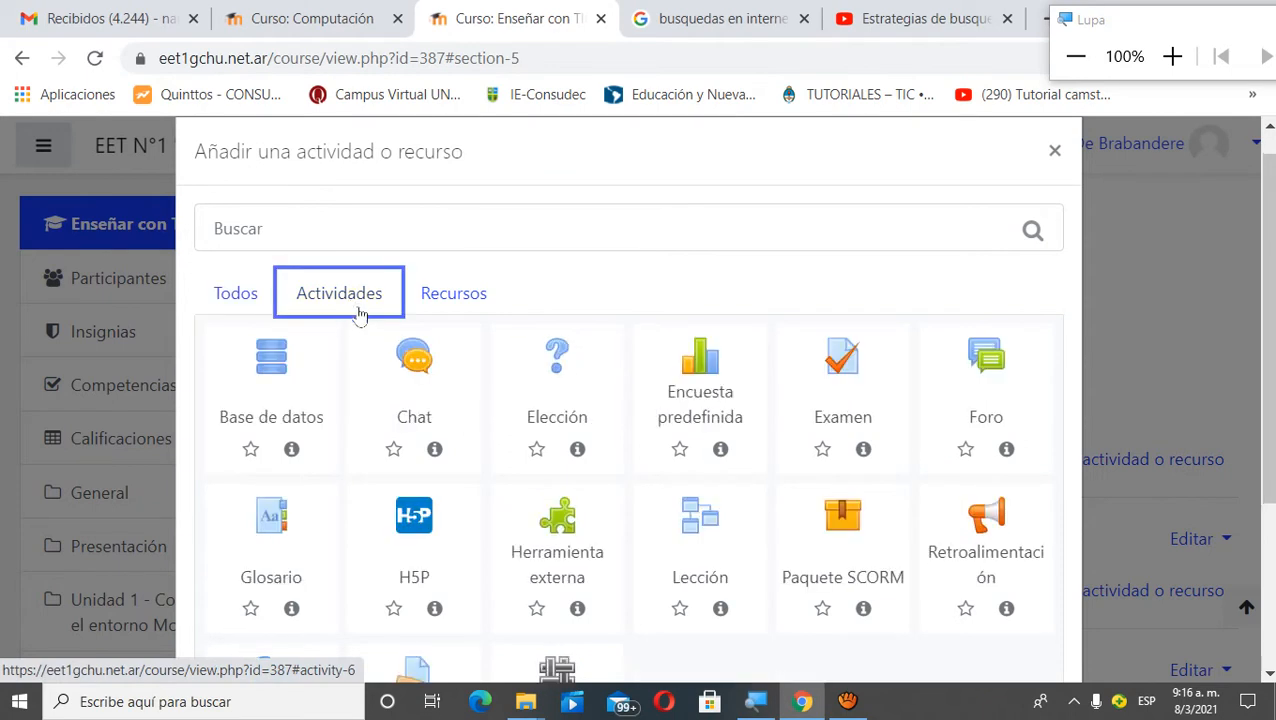
left_click(456, 306)
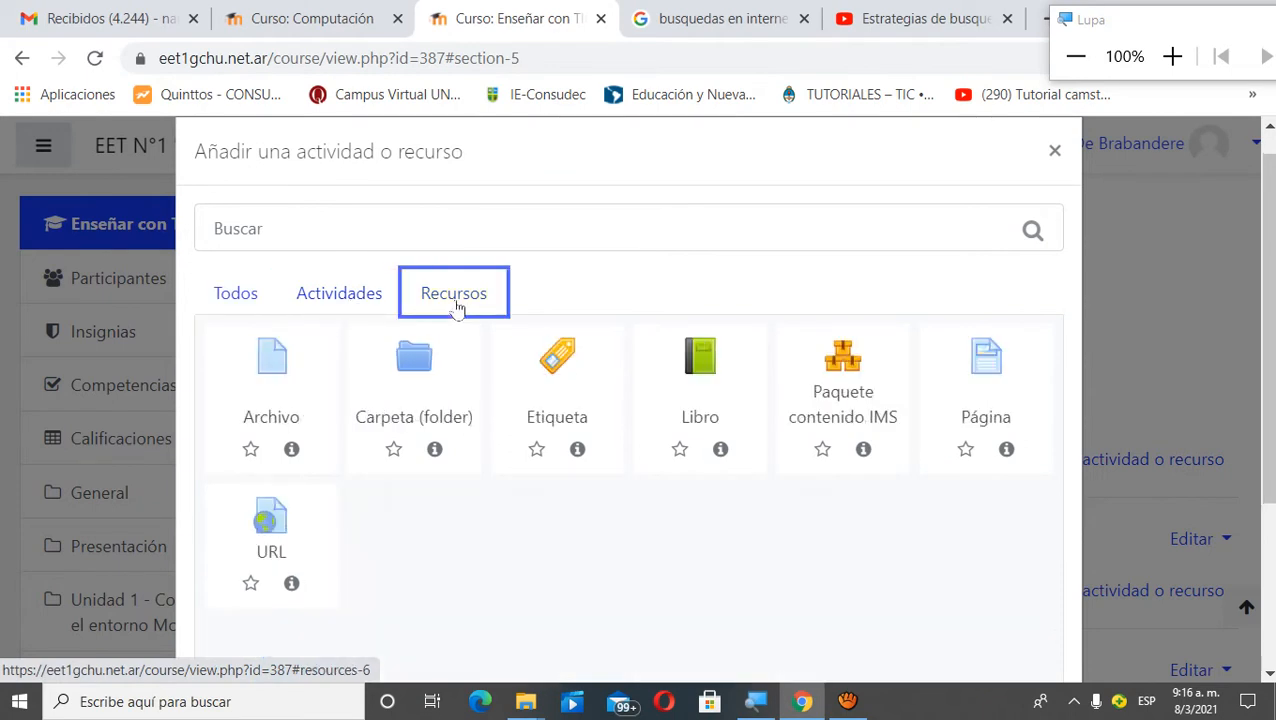
left_click(351, 306)
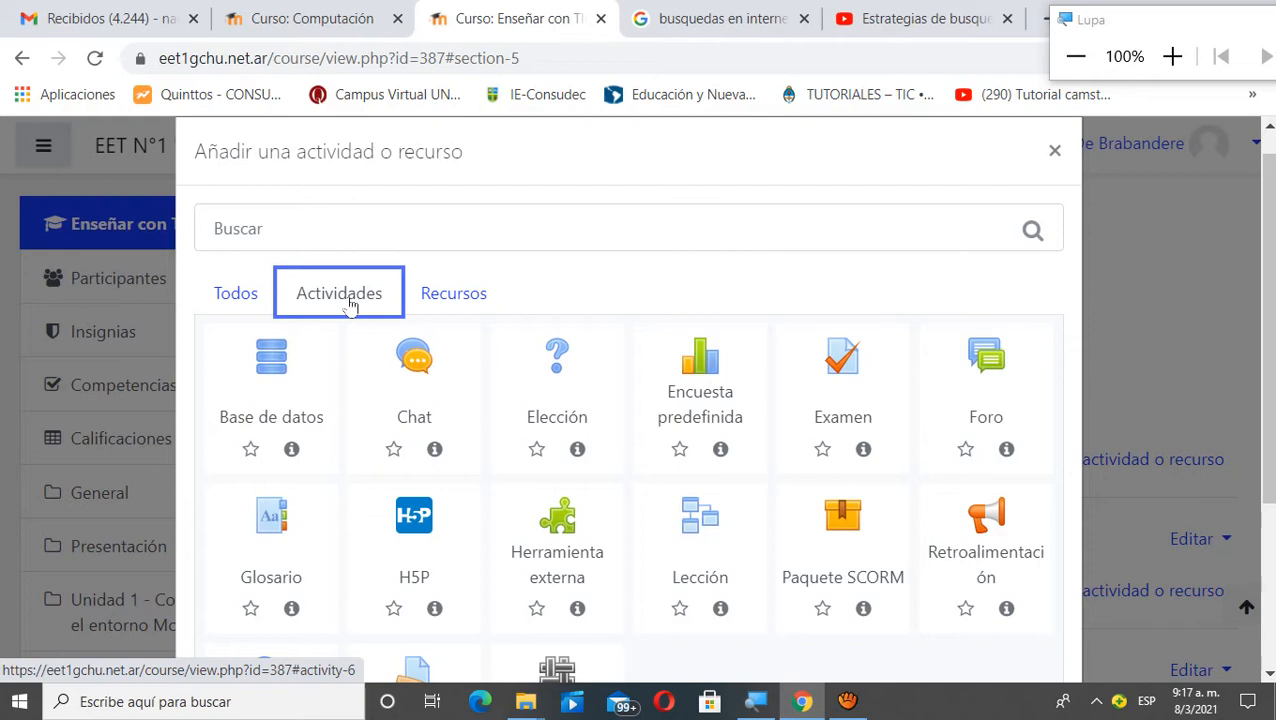
left_click(437, 305)
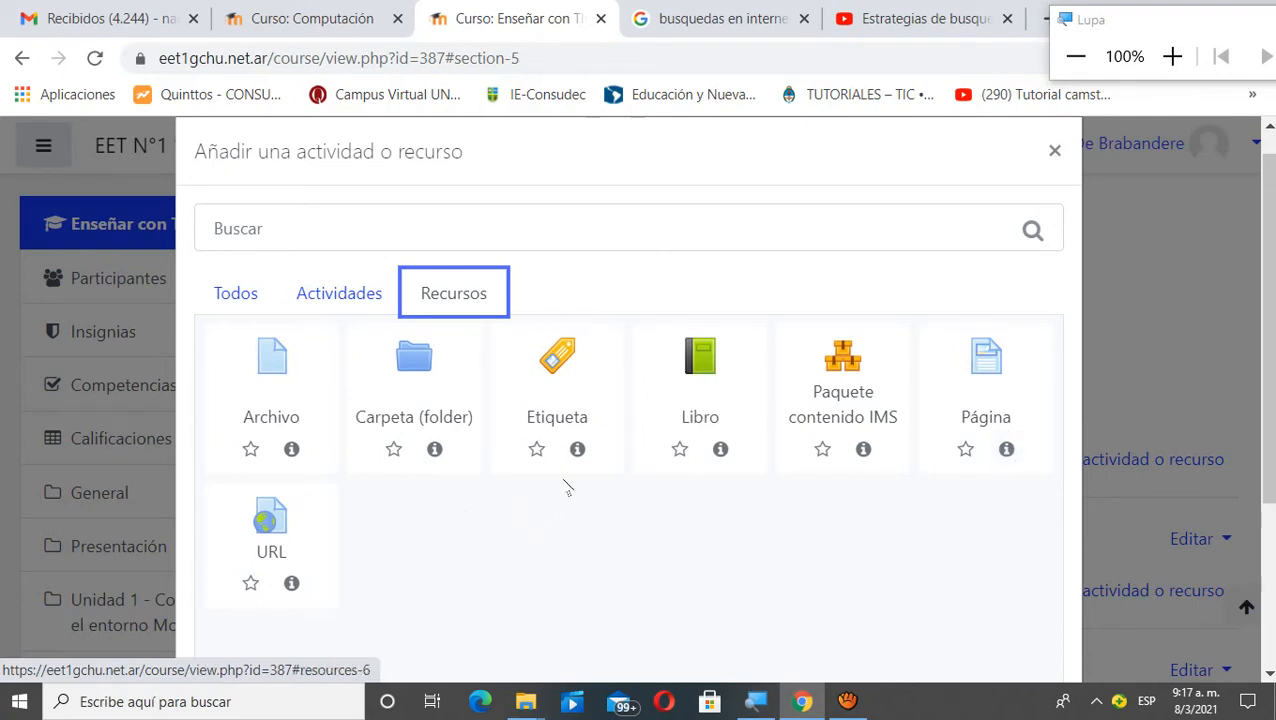
left_click(355, 304)
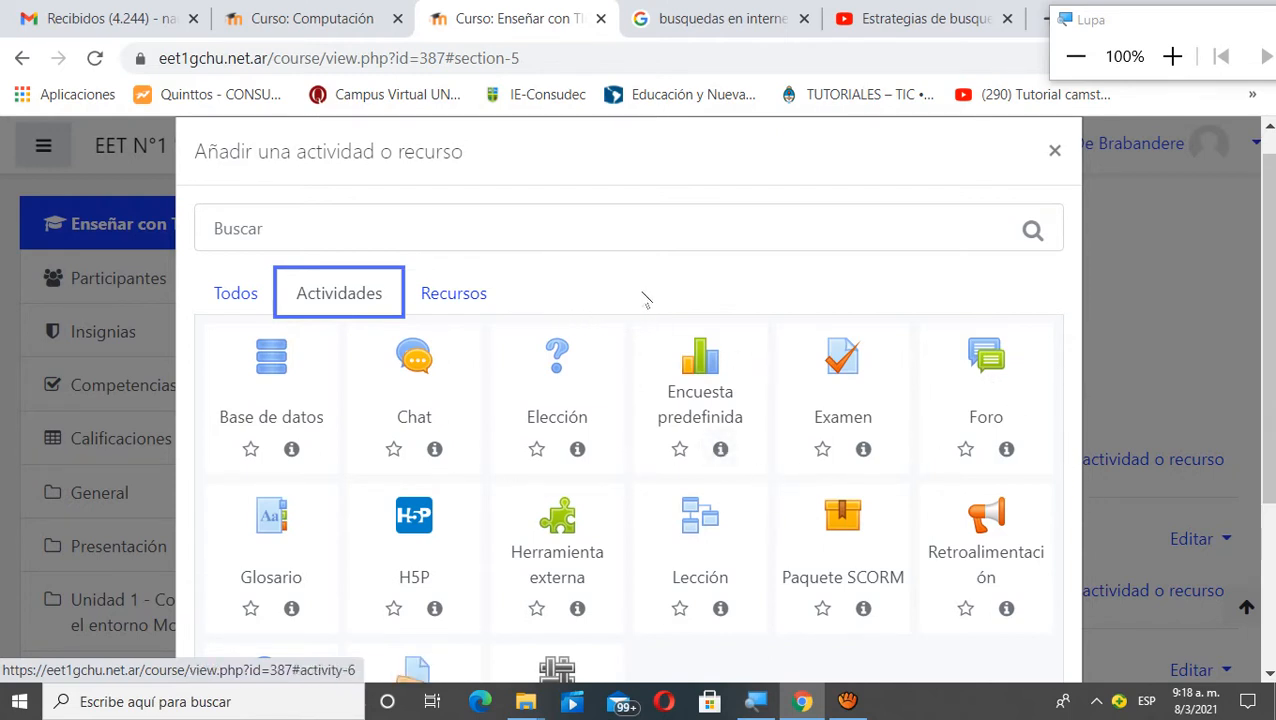
left_click(466, 298)
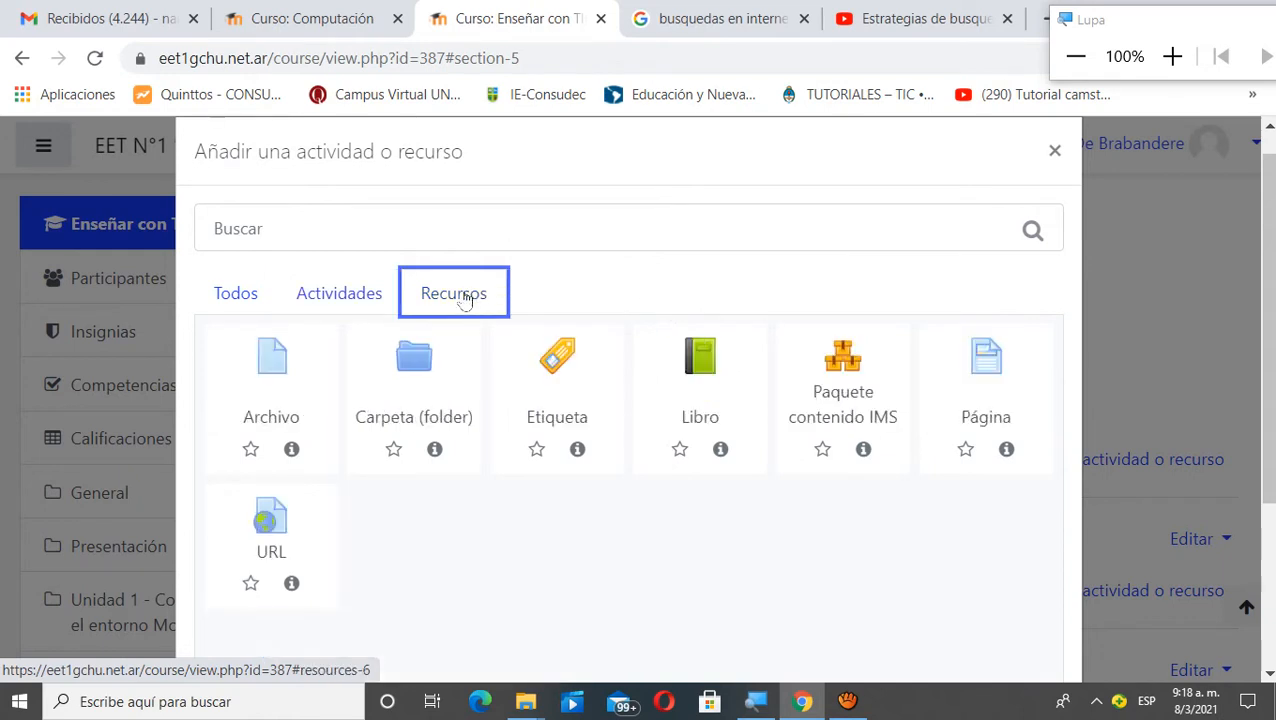
left_click(280, 368)
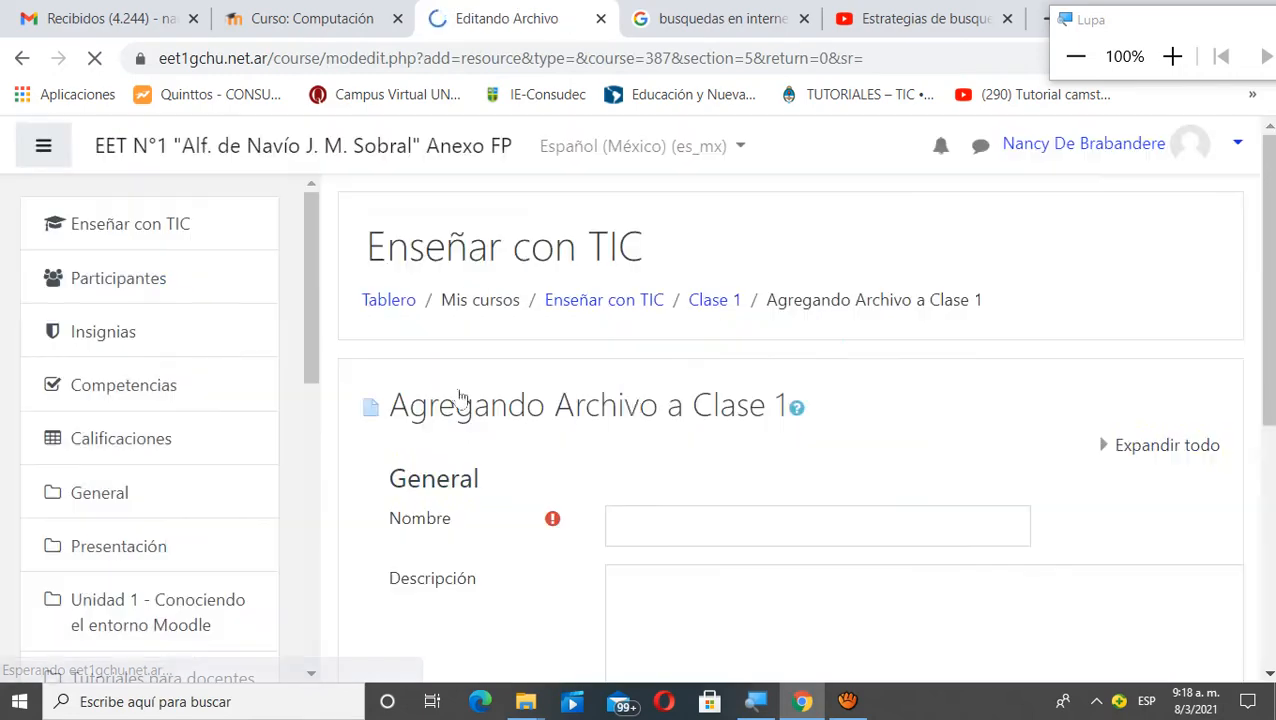
Name the new file resource "Como buscar y validar información"
scroll(834, 362, "down", 2)
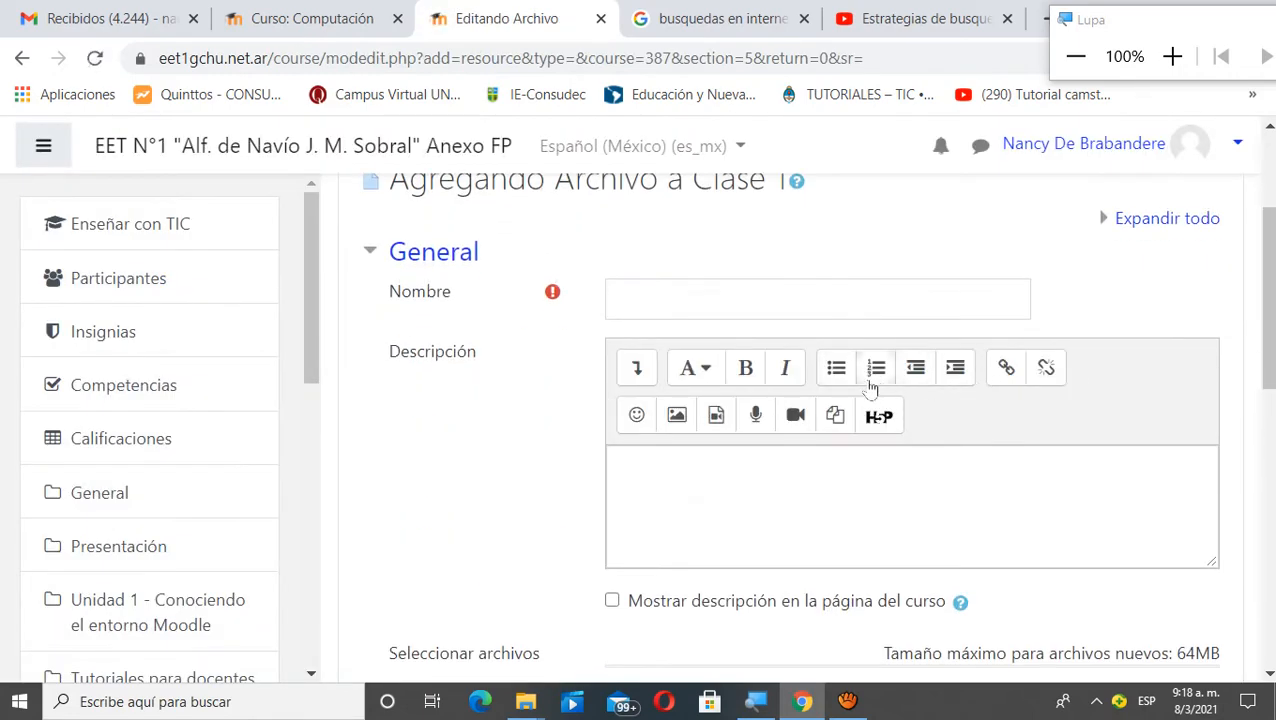
left_click(662, 303)
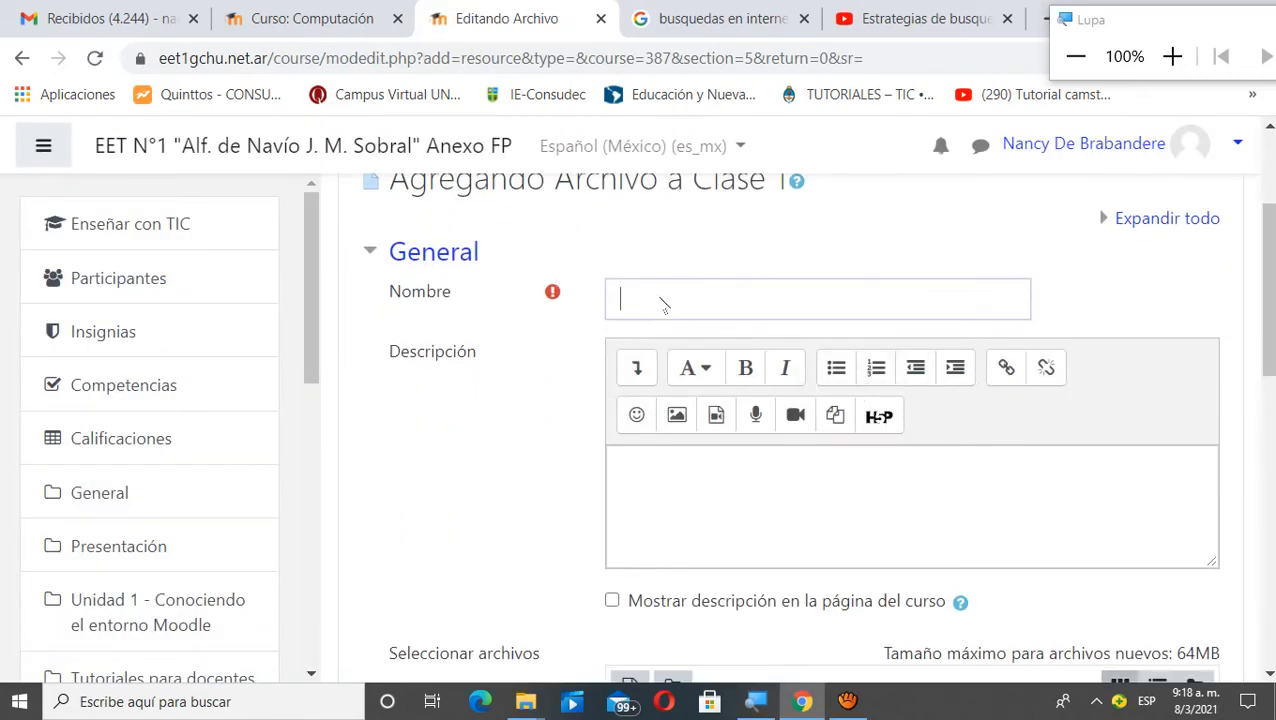
left_click(1172, 56)
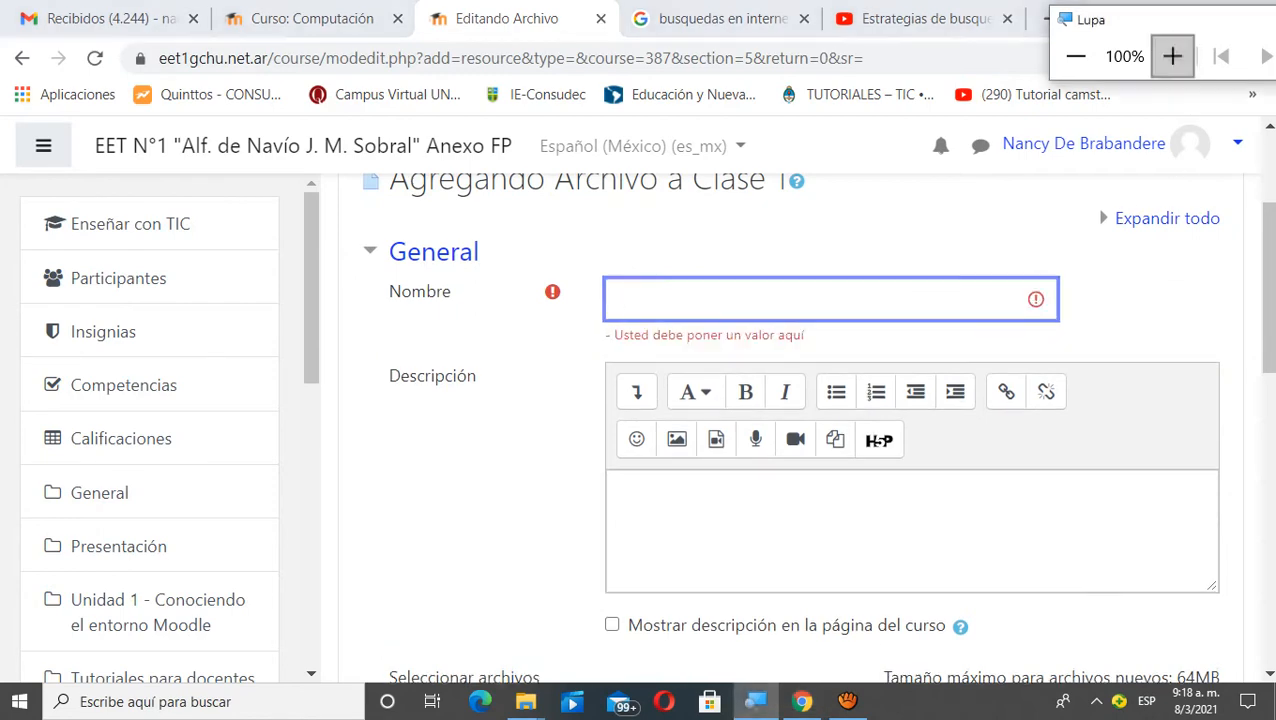
left_click(642, 300)
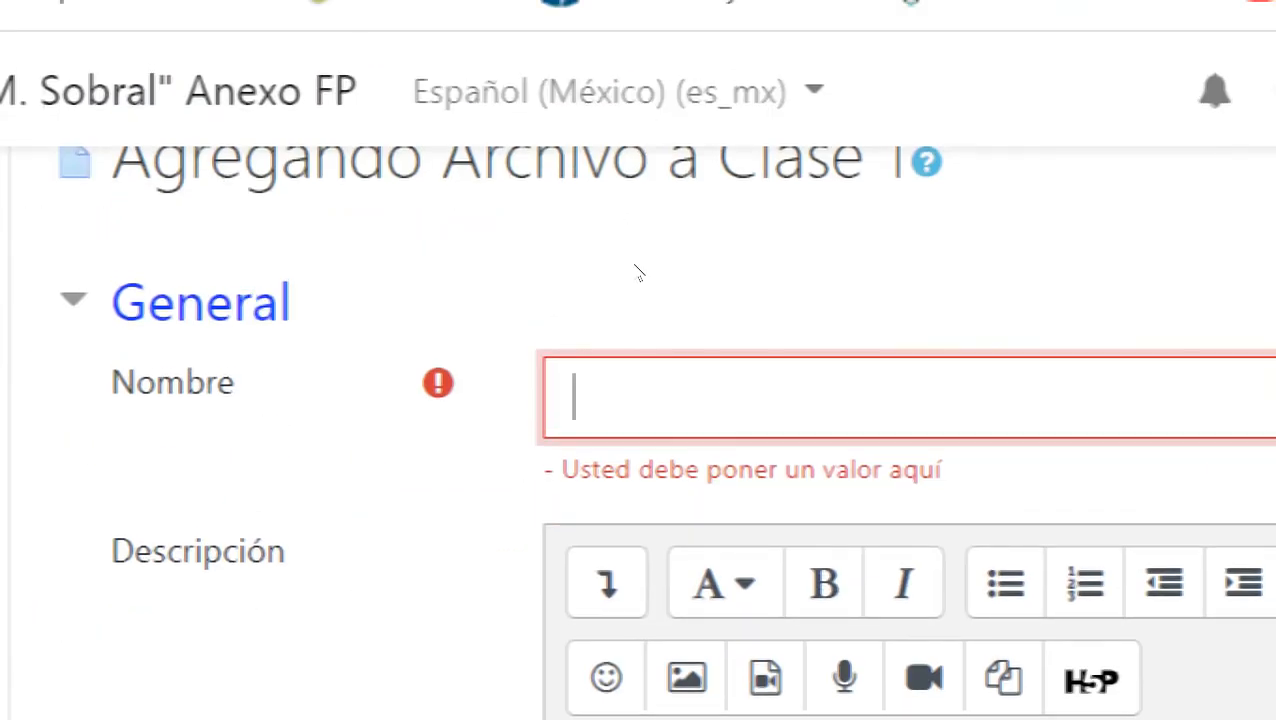
type("Bu")
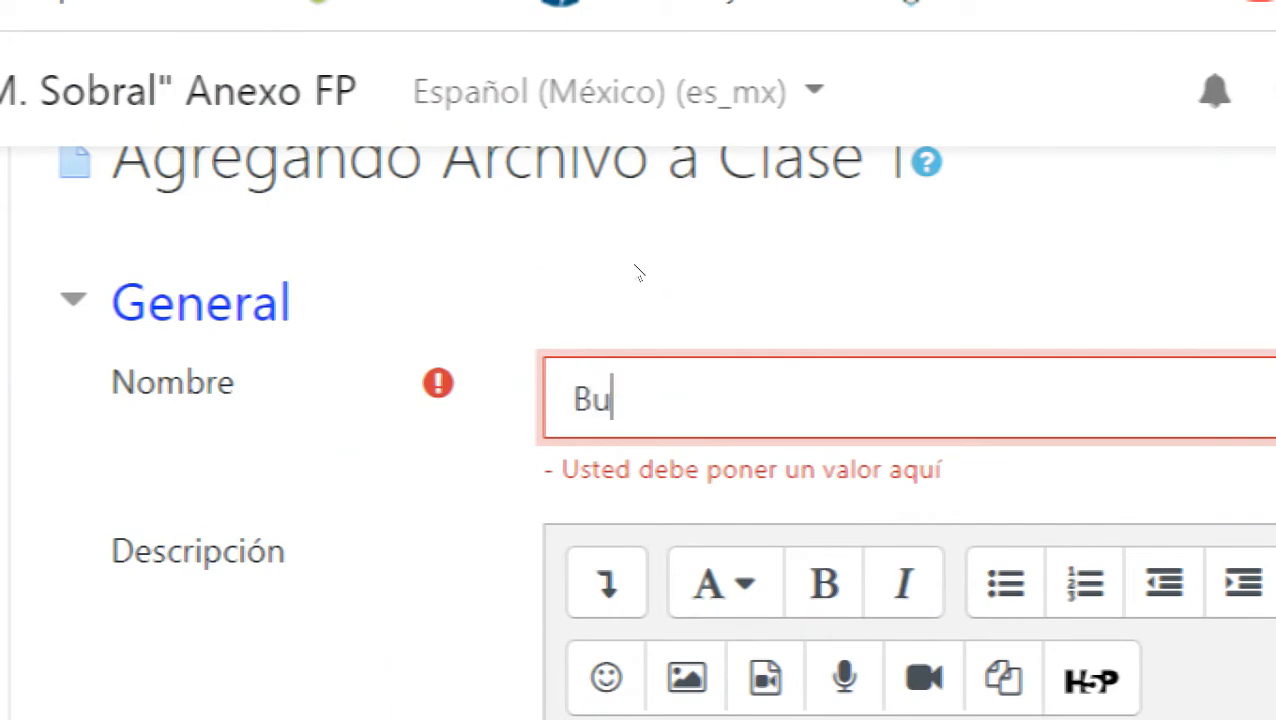
key("BackSpace")
key("BackSpace")
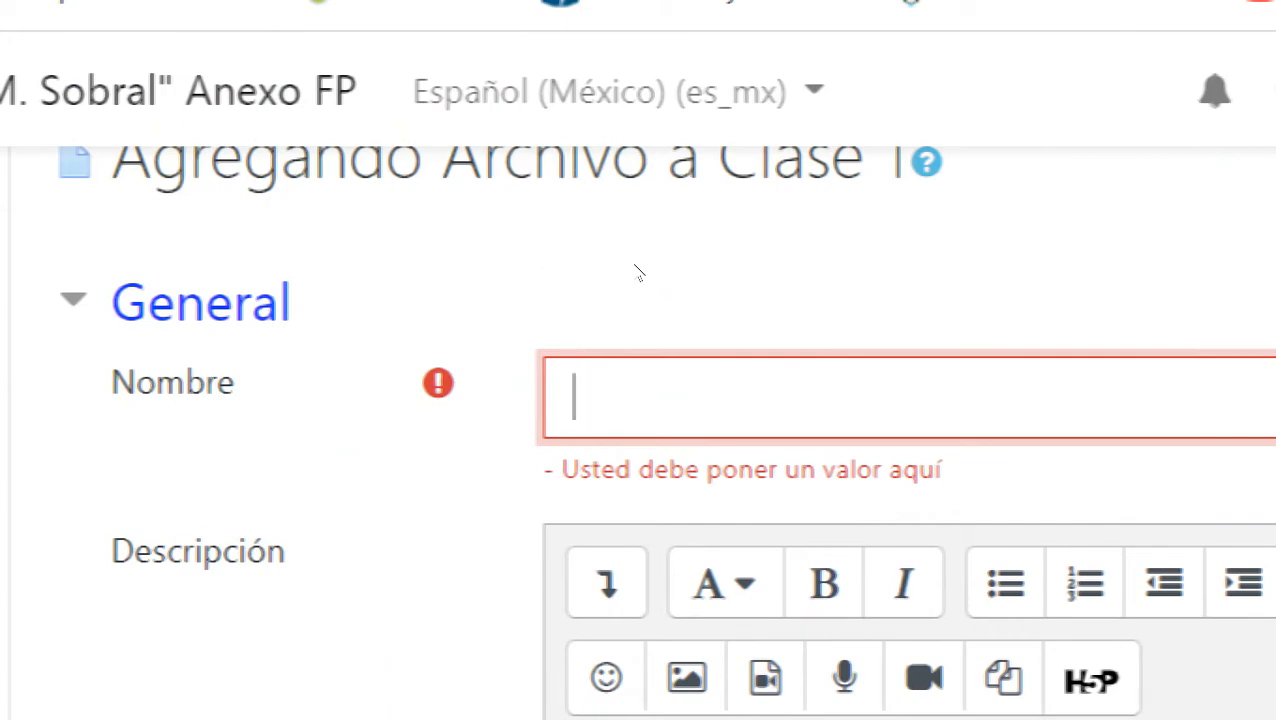
type("Como bu")
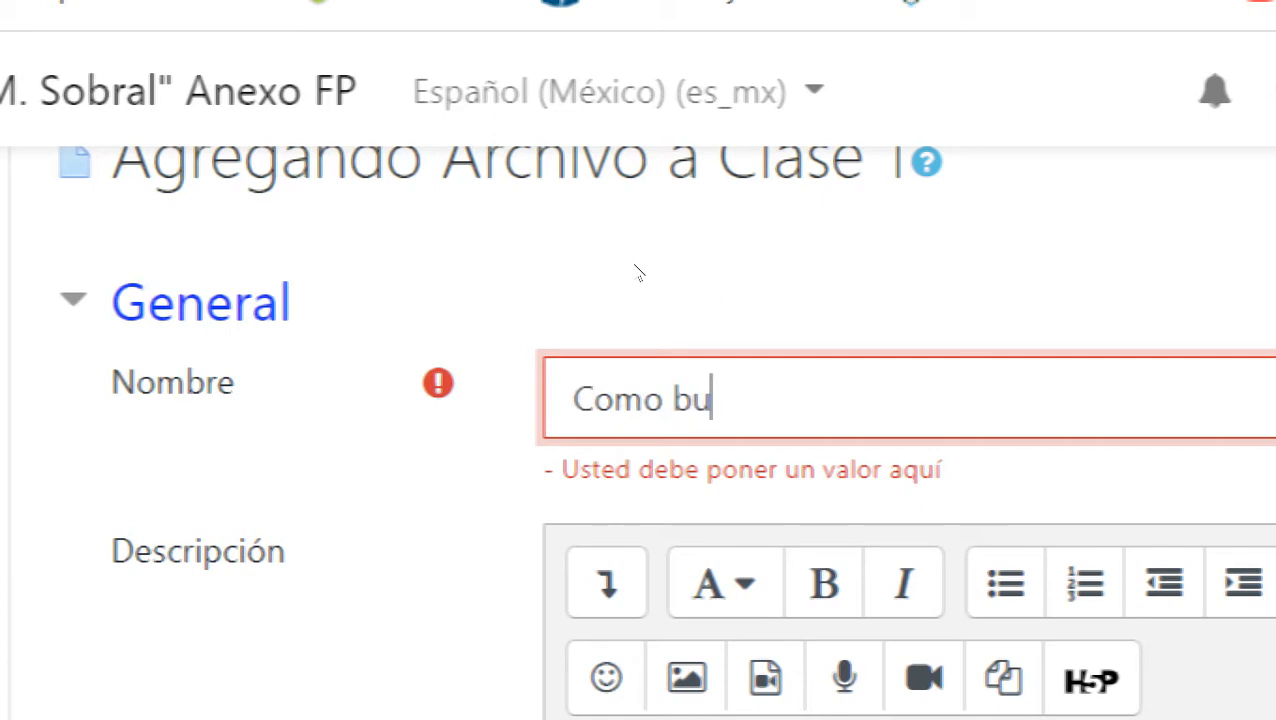
type("scar y validar inform")
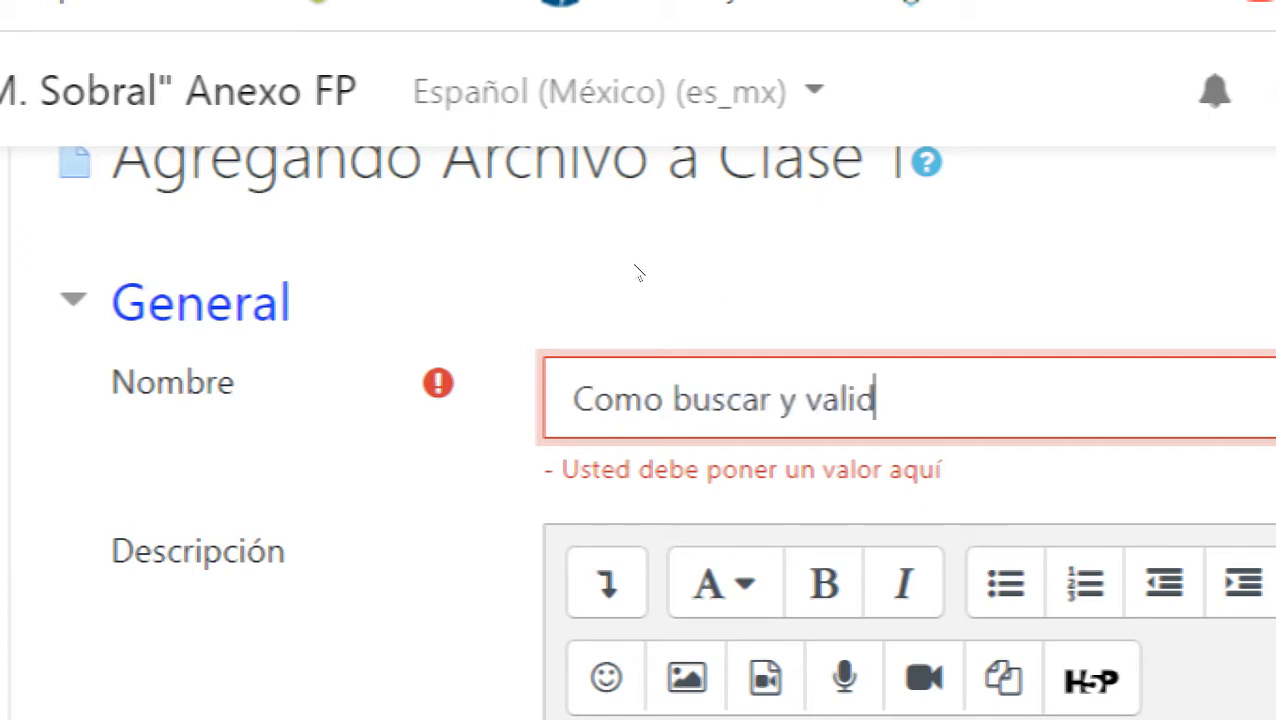
type("ación")
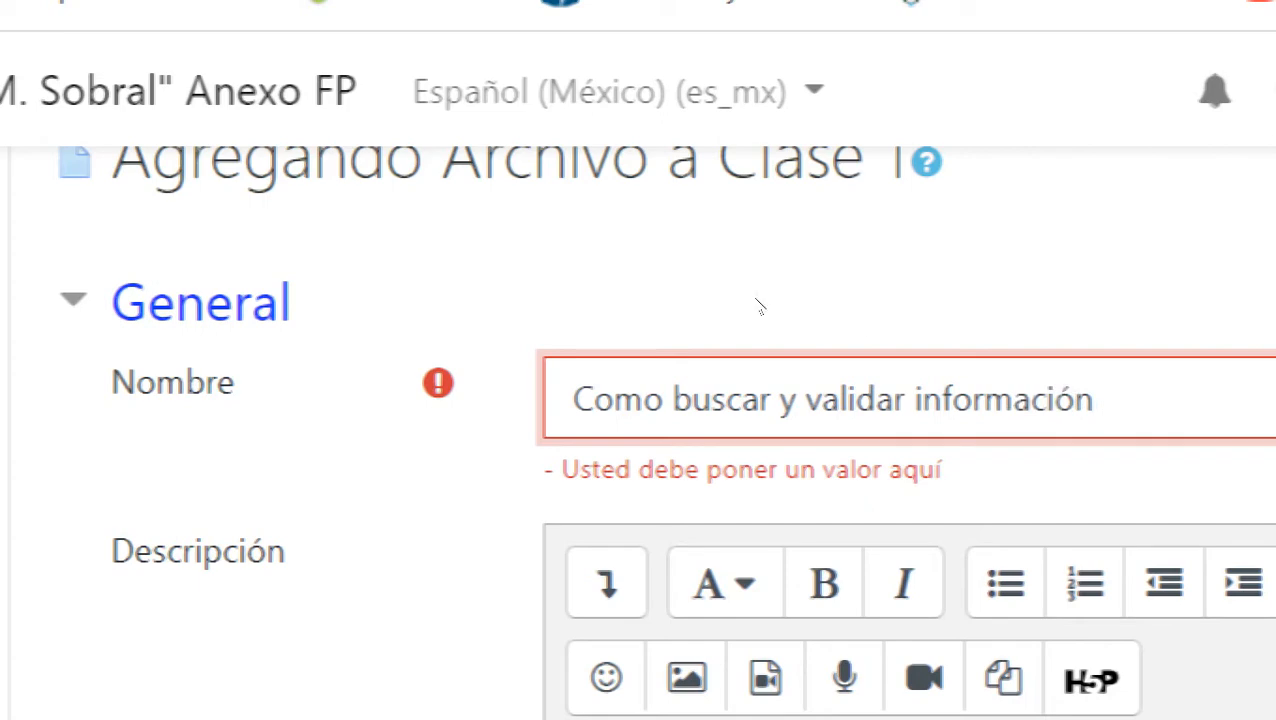
Open the file selector for the resource, choose Subir un archivo, and start selecting a file from the computer
scroll(995, 387, "down", 5)
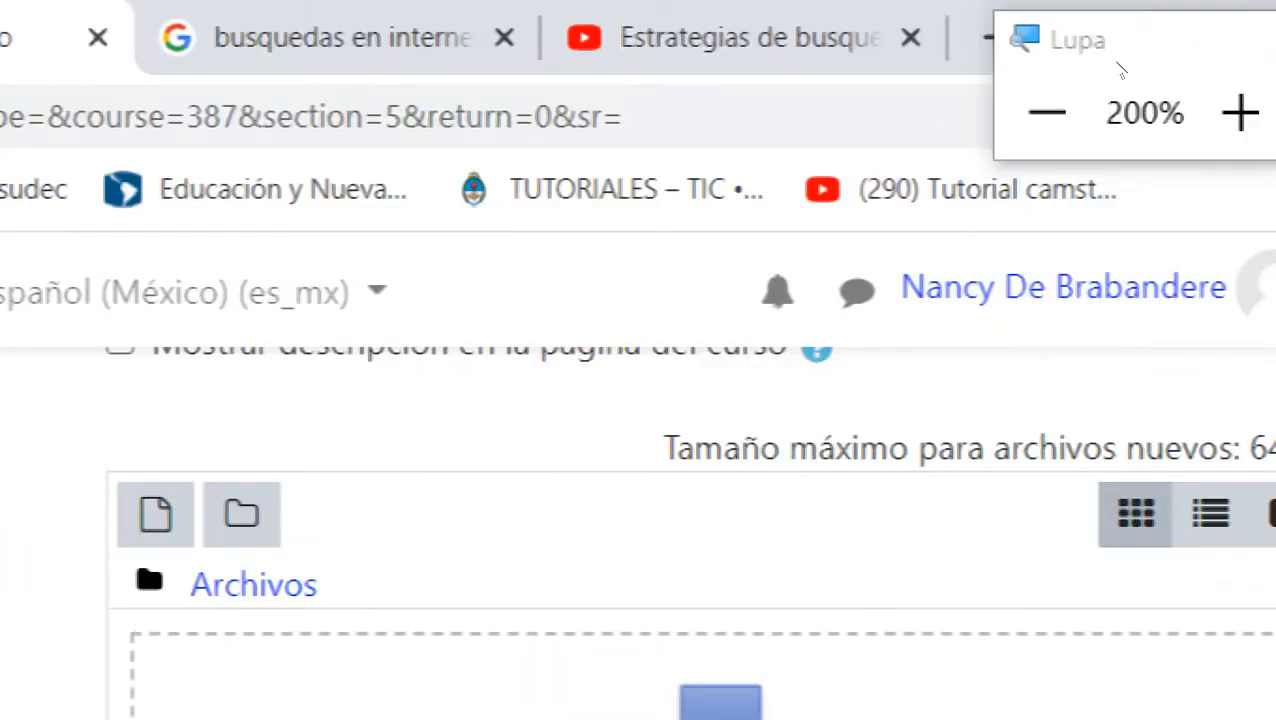
left_click(1046, 113)
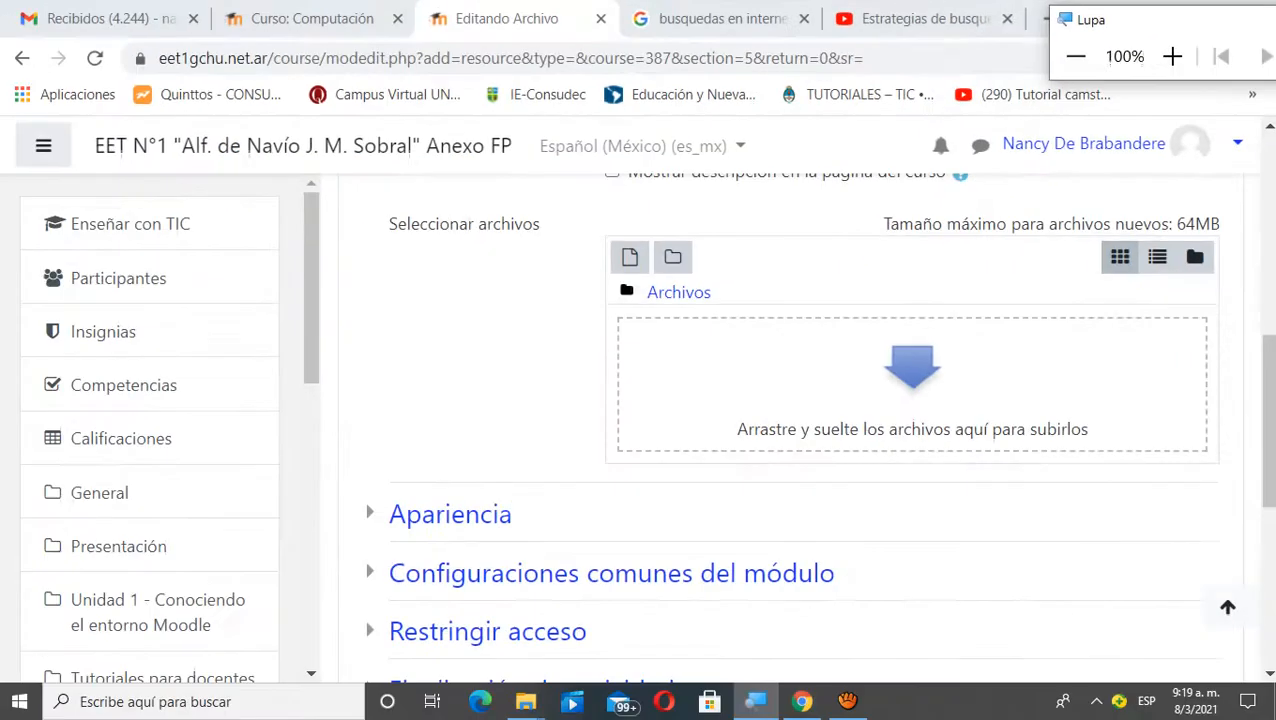
scroll(609, 330, "up", 2)
scroll(707, 294, "up", 2)
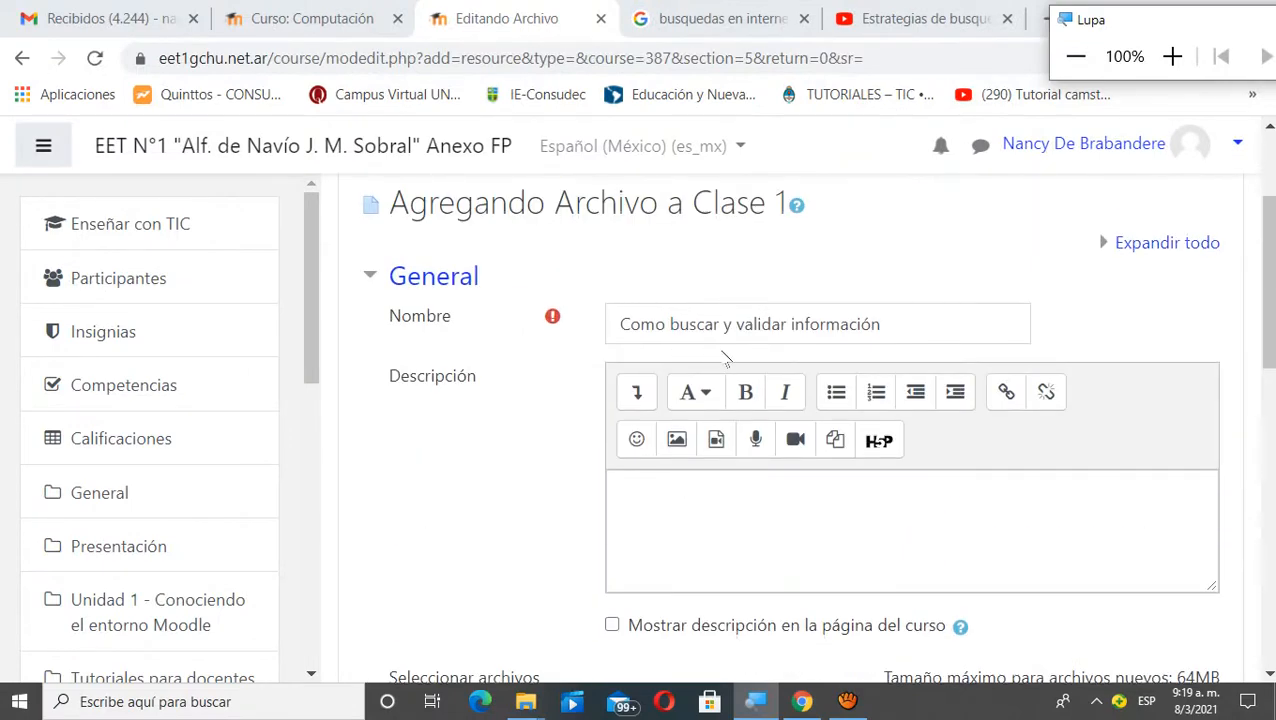
scroll(725, 358, "down", 3)
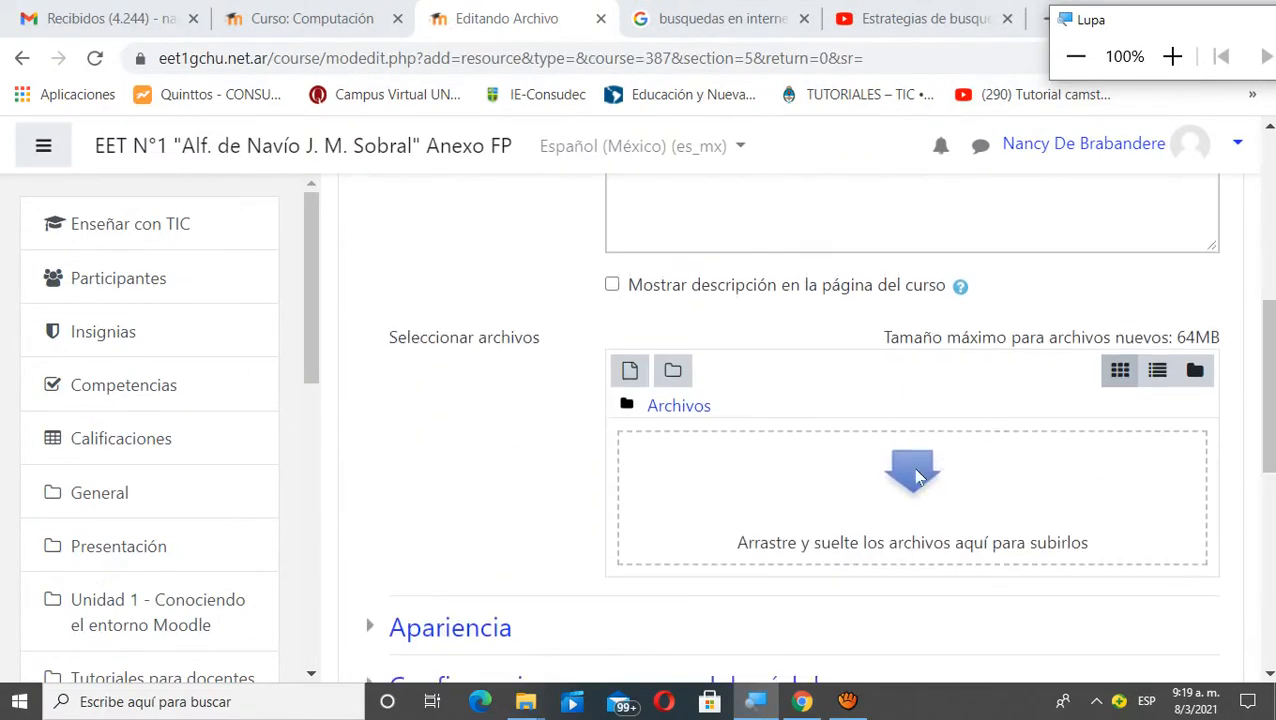
left_click(912, 474)
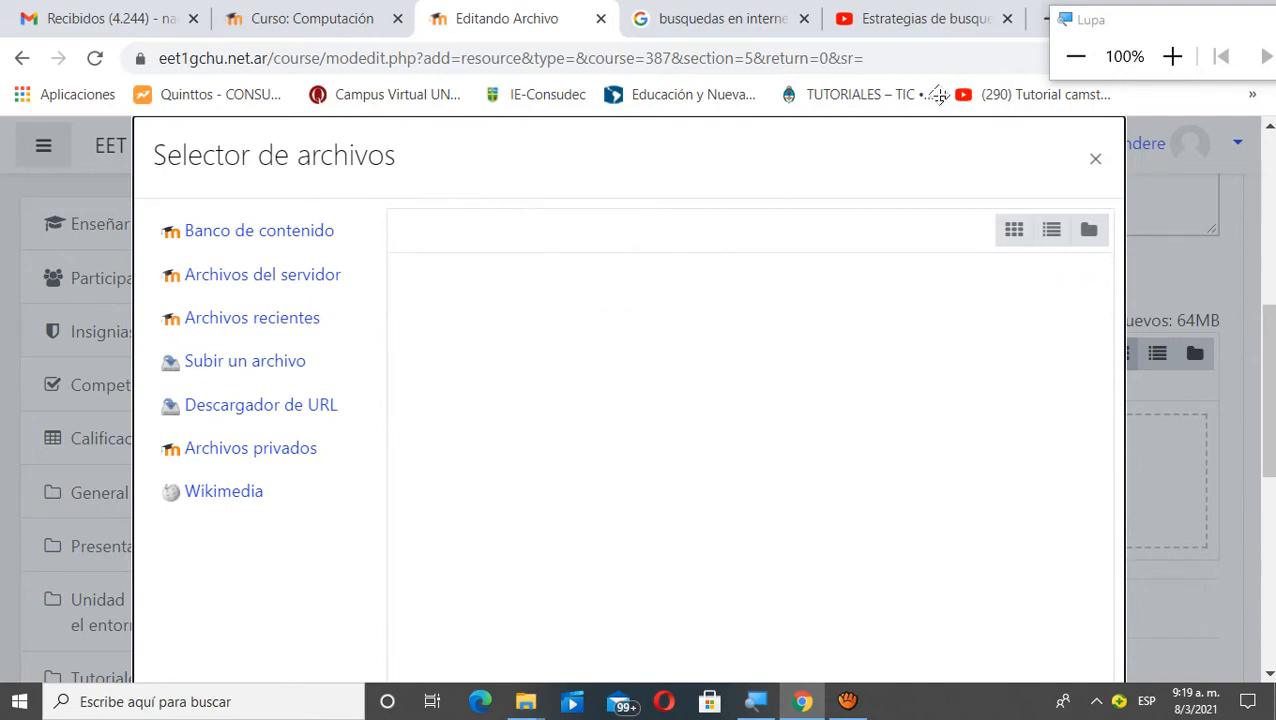
left_click(1172, 56)
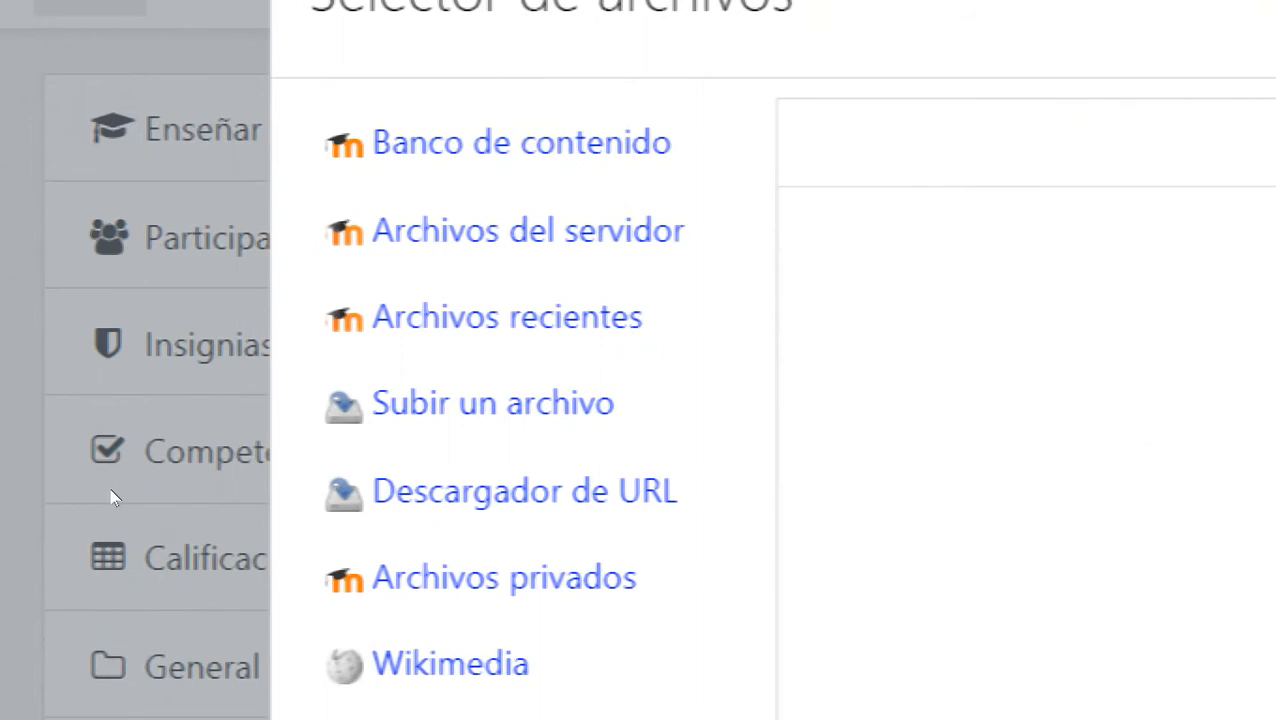
left_click(284, 376)
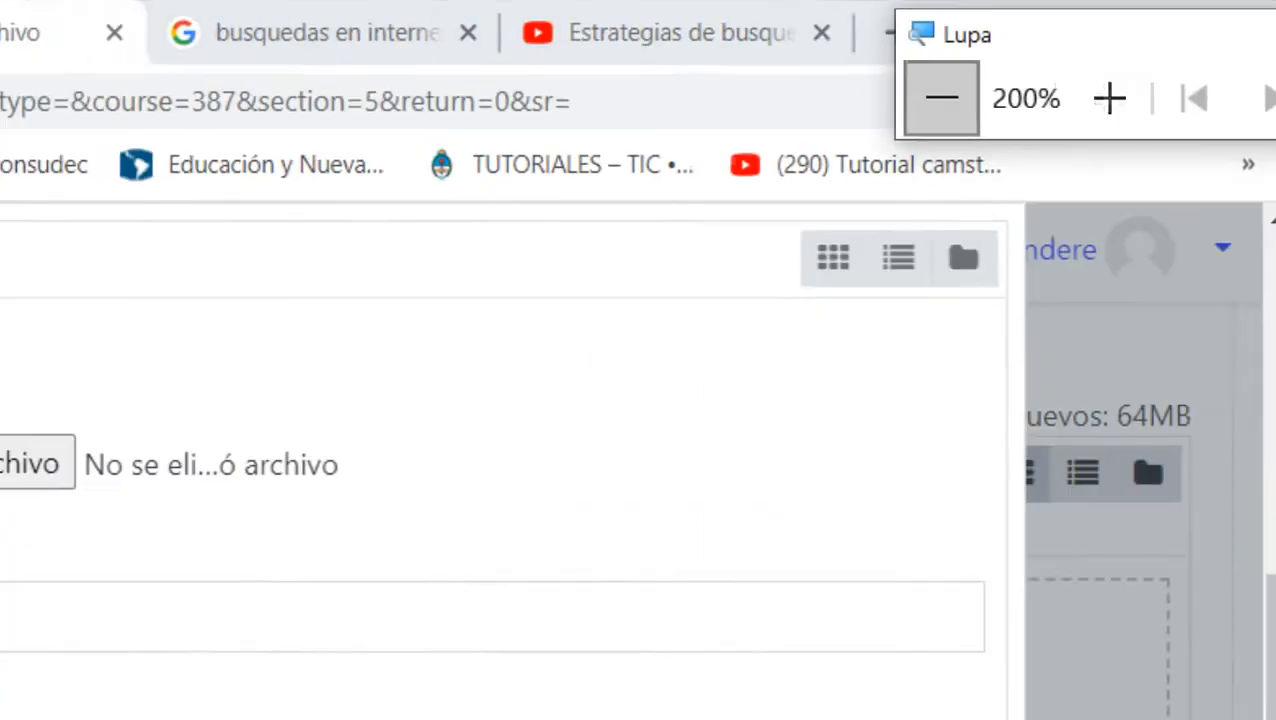
left_click(941, 98)
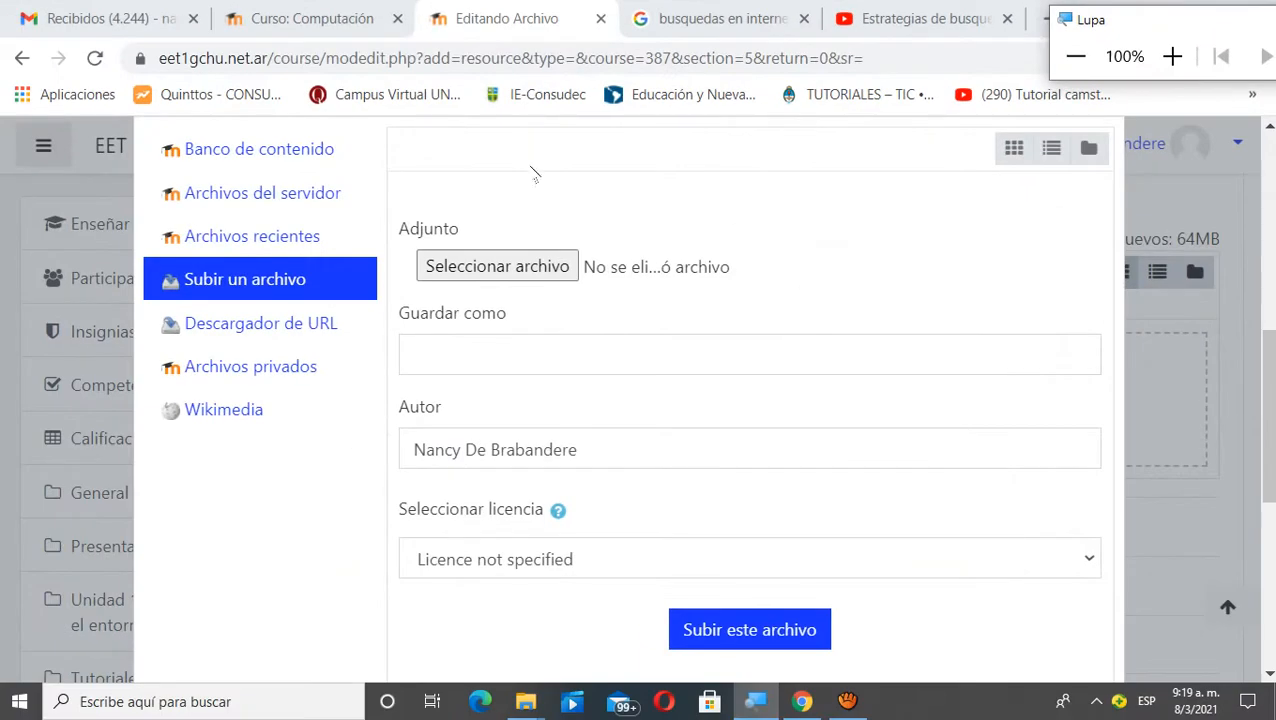
left_click(507, 272)
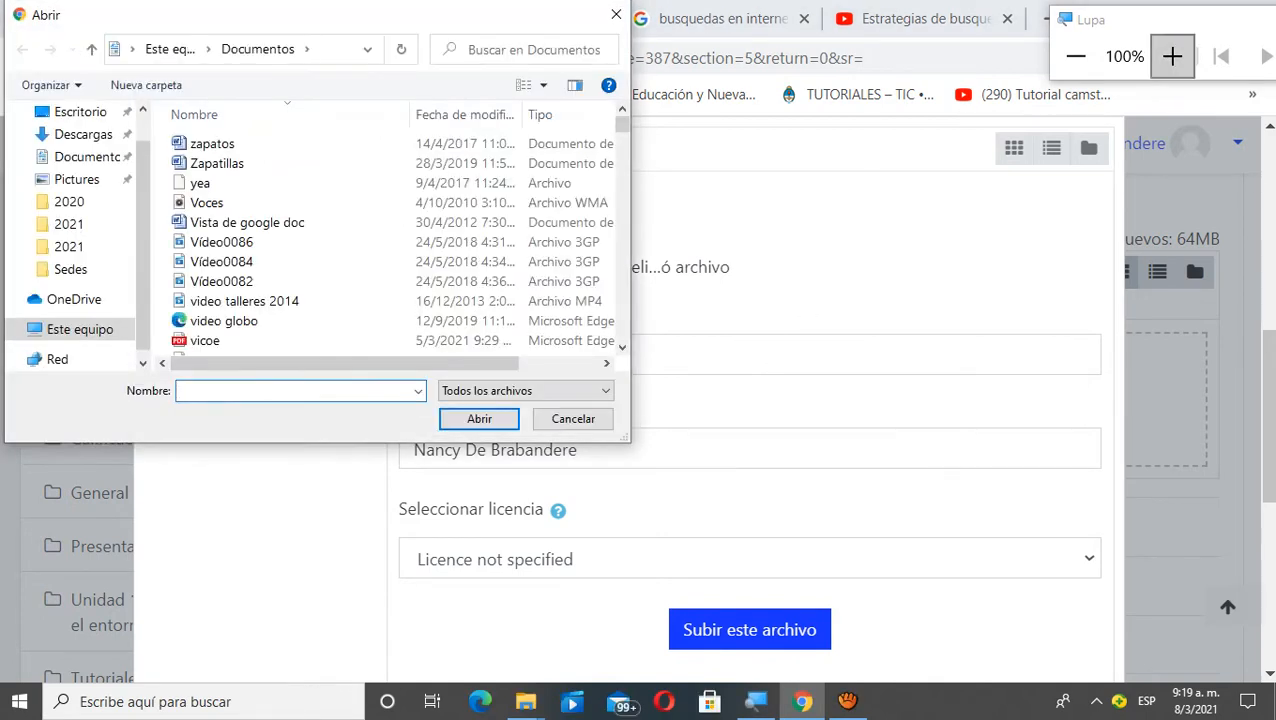
left_click(1172, 56)
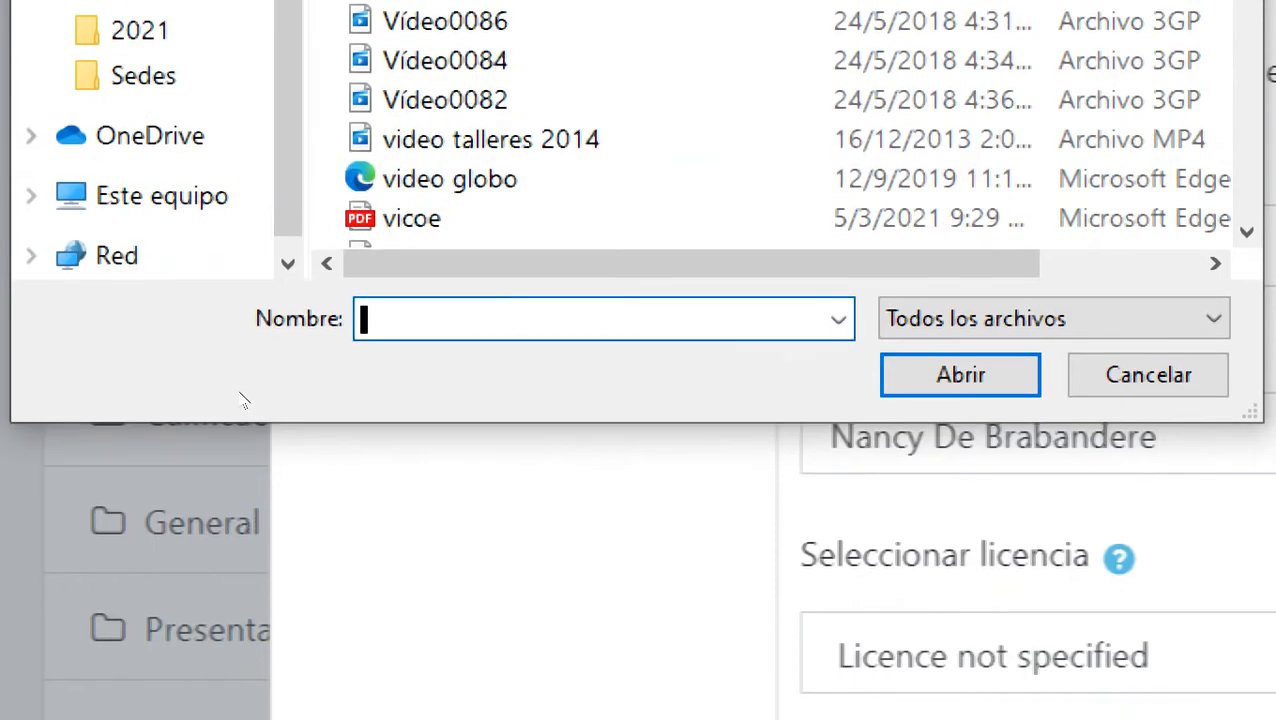
Browse through the U.A.D.E.R and 2020 folders to the Procesamiento de Datos I folder
type("u")
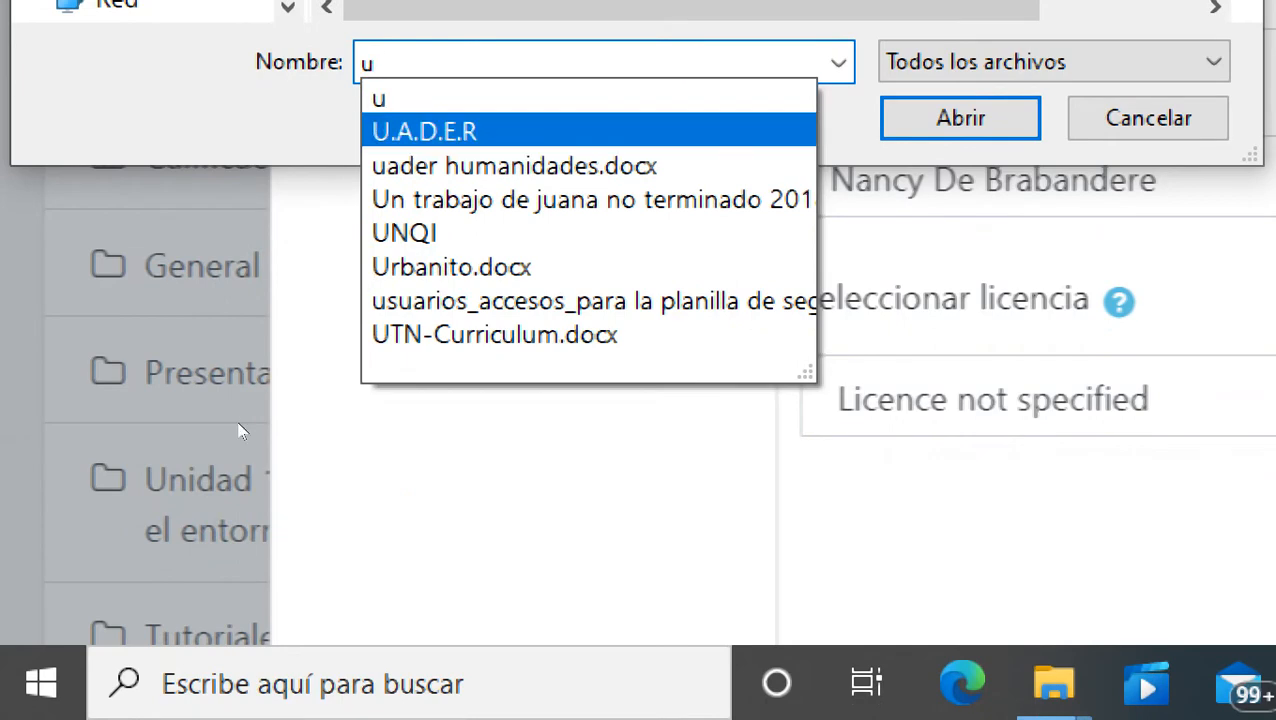
left_click(474, 167)
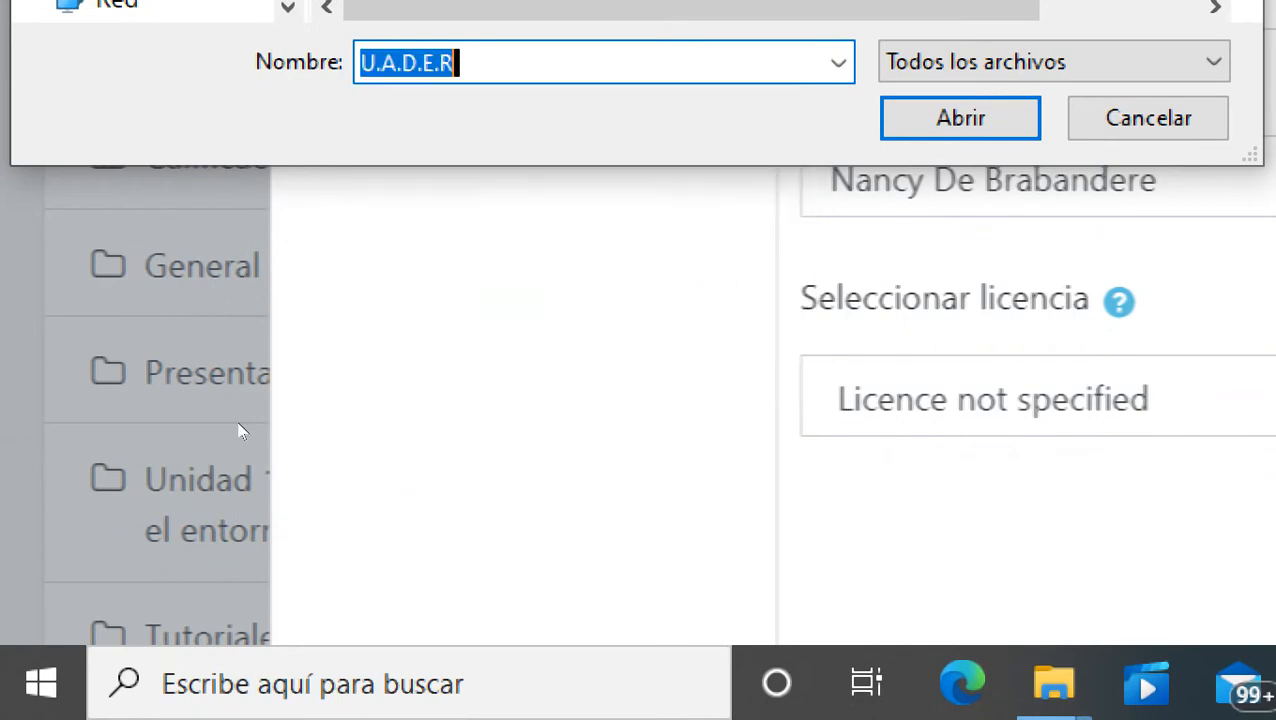
key("BackSpace")
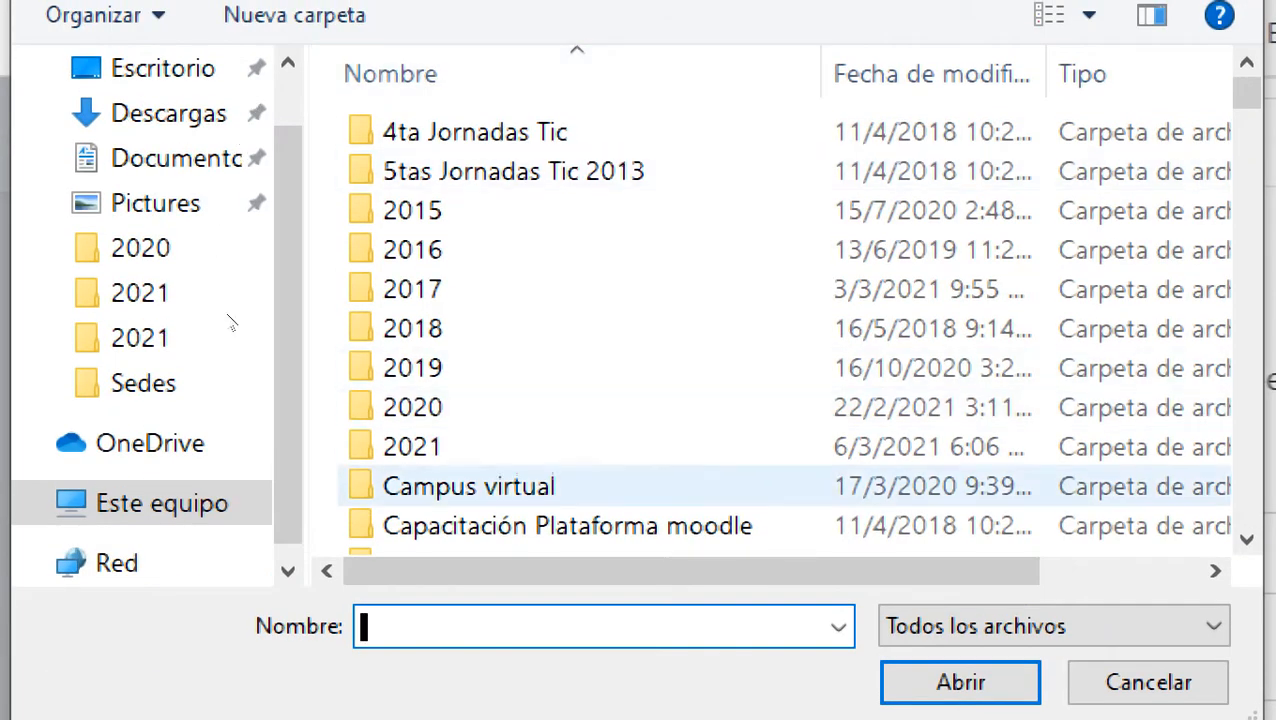
left_click(413, 407)
double_click(413, 407)
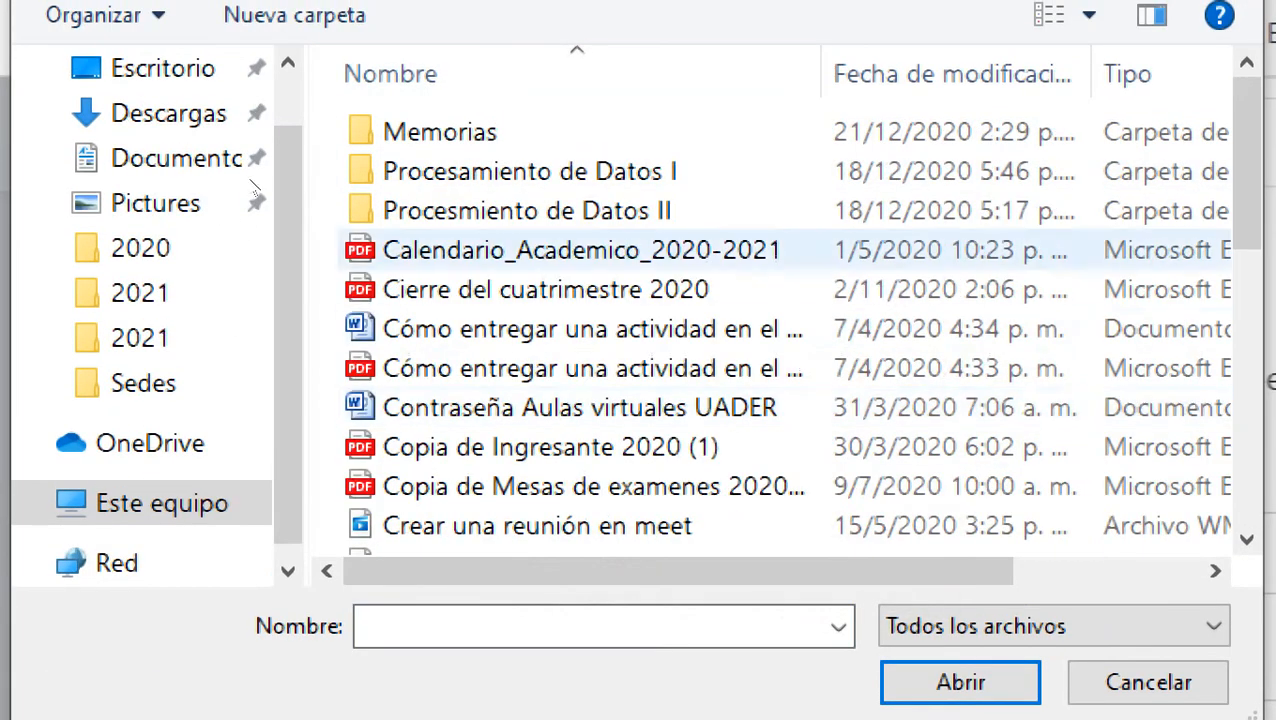
double_click(480, 171)
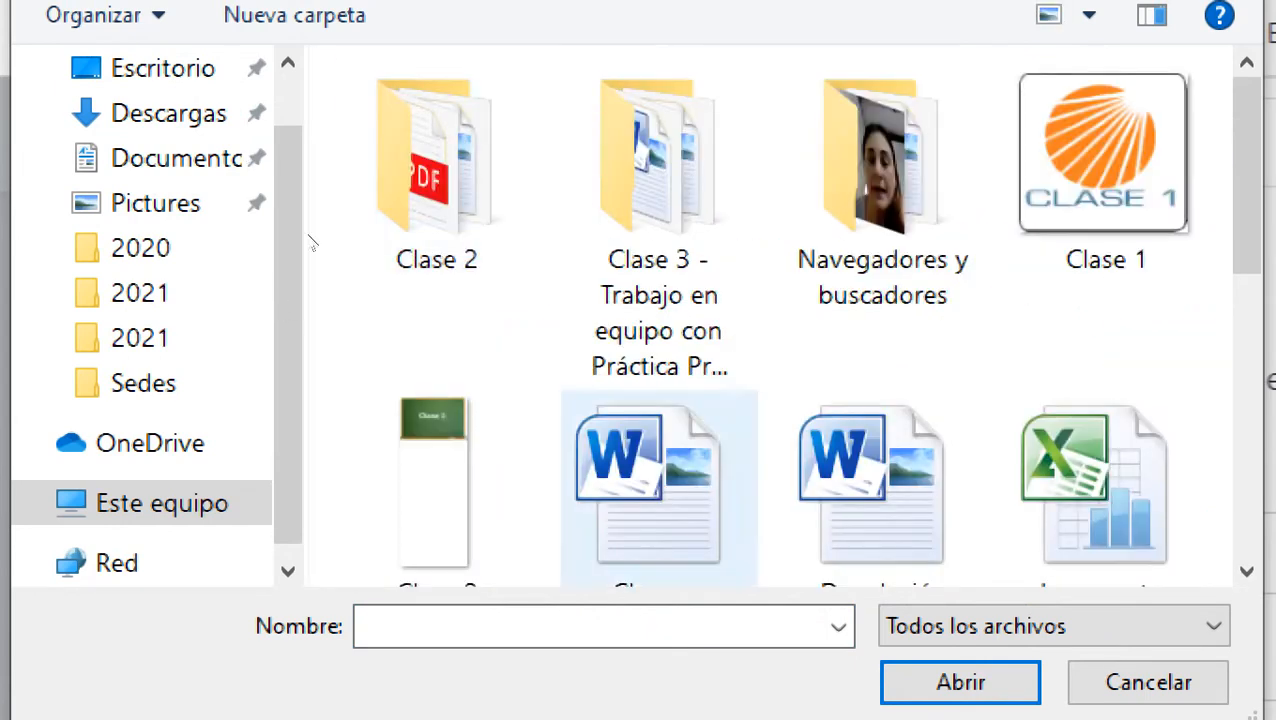
Check the Clase 2 folder, return to its parent folder, and open the Navegadores y buscadores folder
double_click(436, 170)
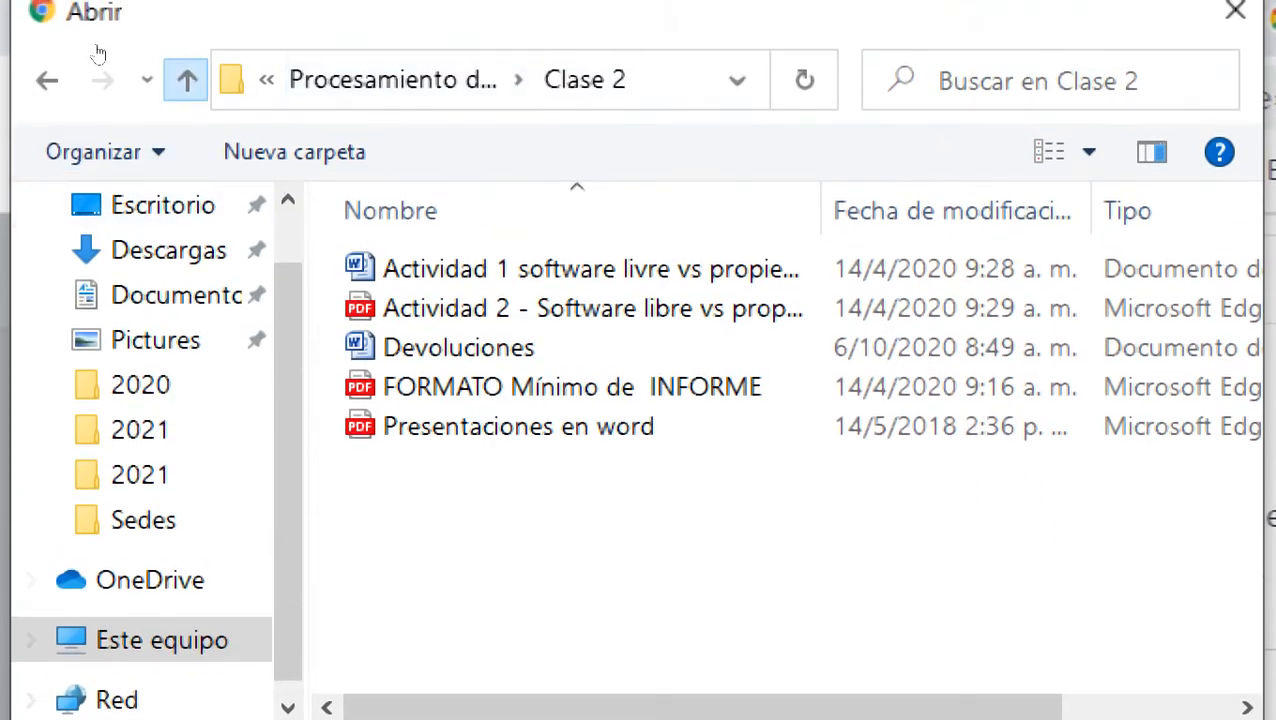
left_click(185, 61)
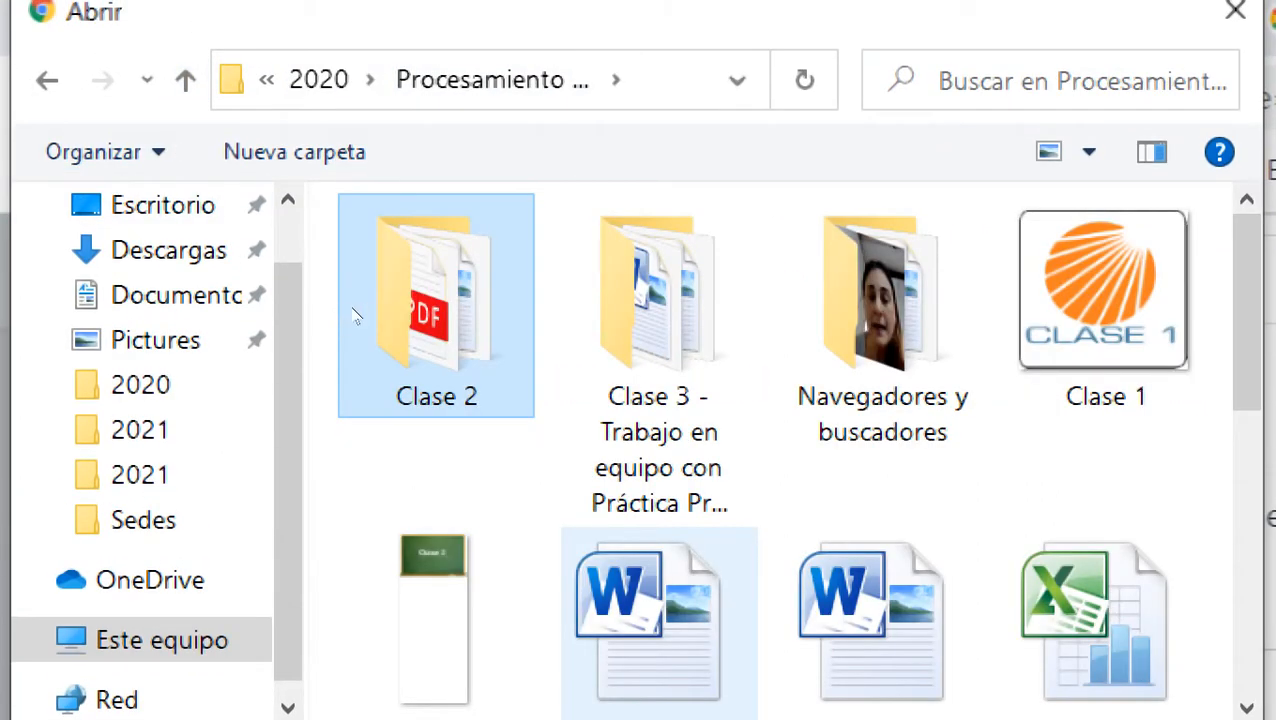
key("n")
key("Return")
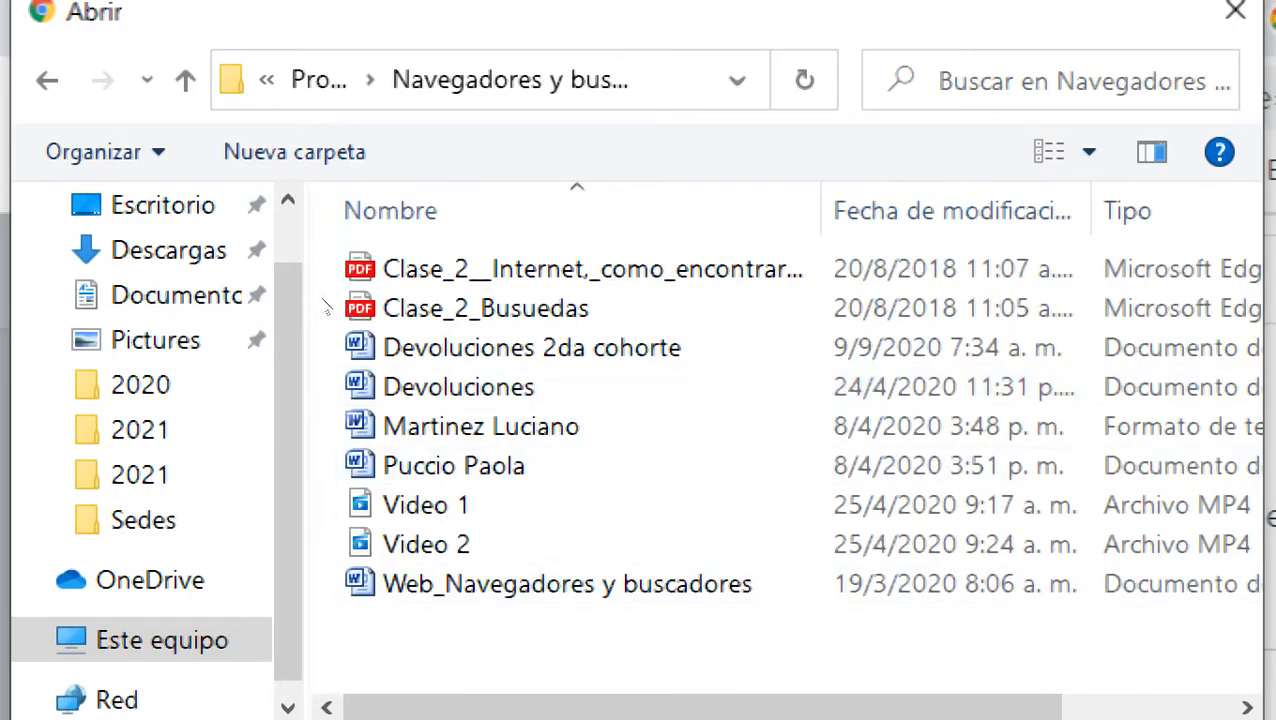
Choose the PDF whose name begins "Clase_2__Internet,_como_encontrar" and upload it to the file resource
double_click(480, 269)
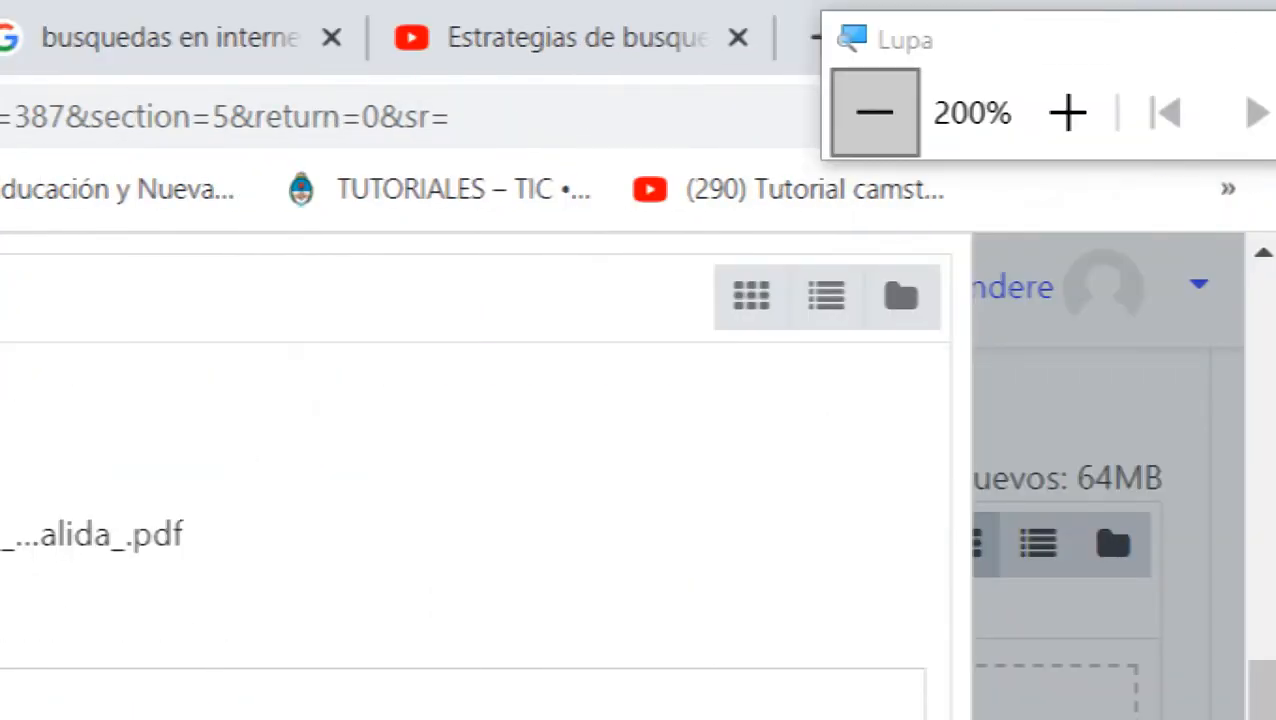
left_click(872, 111)
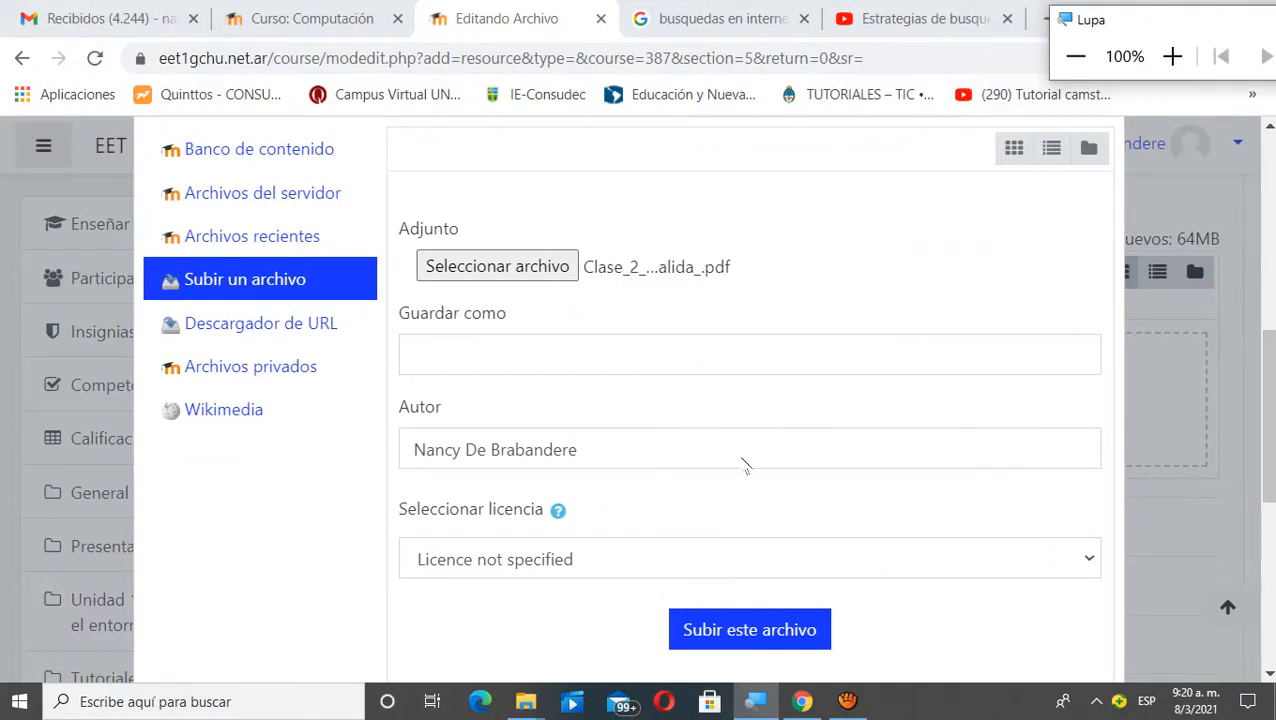
left_click(752, 627)
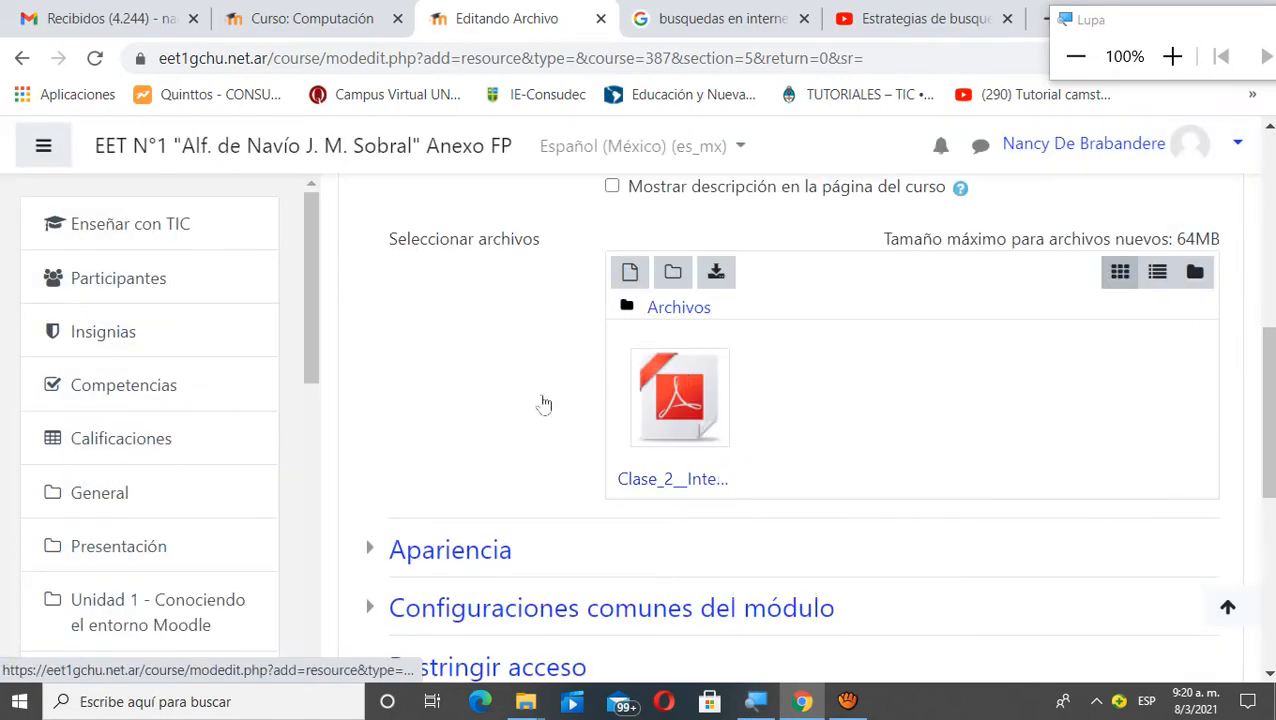
Save the file resource with its default remaining settings and return to the course
scroll(541, 370, "down", 4)
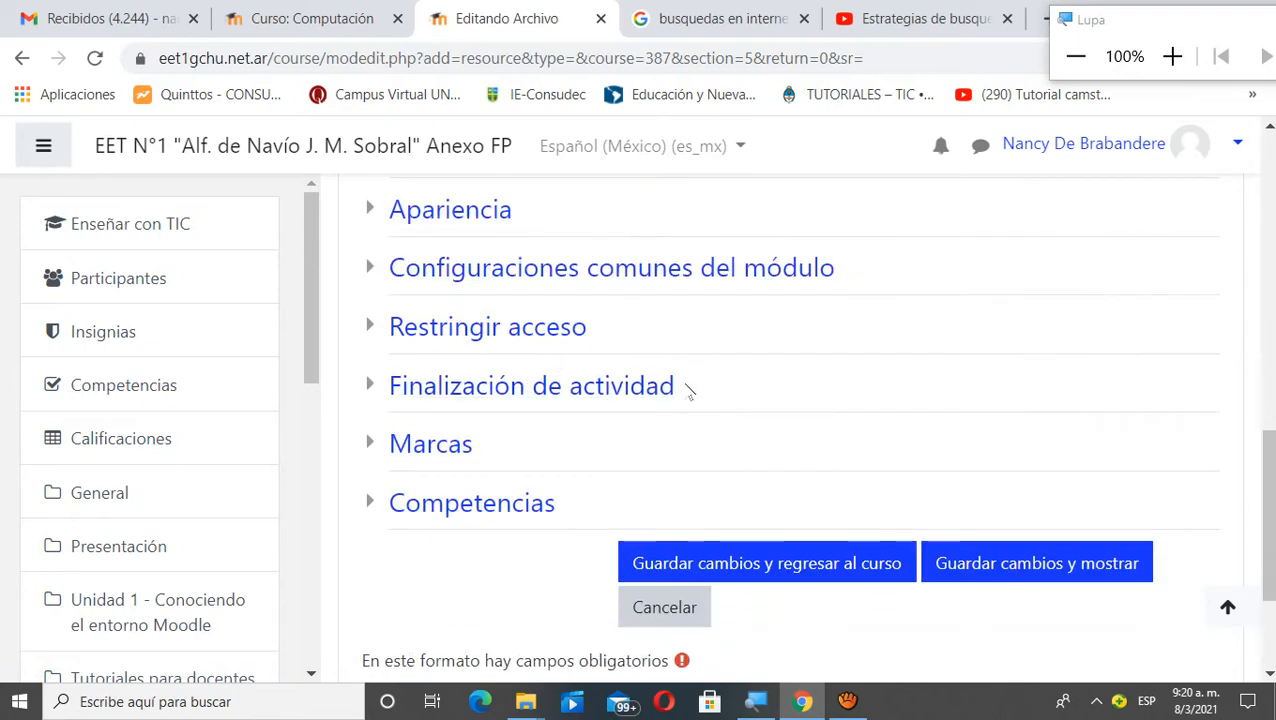
scroll(690, 393, "up", 1)
scroll(690, 393, "up", 2)
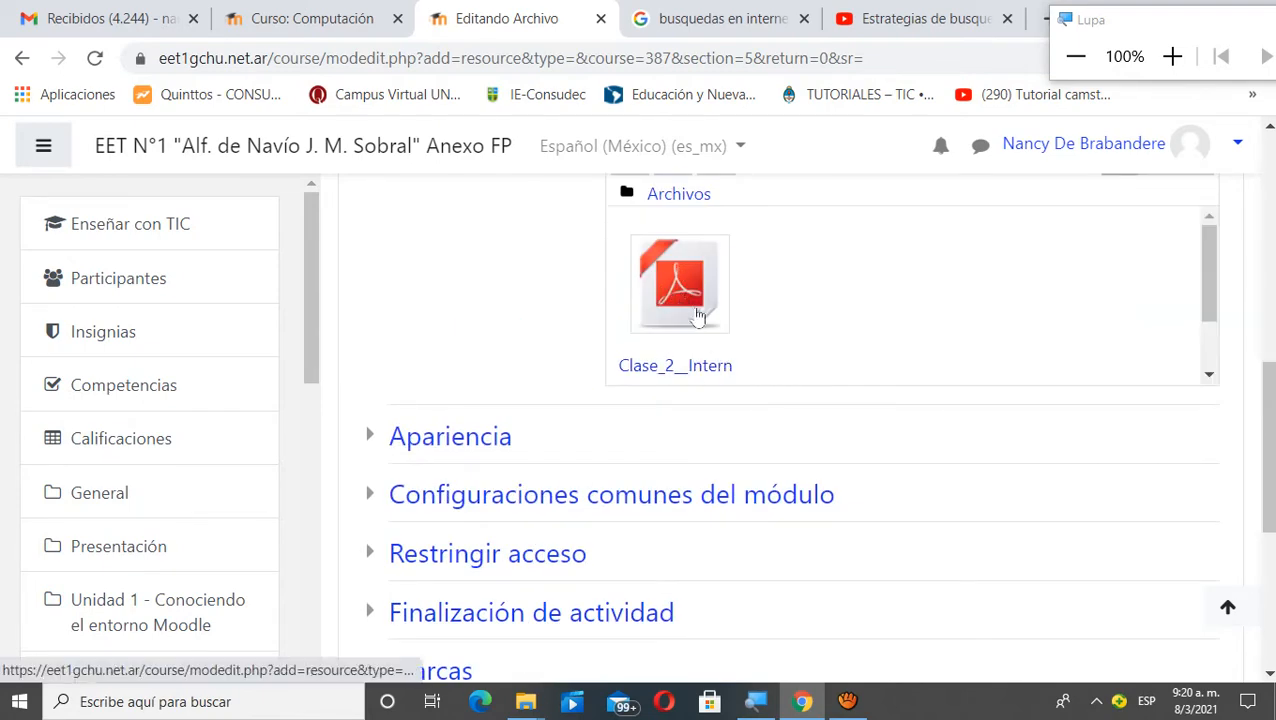
scroll(860, 362, "up", 1)
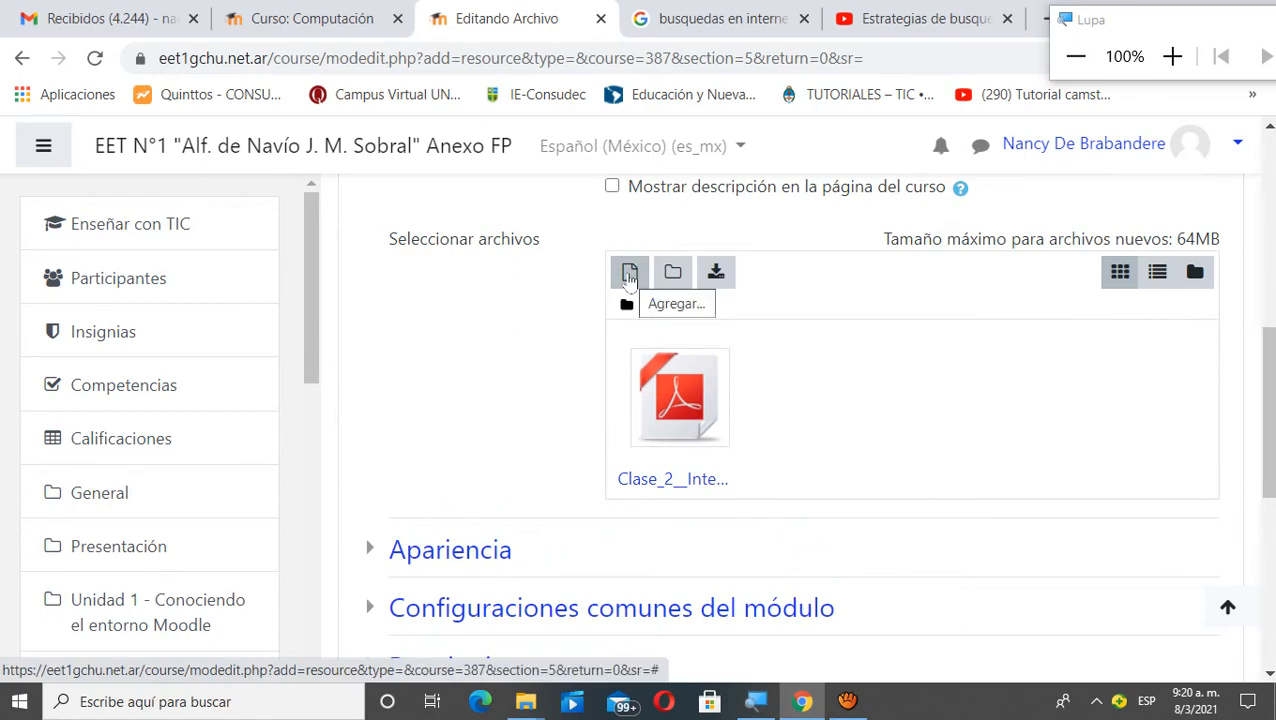
scroll(871, 393, "down", 5)
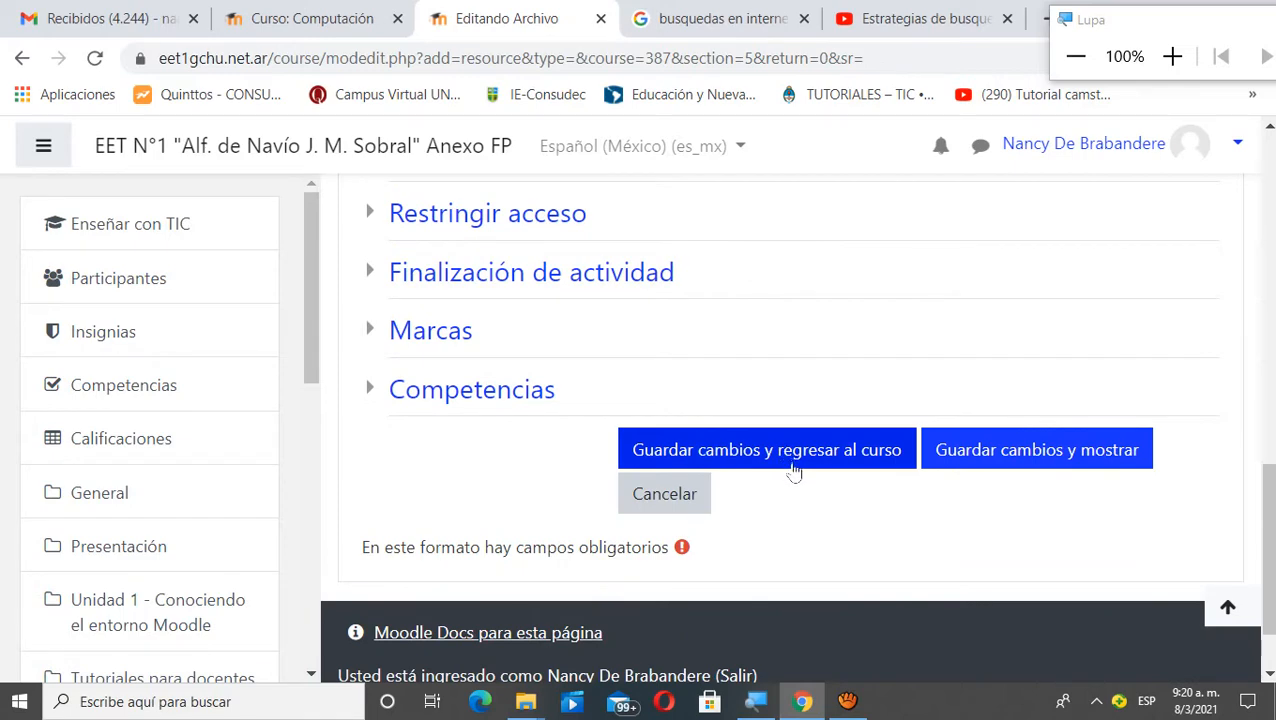
left_click(790, 455)
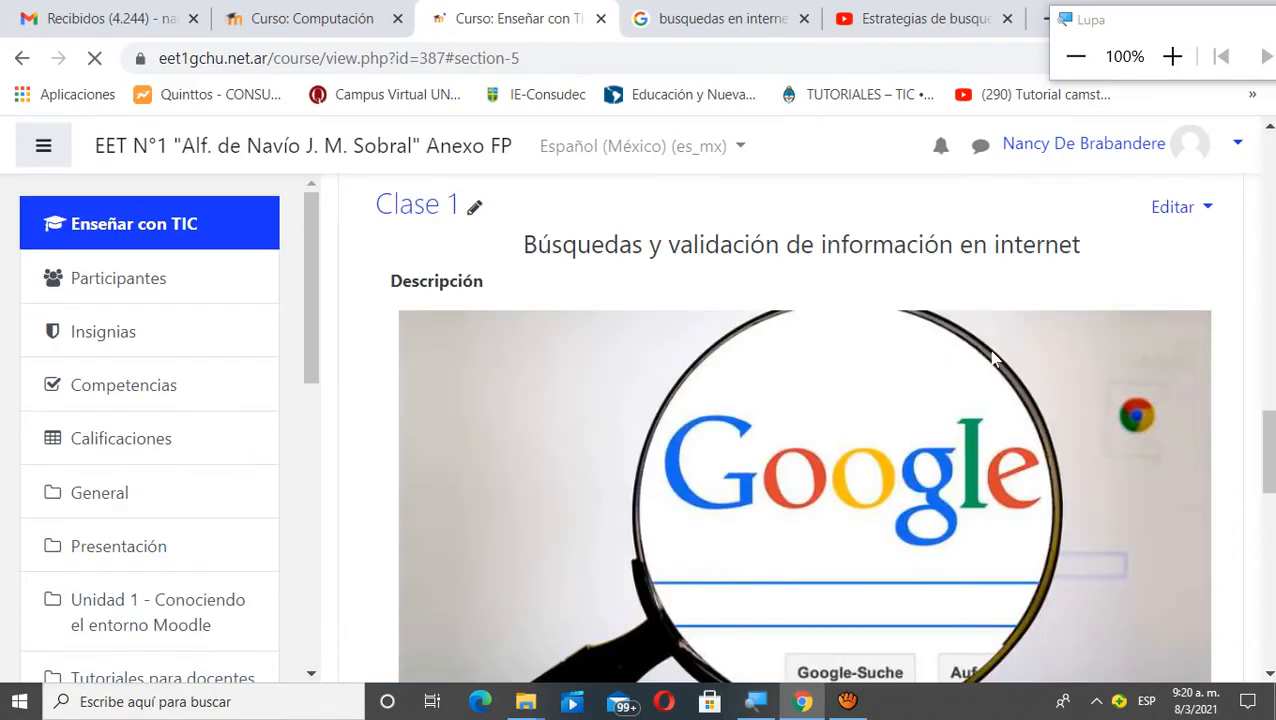
Check the new PDF resource under Clase 1 and start adding a Foro activity to that section
scroll(978, 355, "down", 8)
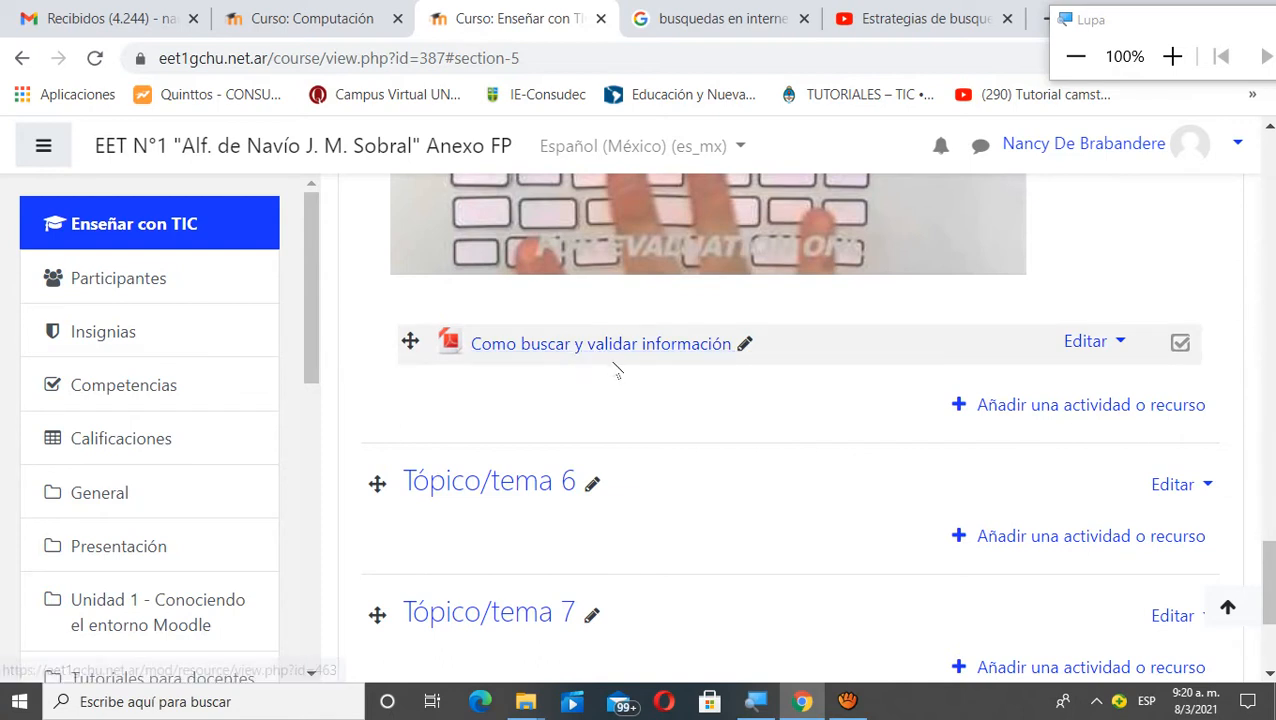
scroll(660, 370, "up", 1)
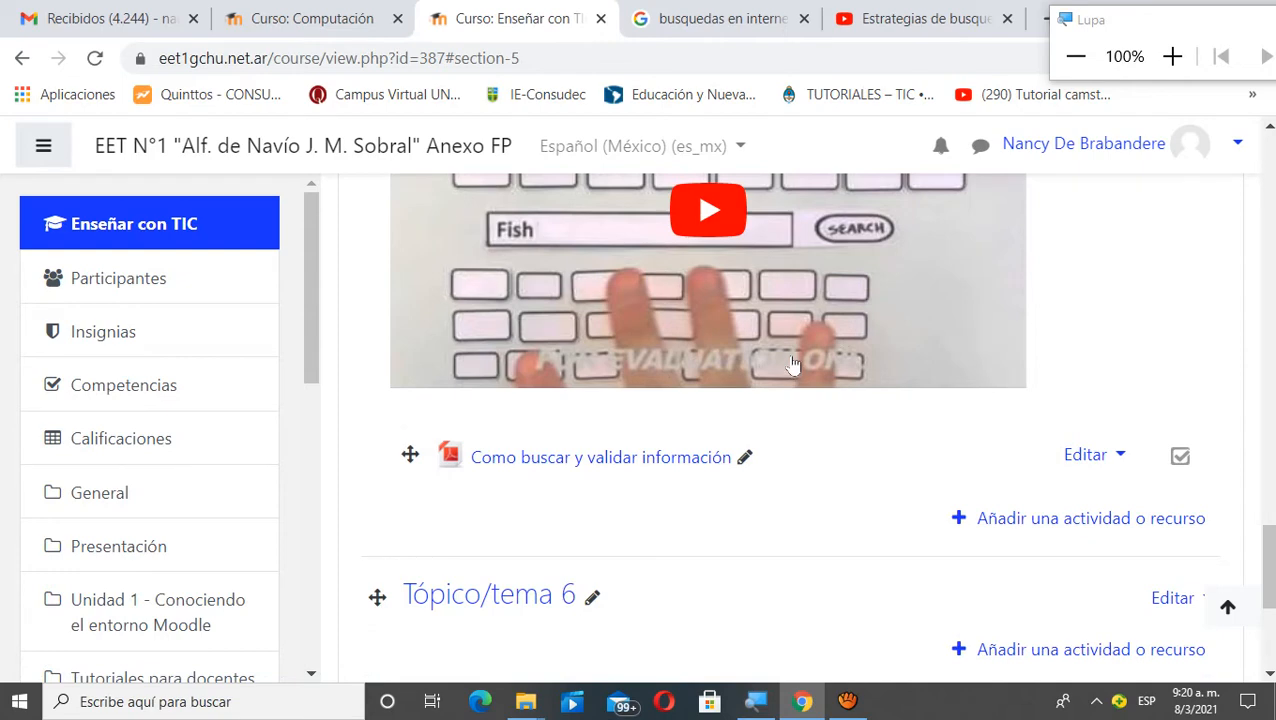
scroll(785, 326, "up", 2)
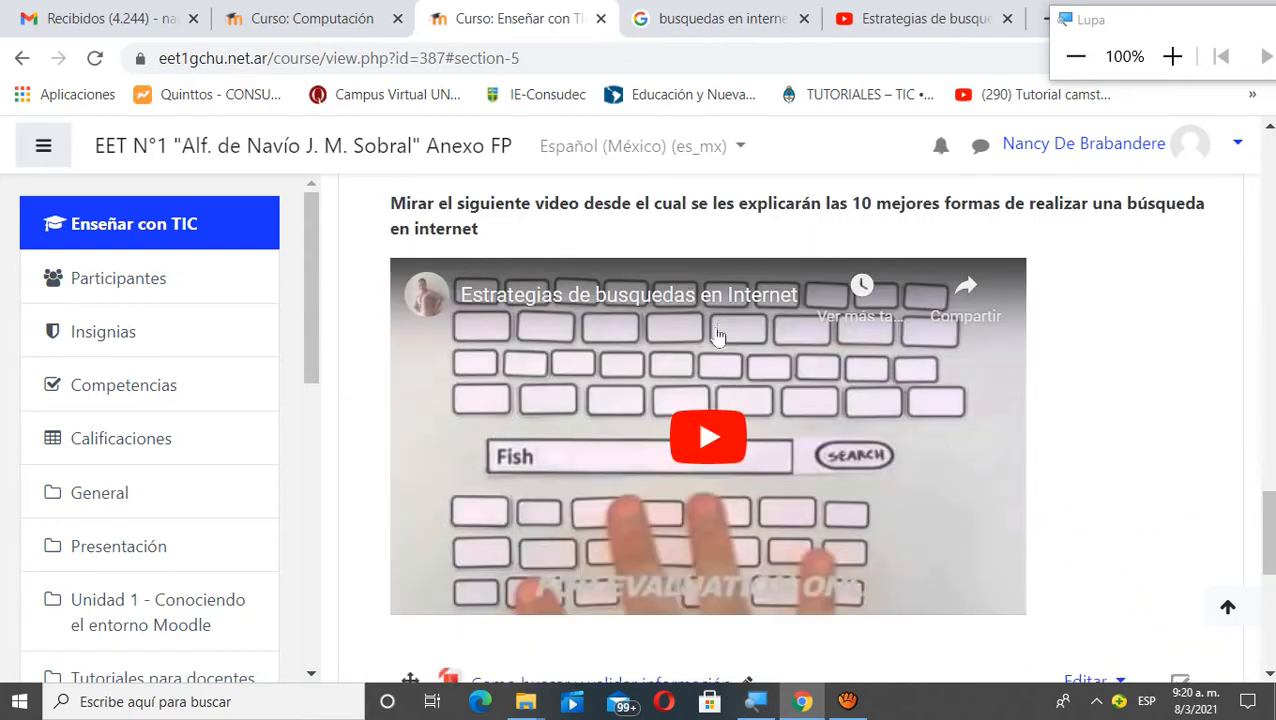
scroll(717, 335, "down", 2)
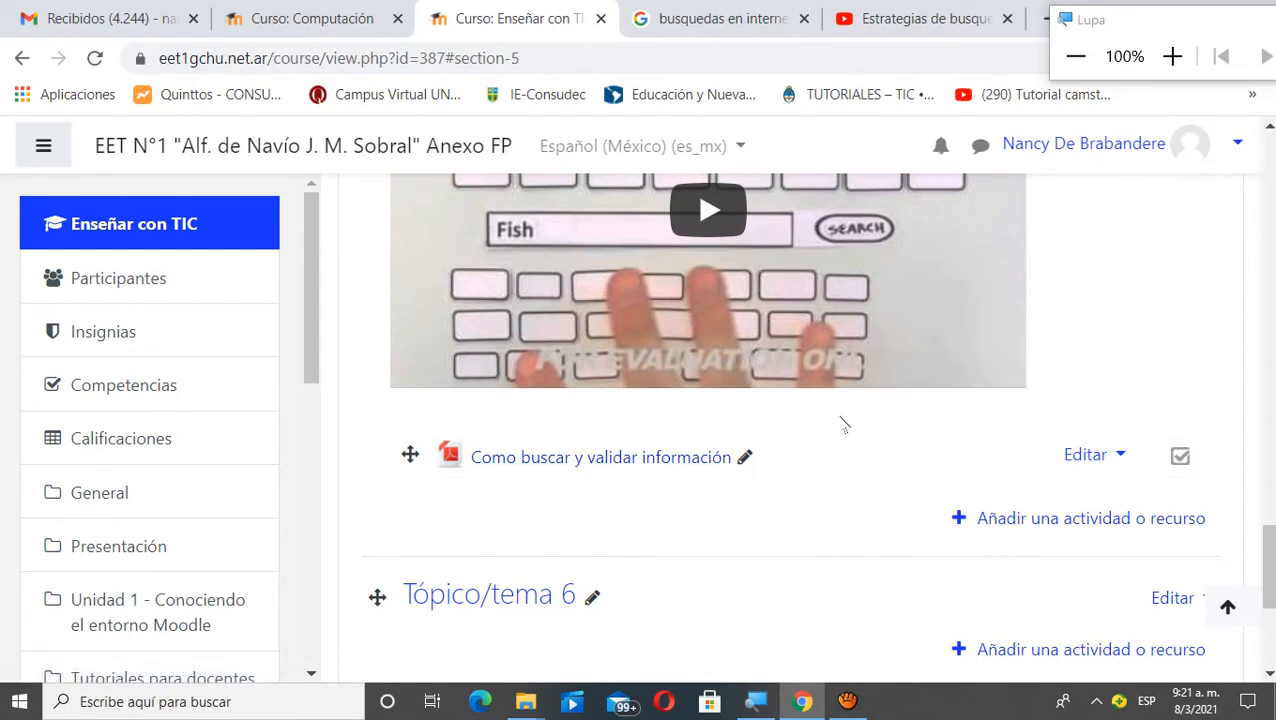
left_click(1055, 530)
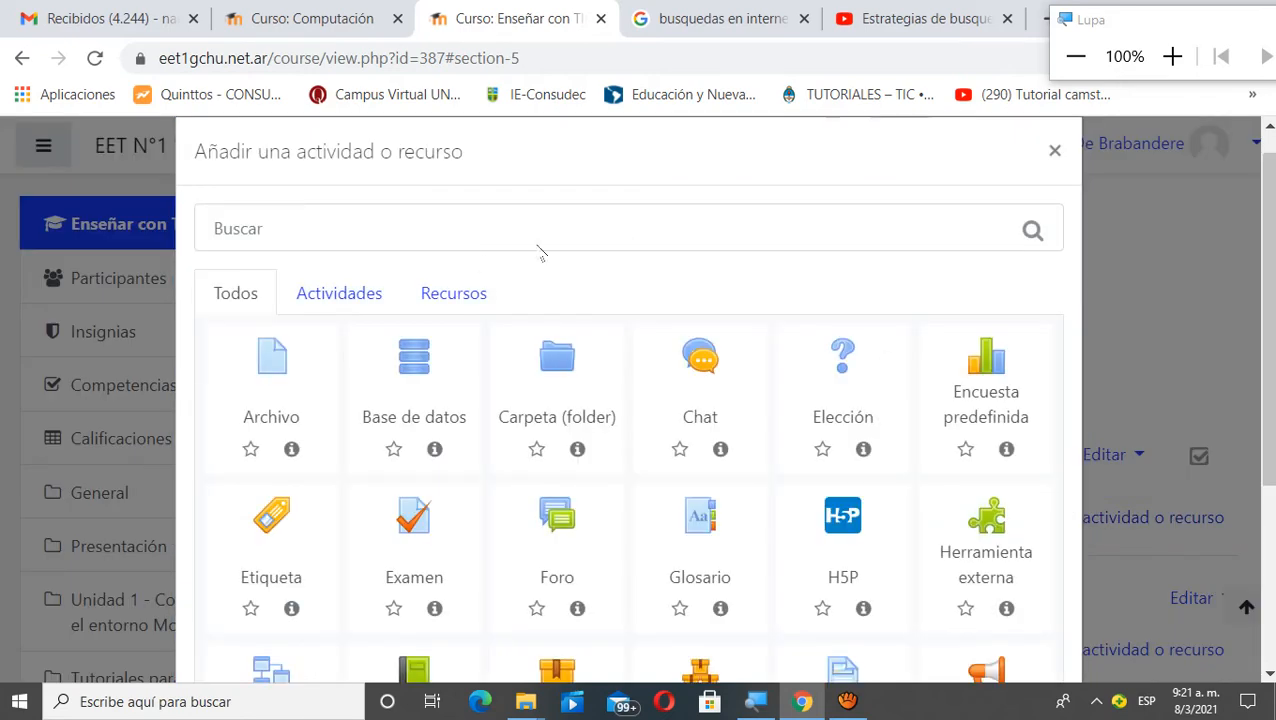
left_click(329, 296)
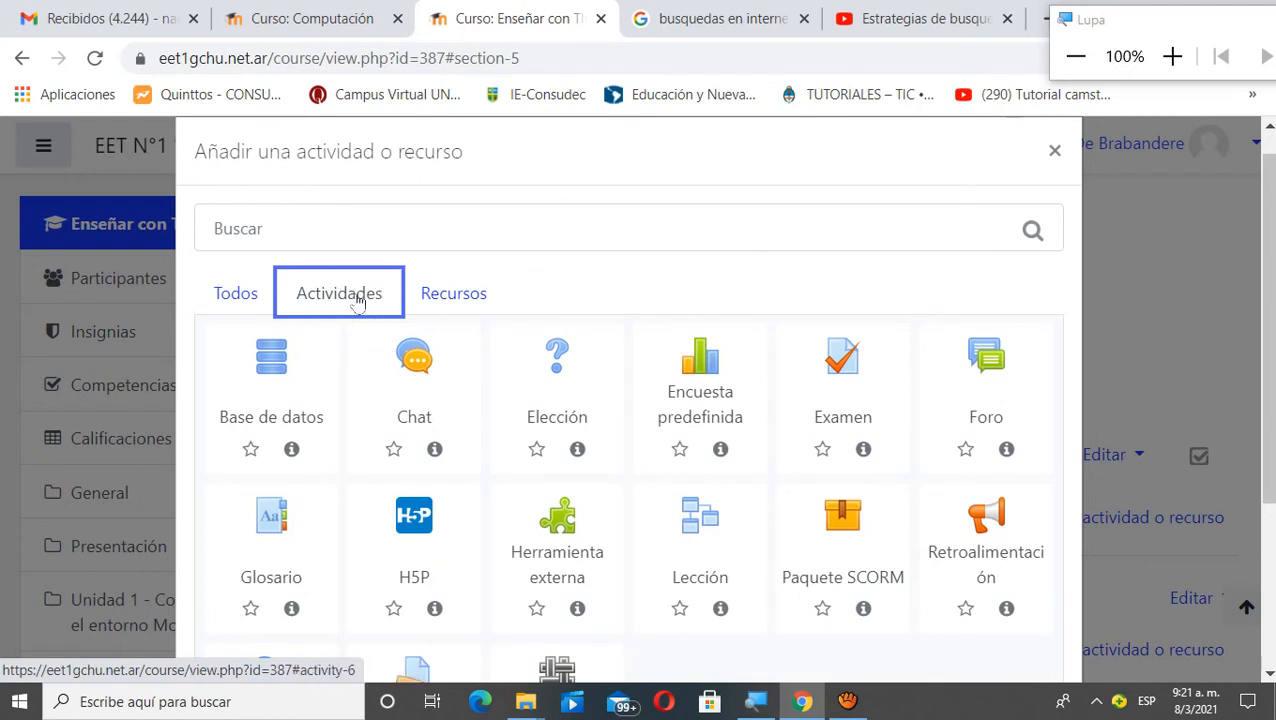
left_click(986, 376)
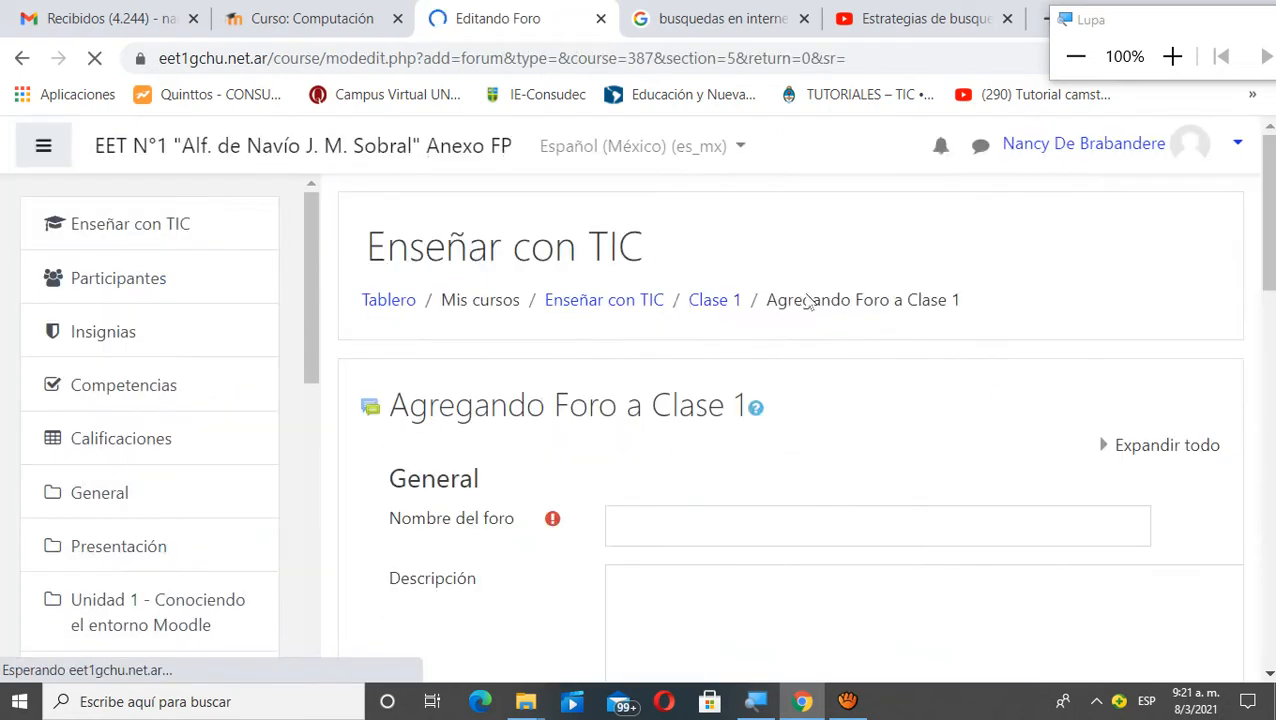
Name the new forum "Foro de consultas"
scroll(906, 470, "down", 2)
scroll(940, 450, "up", 1)
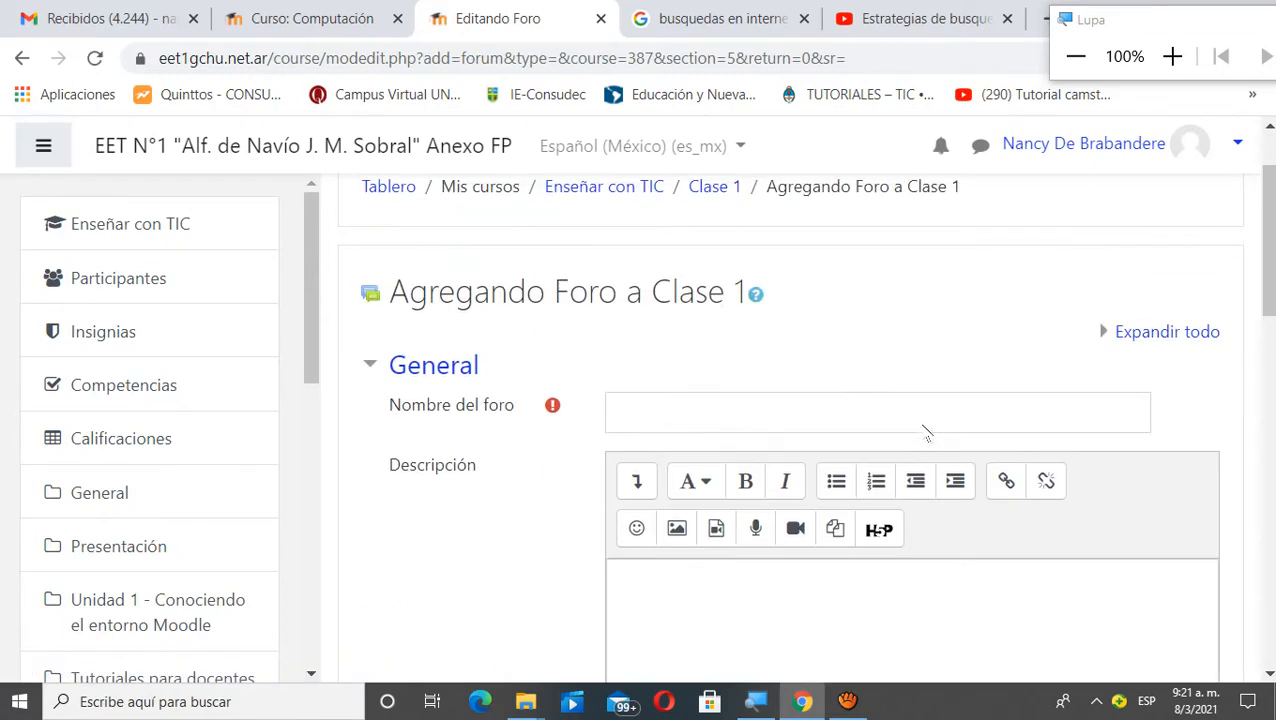
left_click(707, 414)
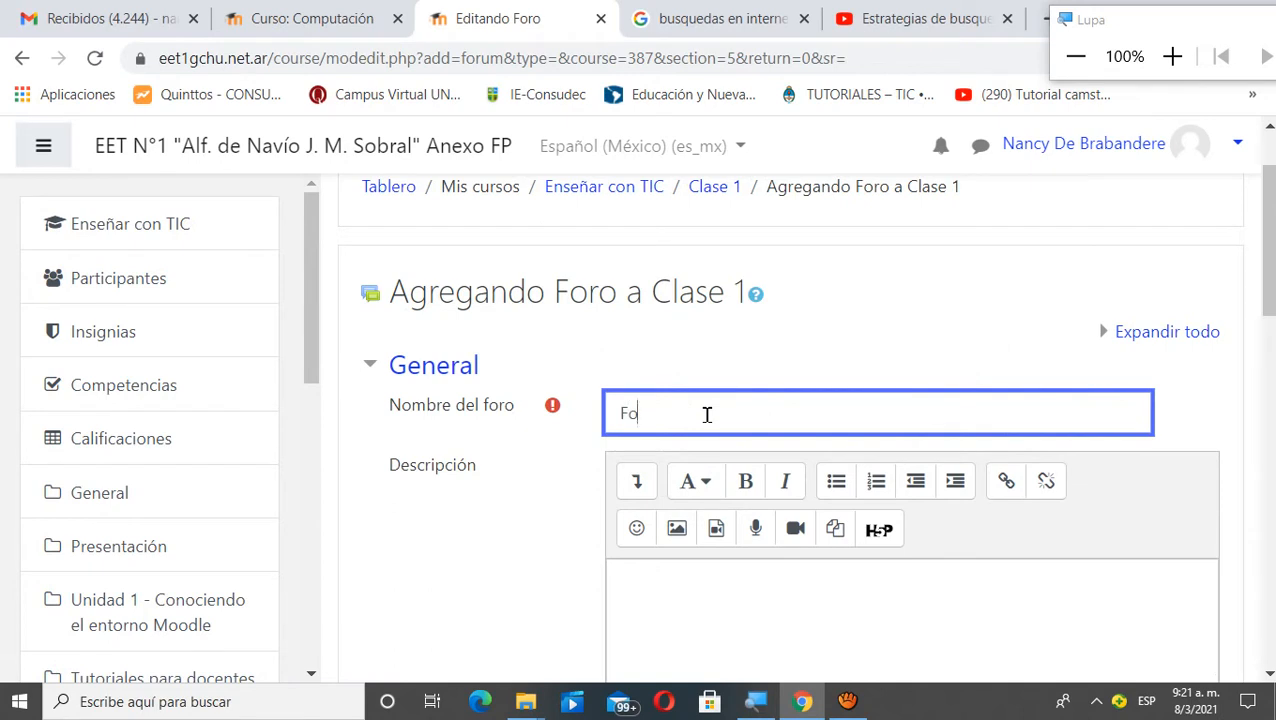
type("Foro de consultas")
Begin the forum description with the greeting "Hola:", correcting its punctuation, and start a new paragraph
scroll(900, 370, "down", 2)
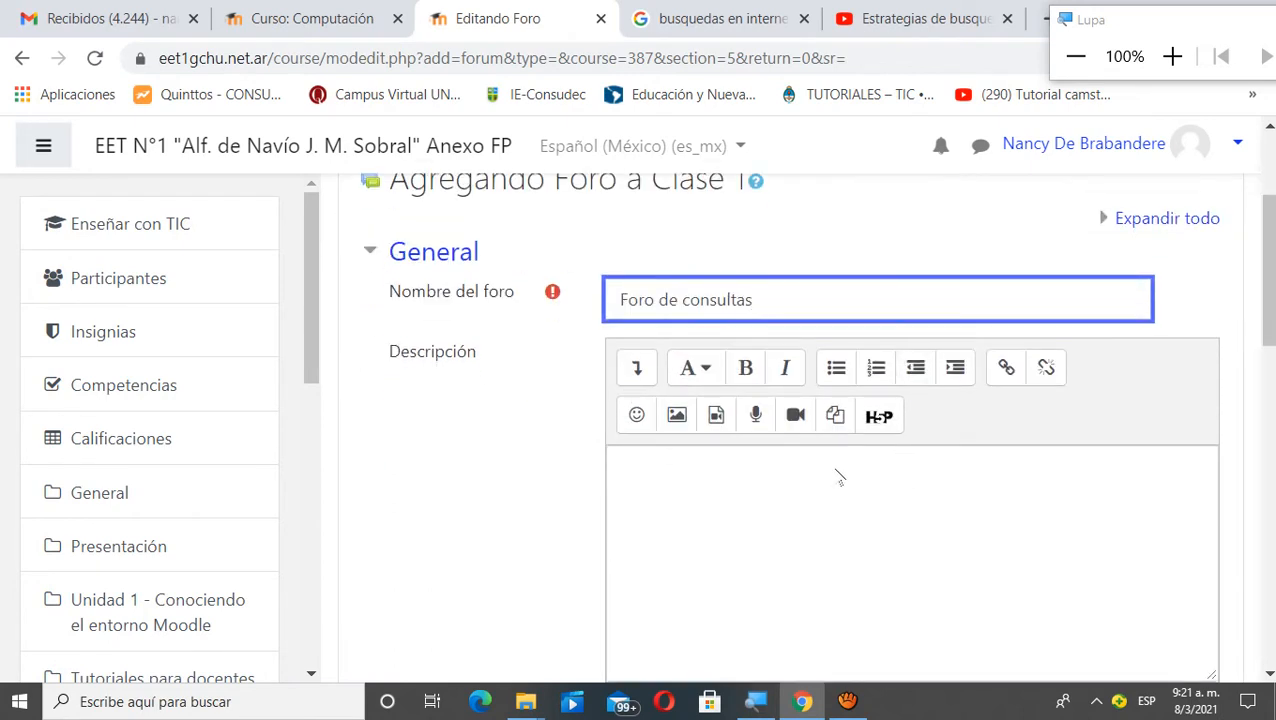
left_click(675, 382)
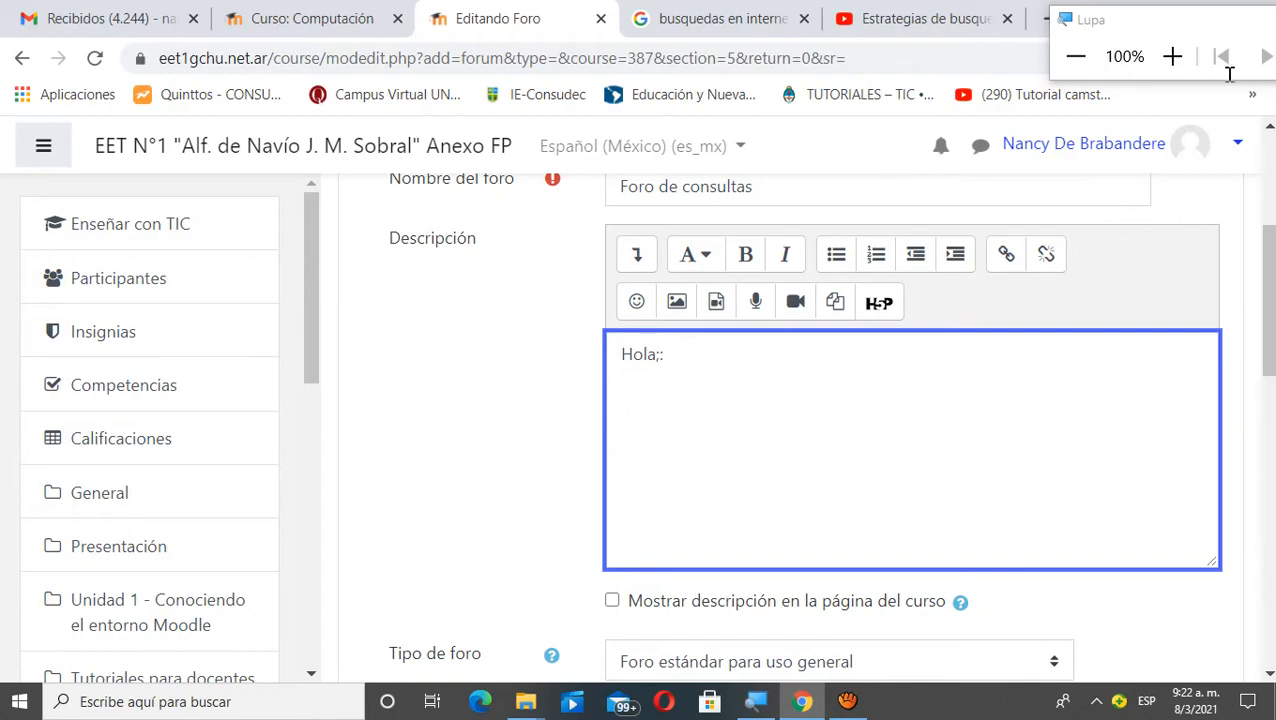
left_click(1172, 56)
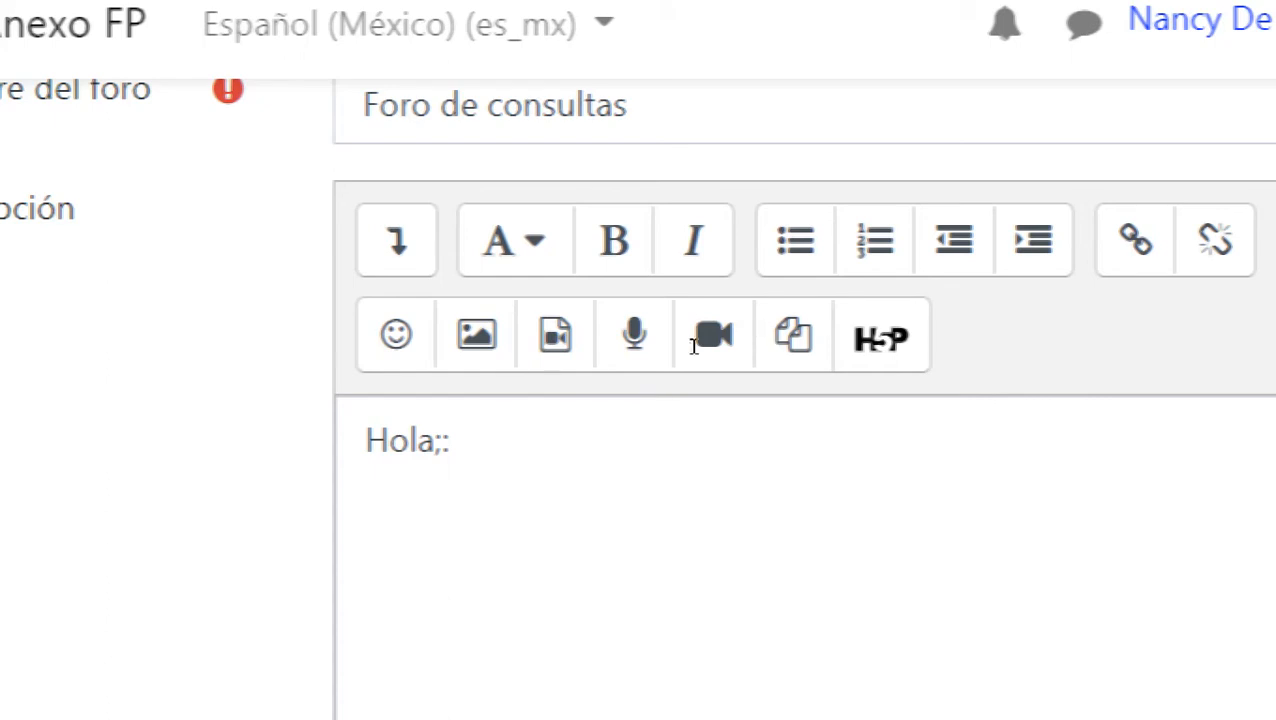
left_click(671, 353)
key("BackSpace")
key("BackSpace")
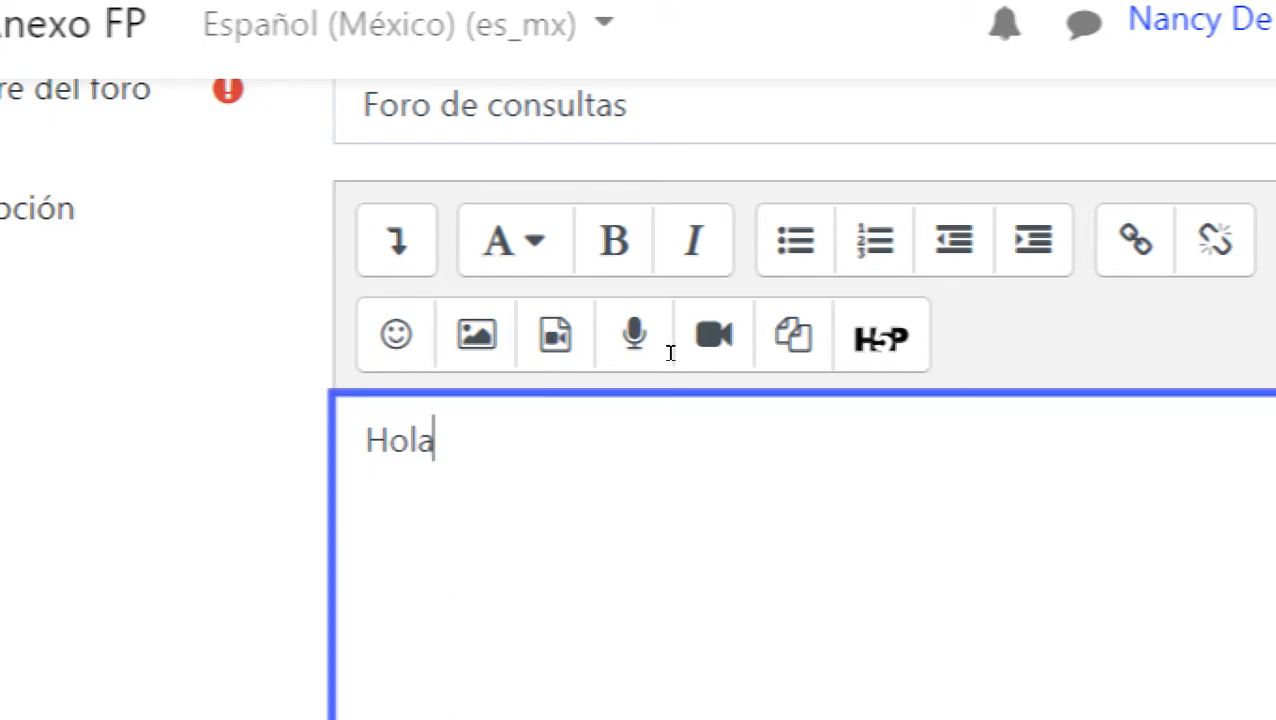
type(":")
key("Return")
Write the description sentence beginning "En este espacio podrán compartir todas sus dudas con respecto" and ending in "propuesta."
type("En este es")
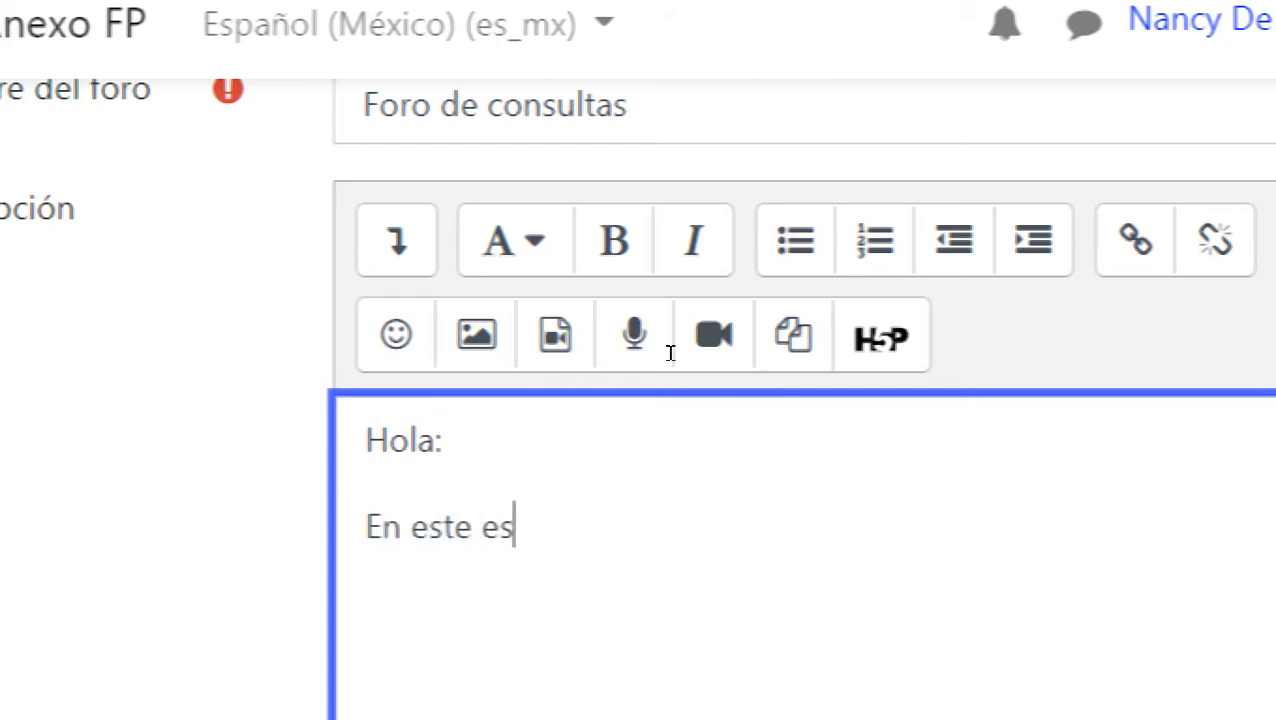
type("pacio podrán")
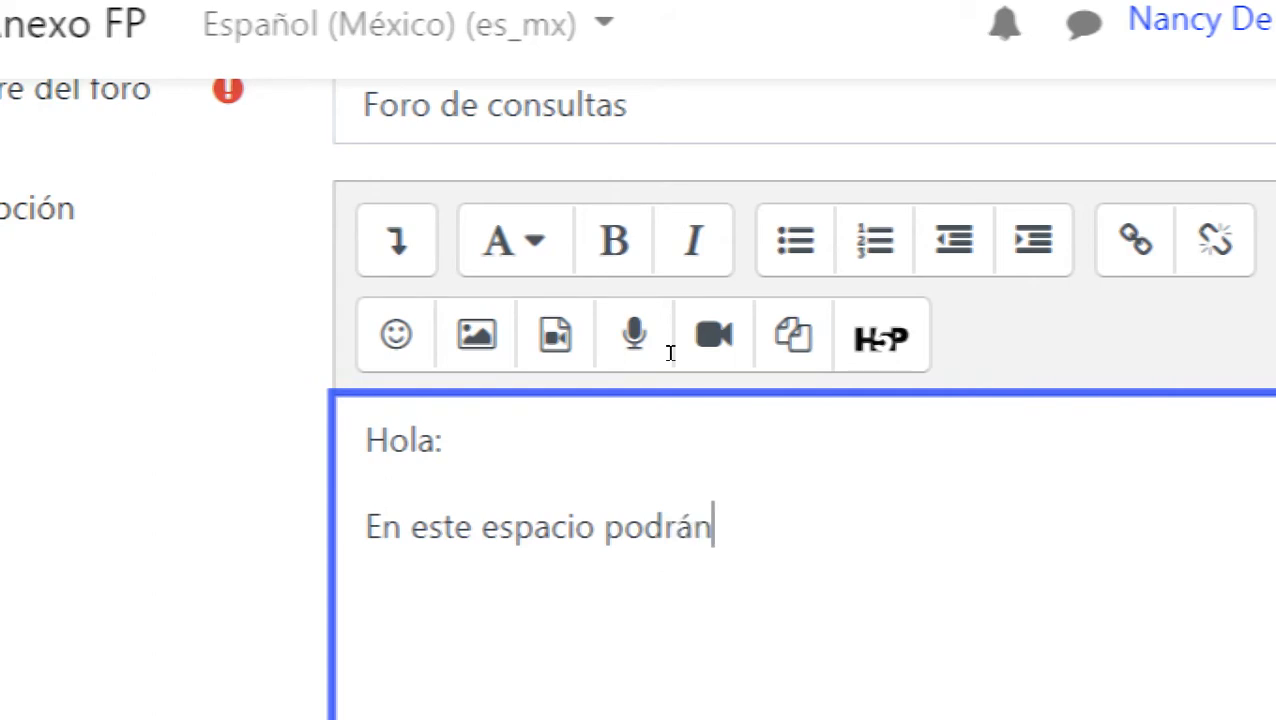
type(" compa")
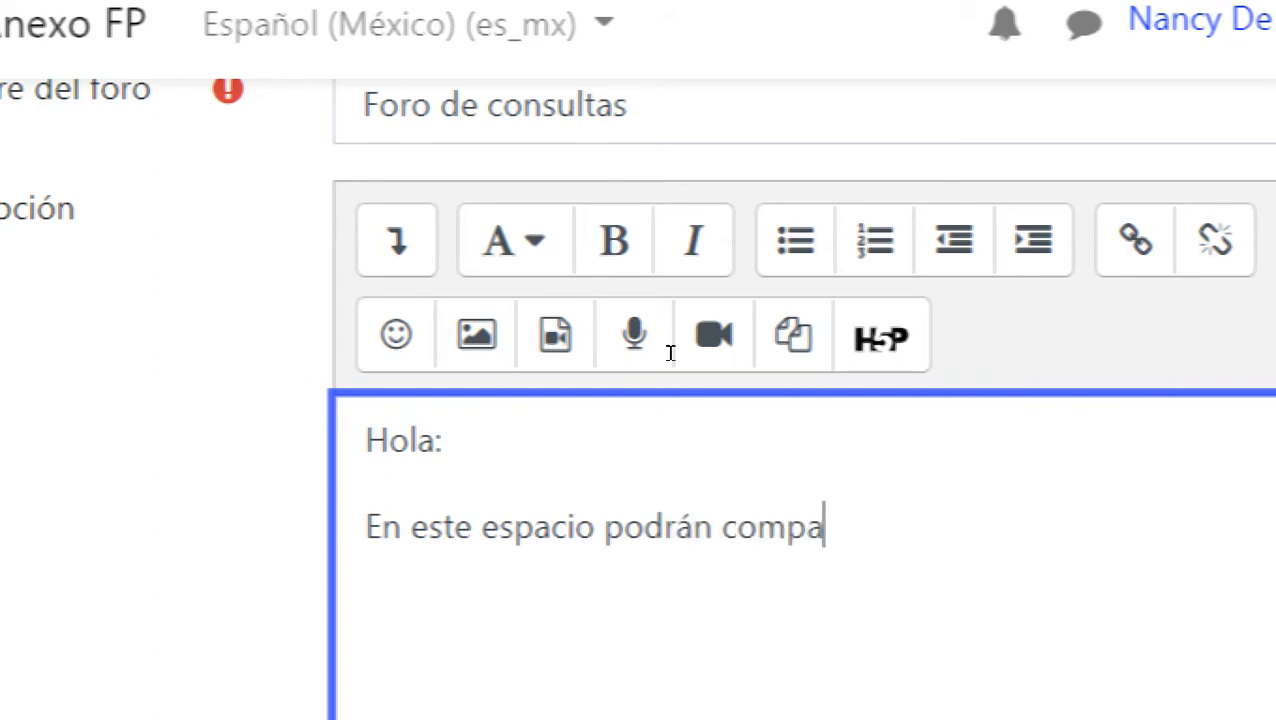
type("rtir todas s")
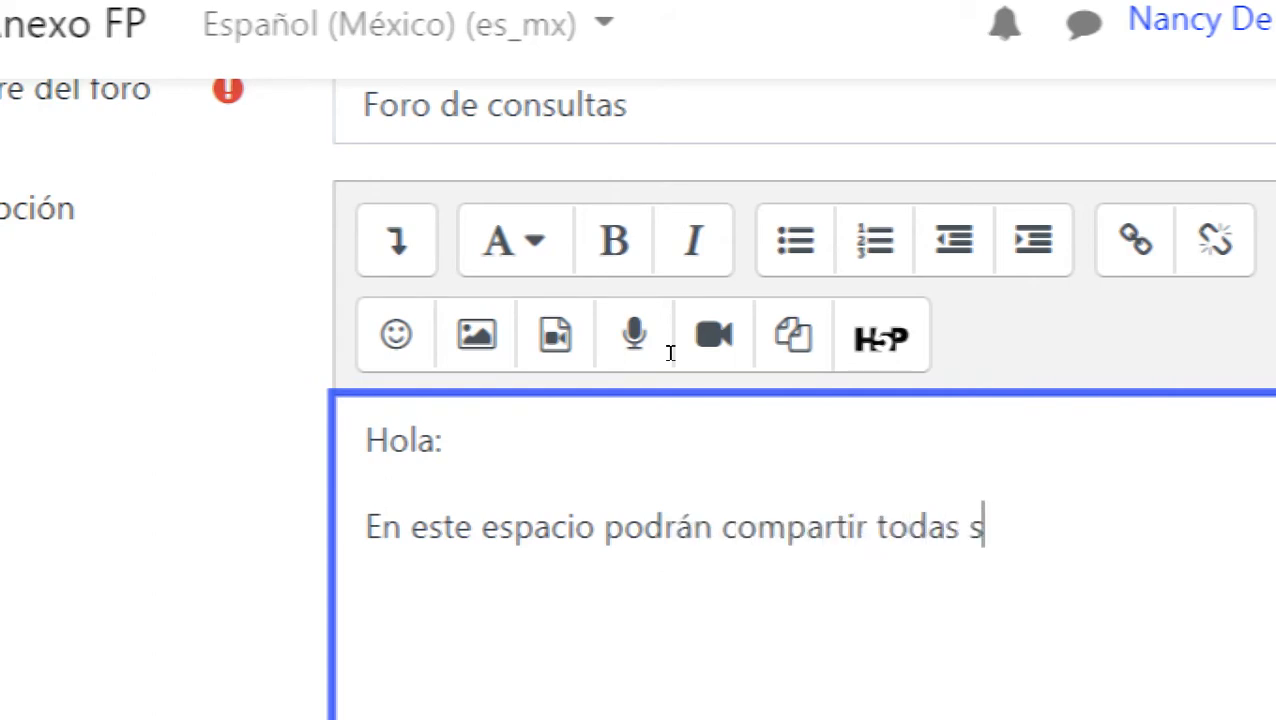
type("us dudas con respe ")
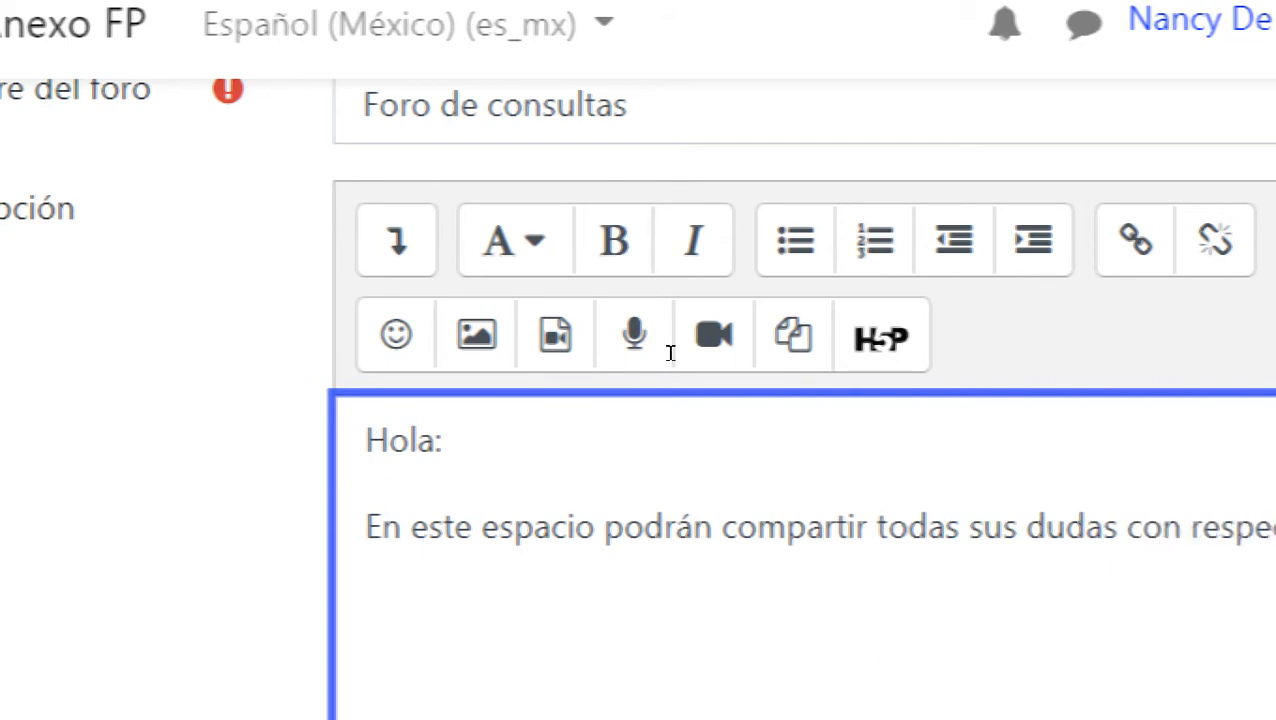
type("propuestas")
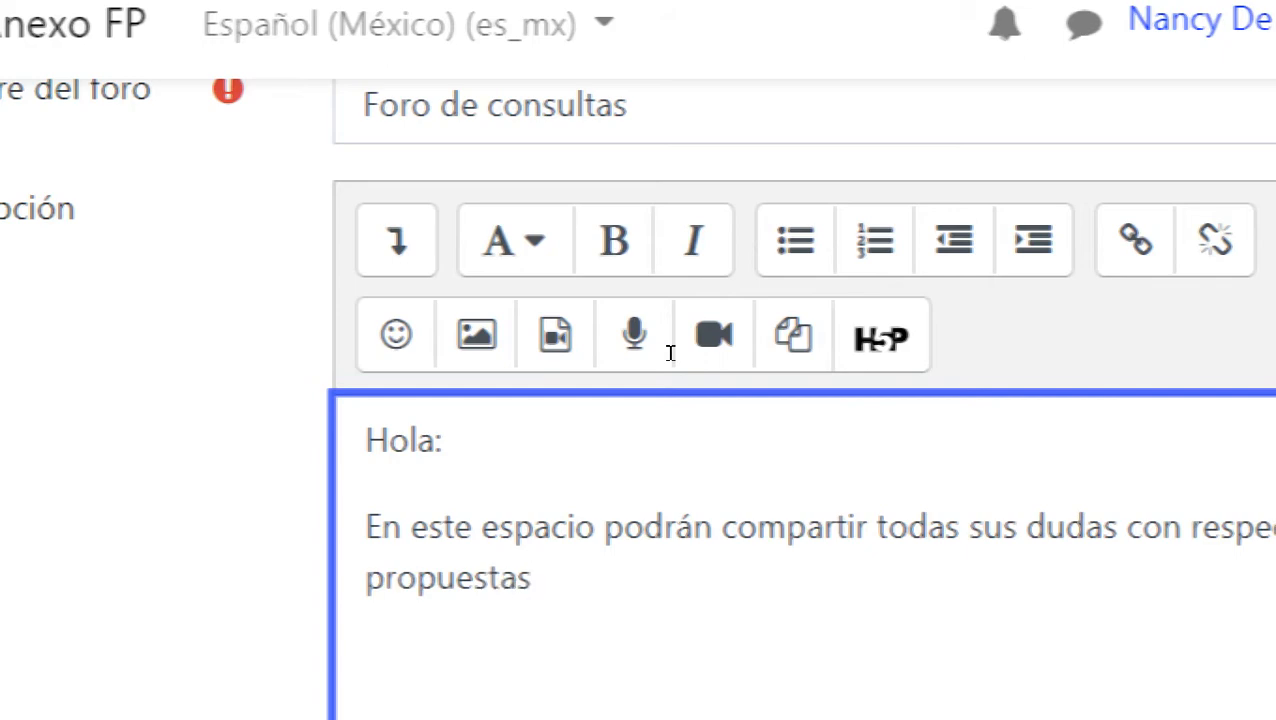
key("BackSpace")
type(".")
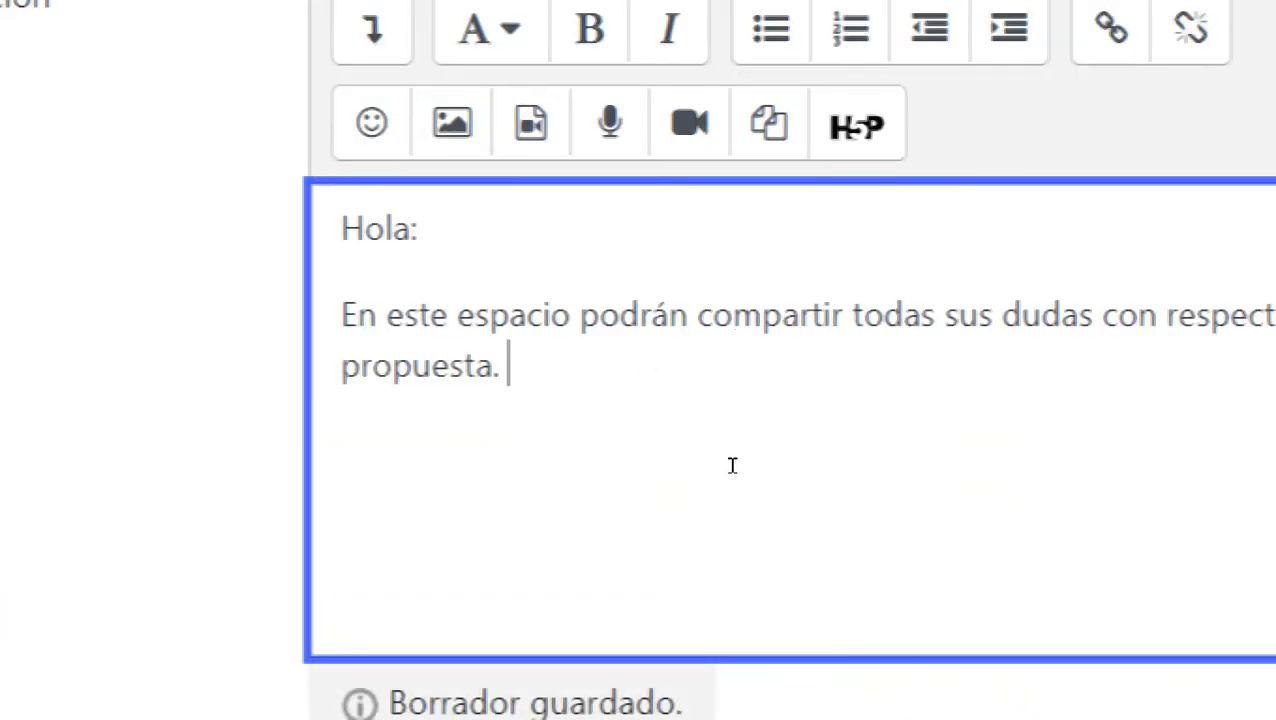
Review the available forum types and keep "Foro estándar para uso general" as the type of the new forum
scroll(533, 436, "down", 4)
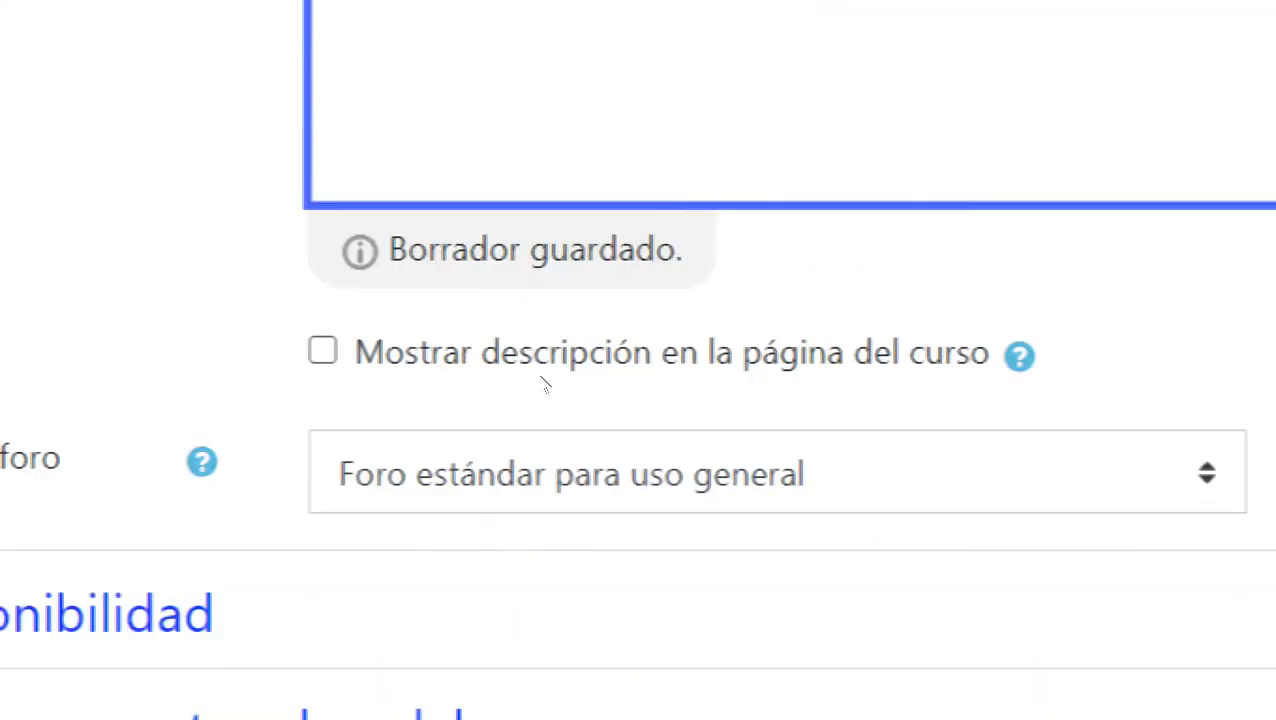
scroll(628, 388, "up", 2)
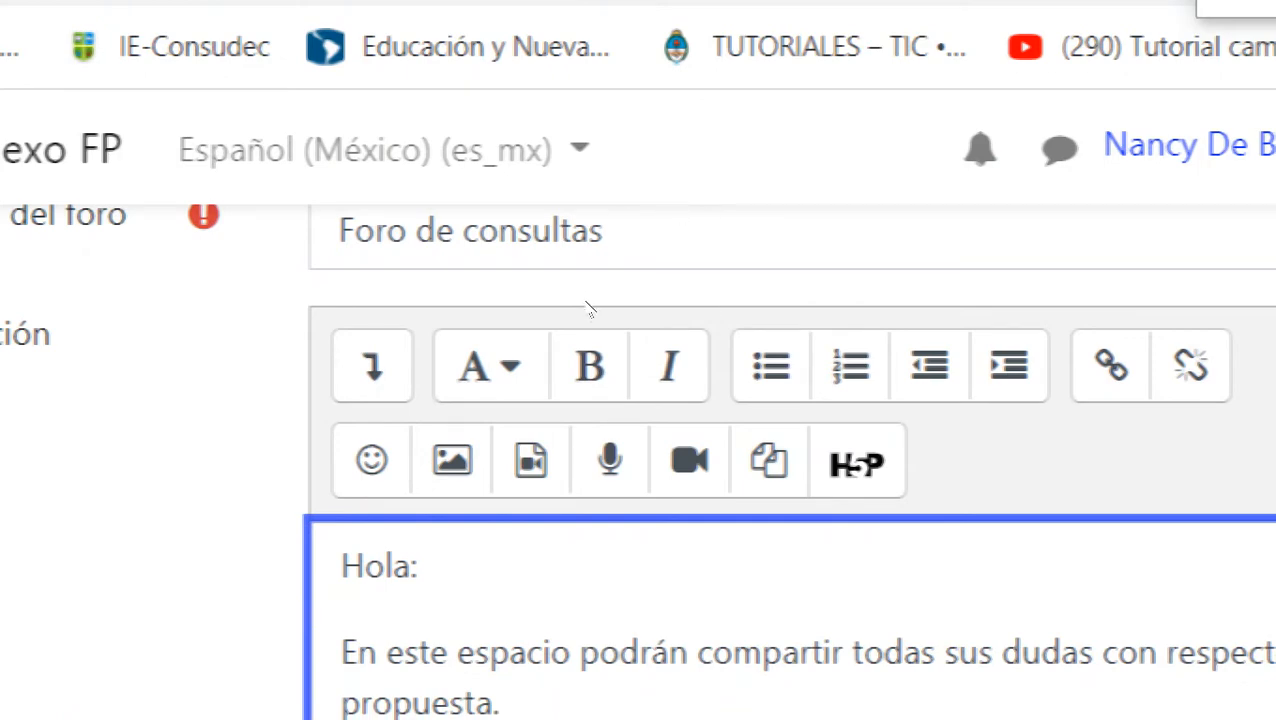
scroll(540, 450, "down", 1)
scroll(535, 420, "down", 1)
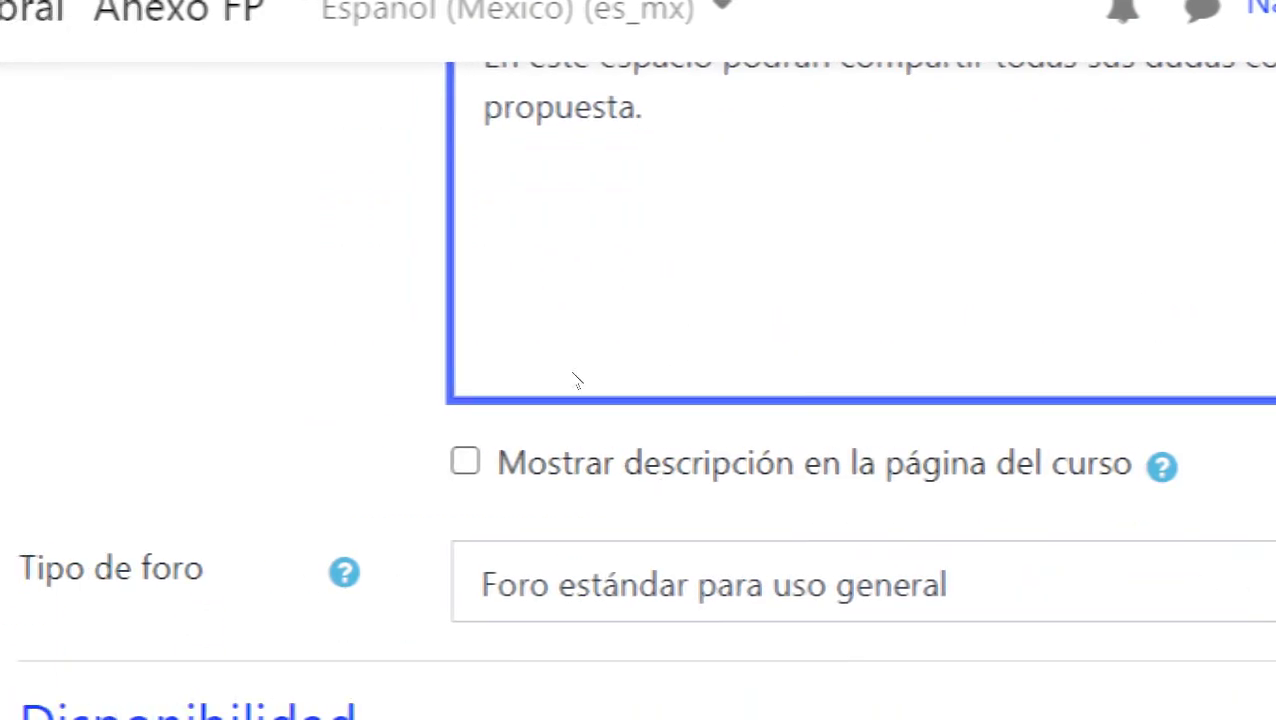
scroll(560, 365, "down", 2)
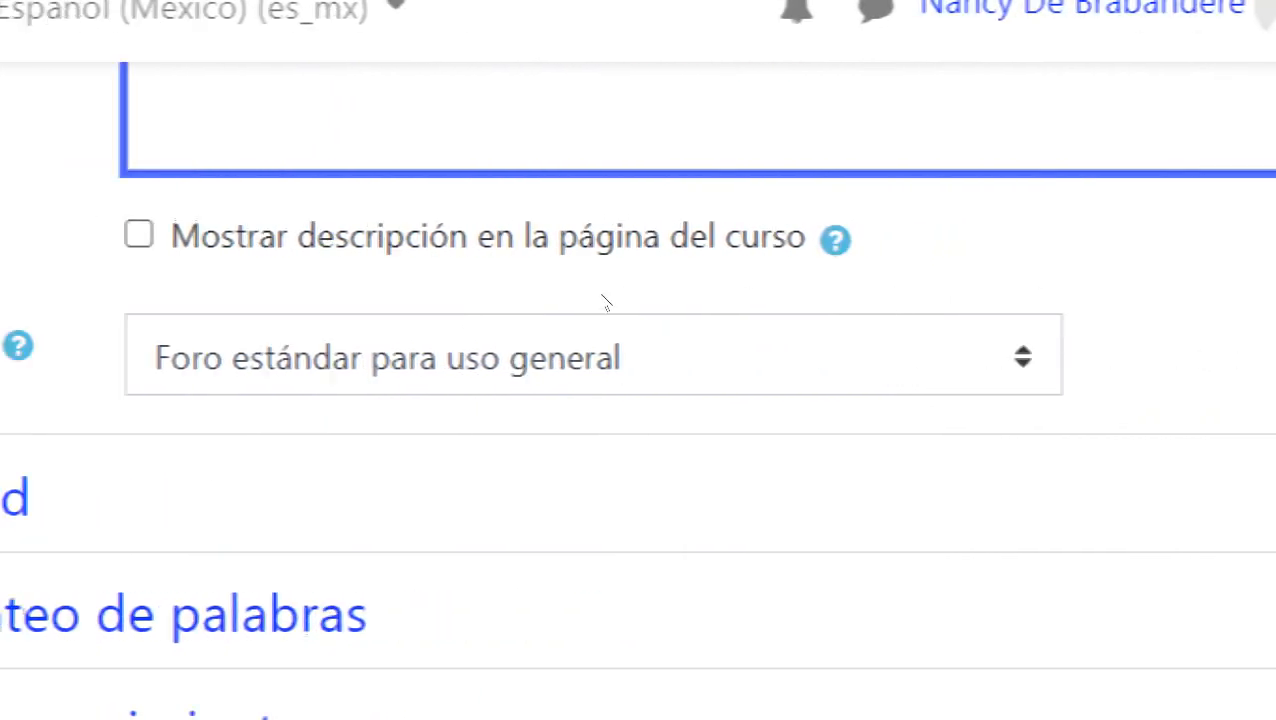
left_click(1054, 330)
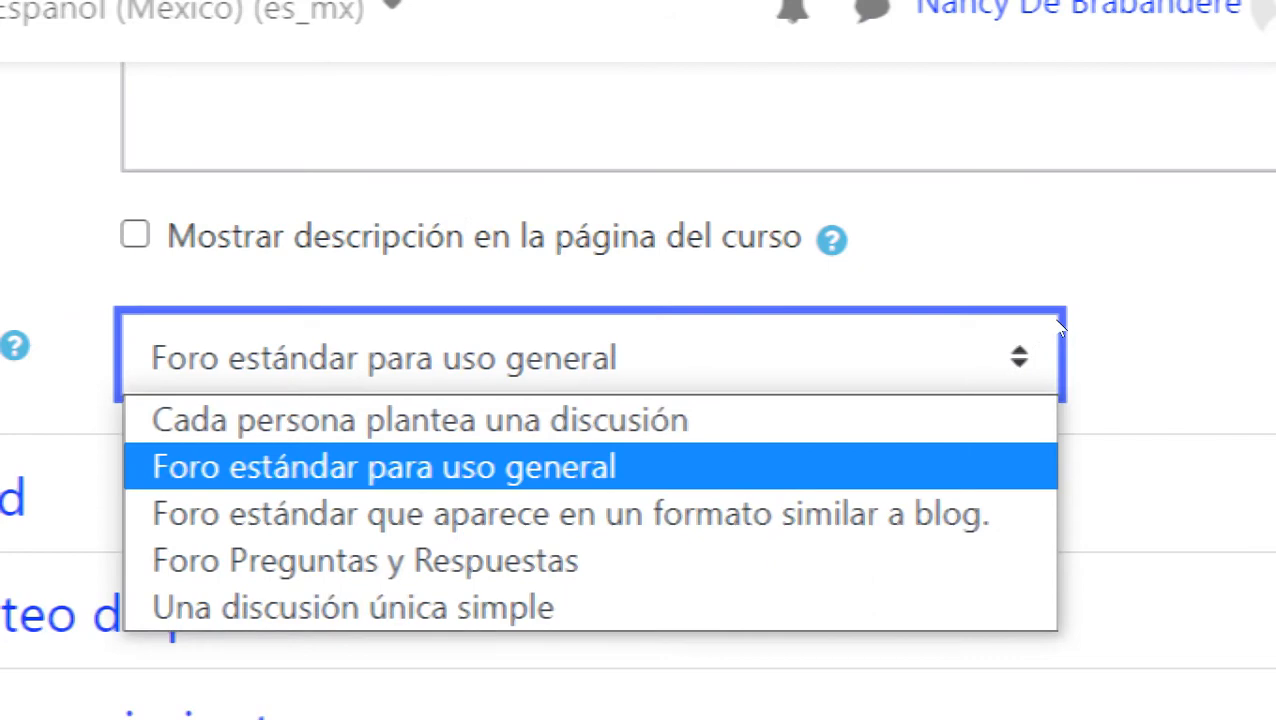
key("Down")
key("Down")
key("Down")
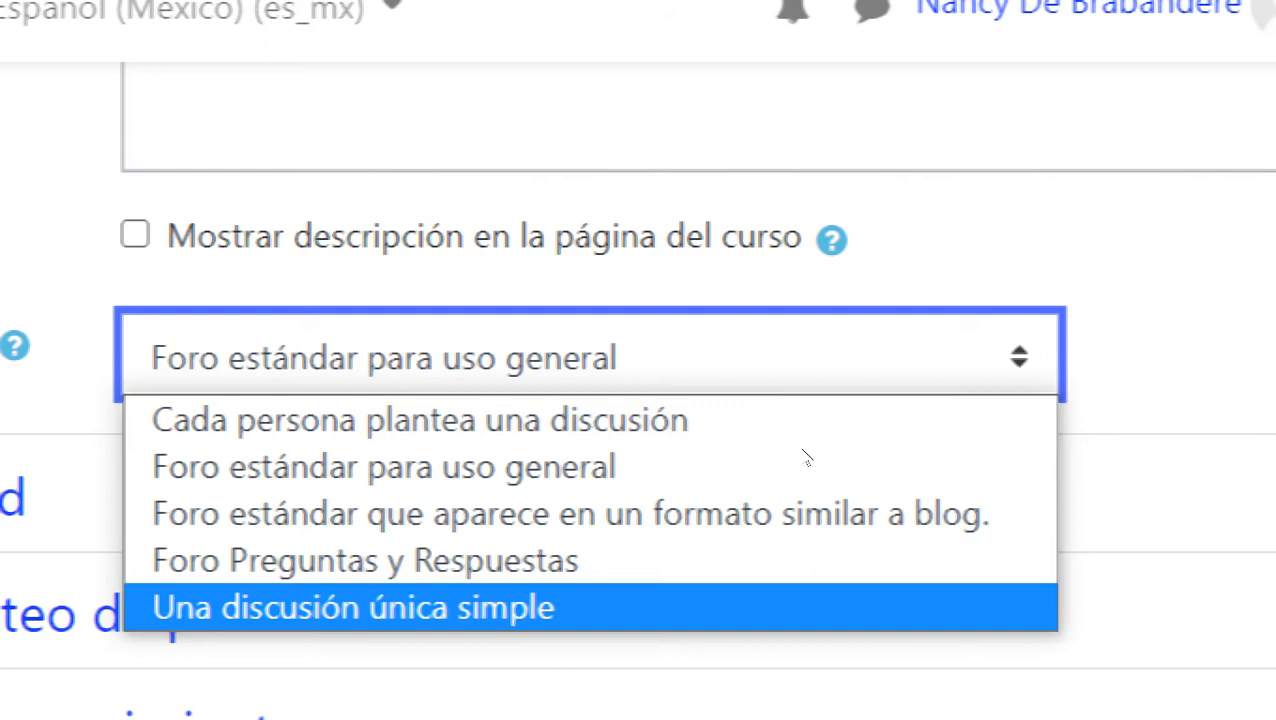
key("Up")
key("Up")
key("Up")
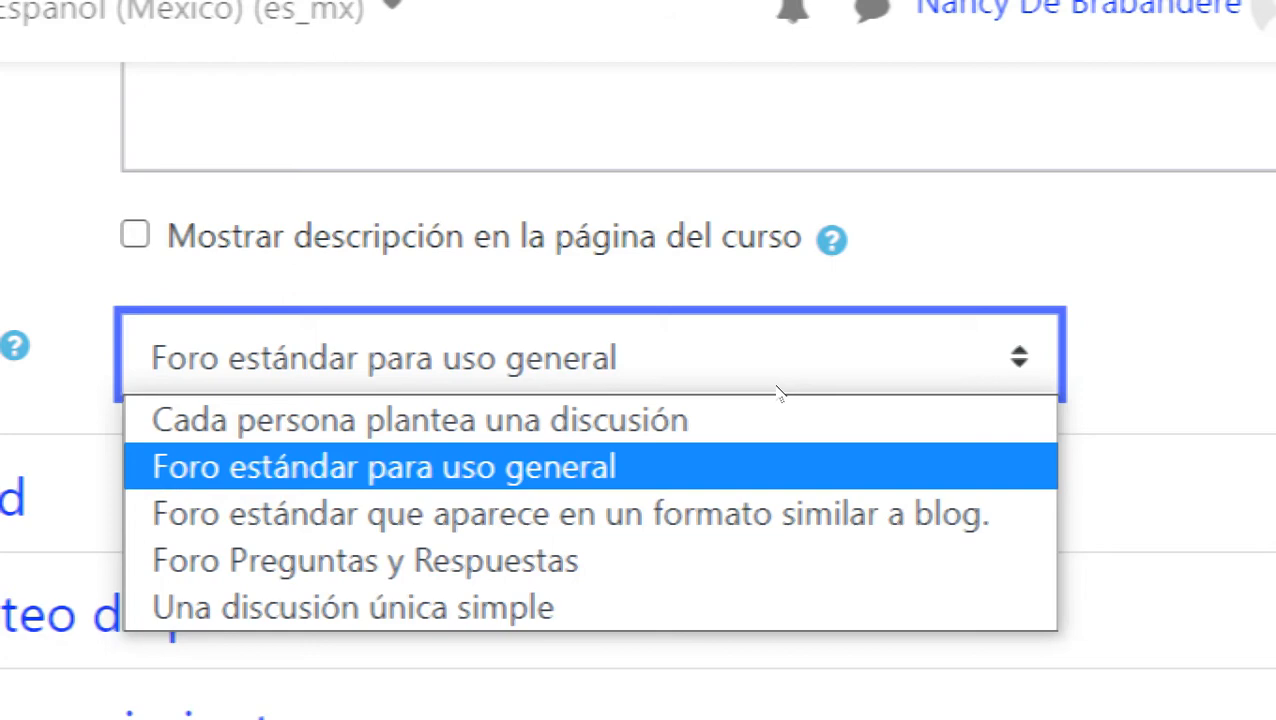
key("Return")
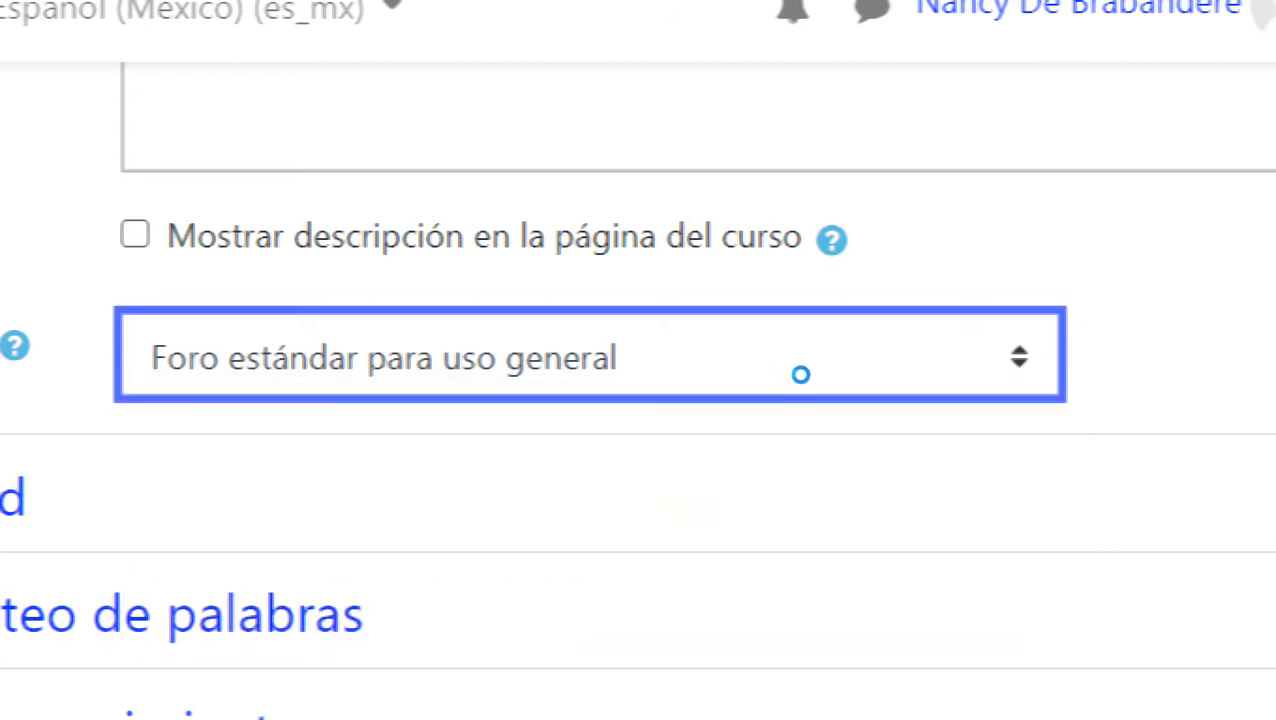
Expand the forum's Disponibilidad settings and examine the Fecha de entrega and Fecha límite options
left_click(872, 111)
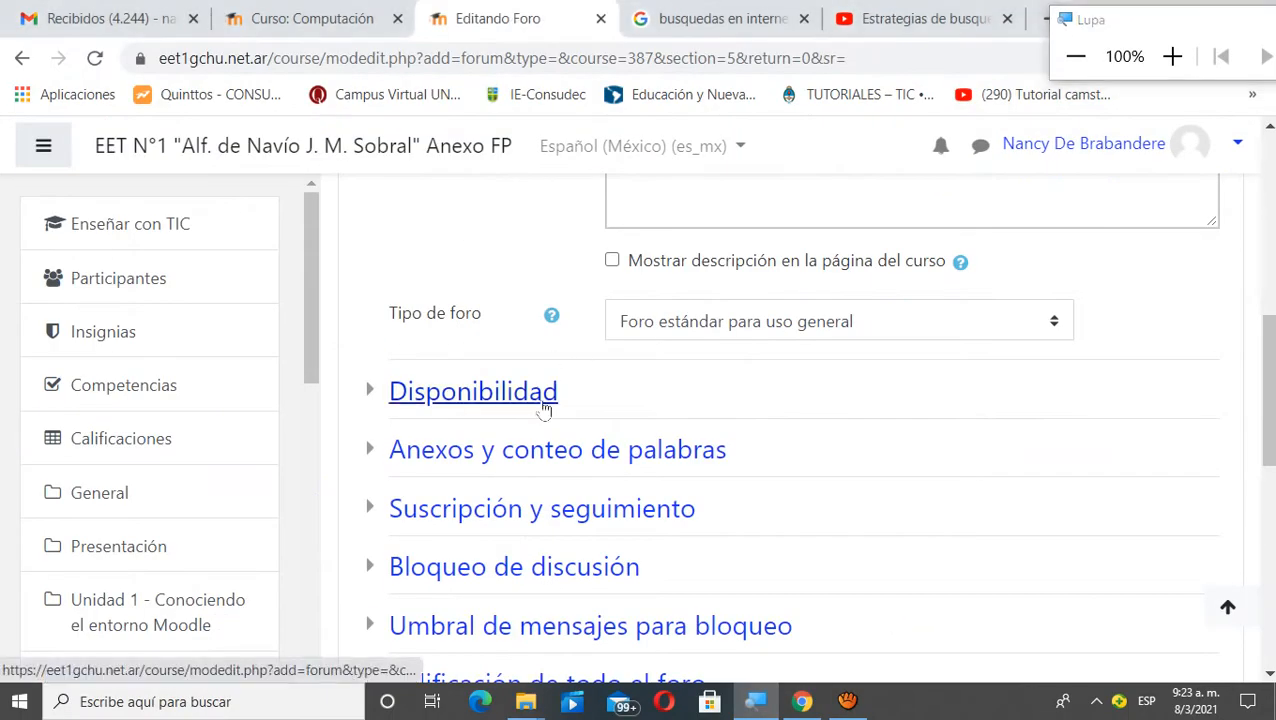
left_click(544, 408)
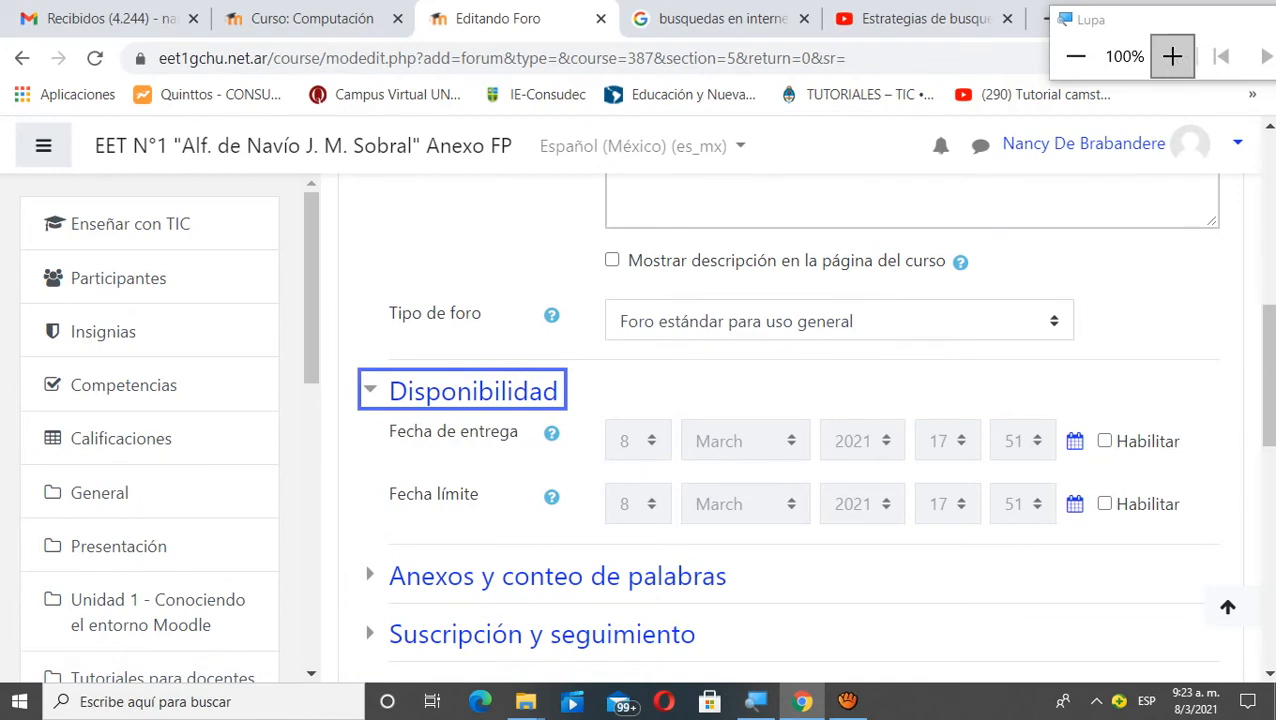
left_click(1172, 56)
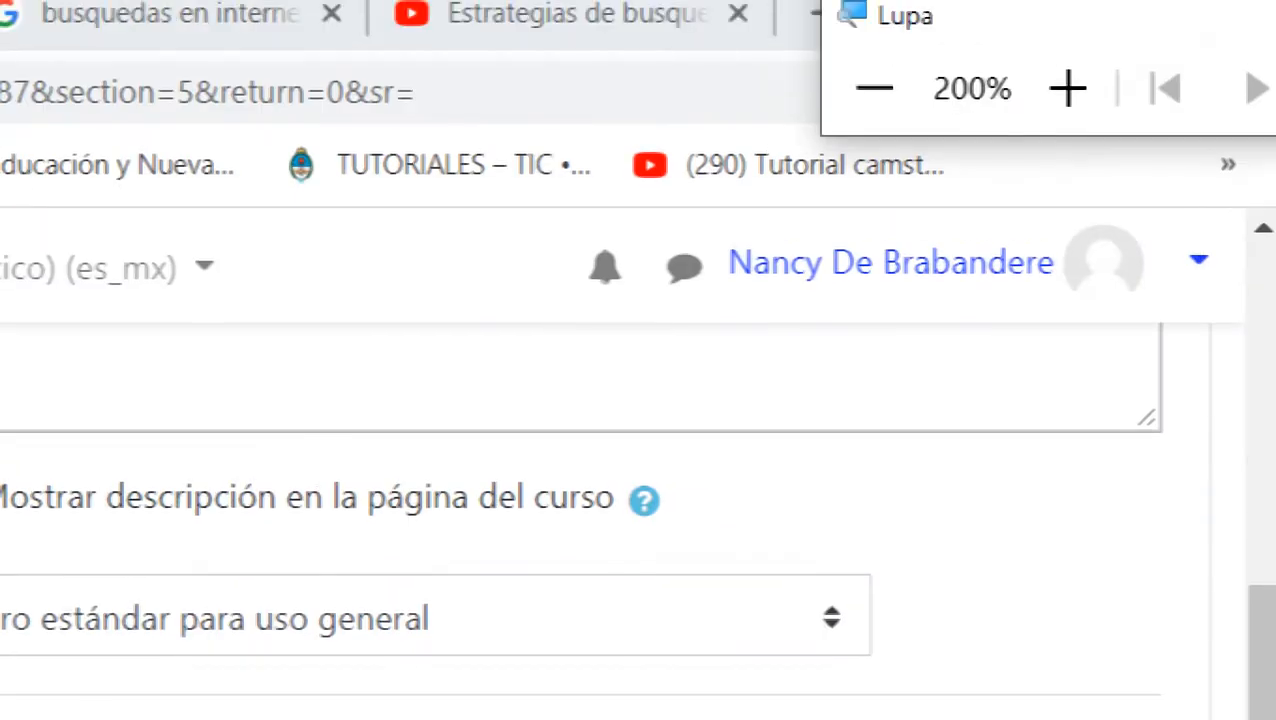
left_click(874, 88)
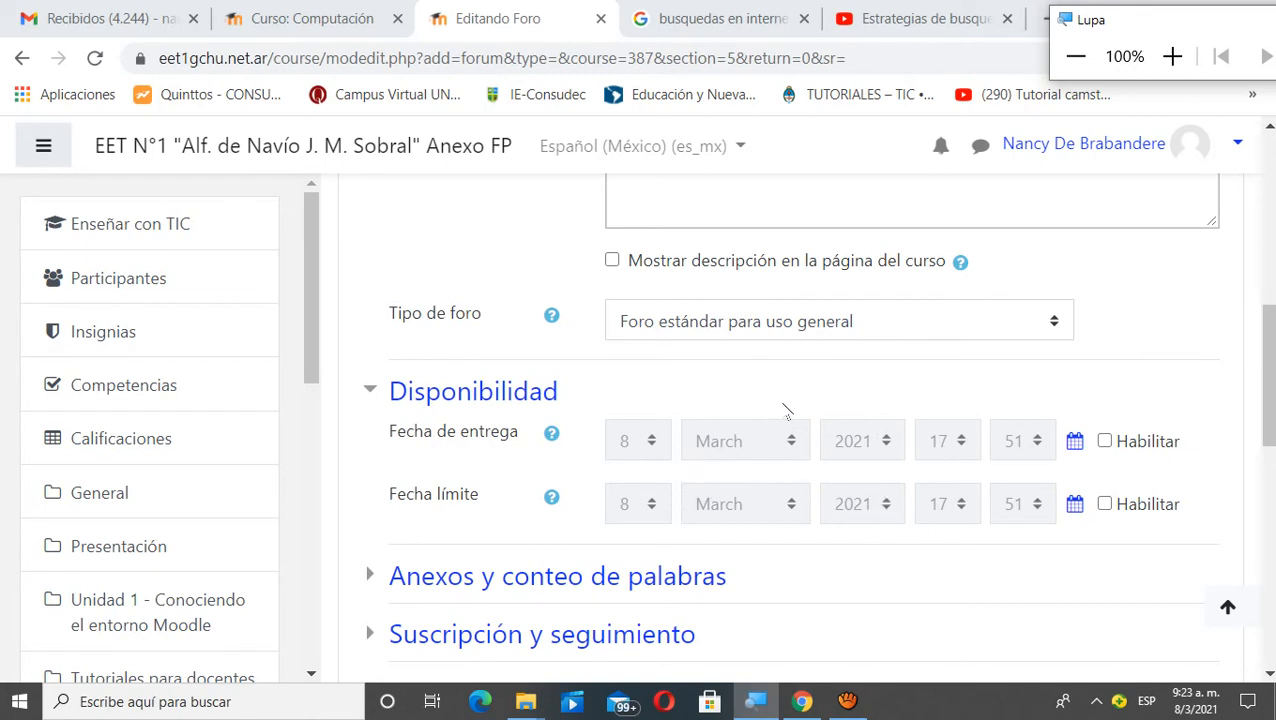
Save the forum, return to the course, and locate "Foro de consultas" in the Clase 1 section
scroll(789, 396, "down", 8)
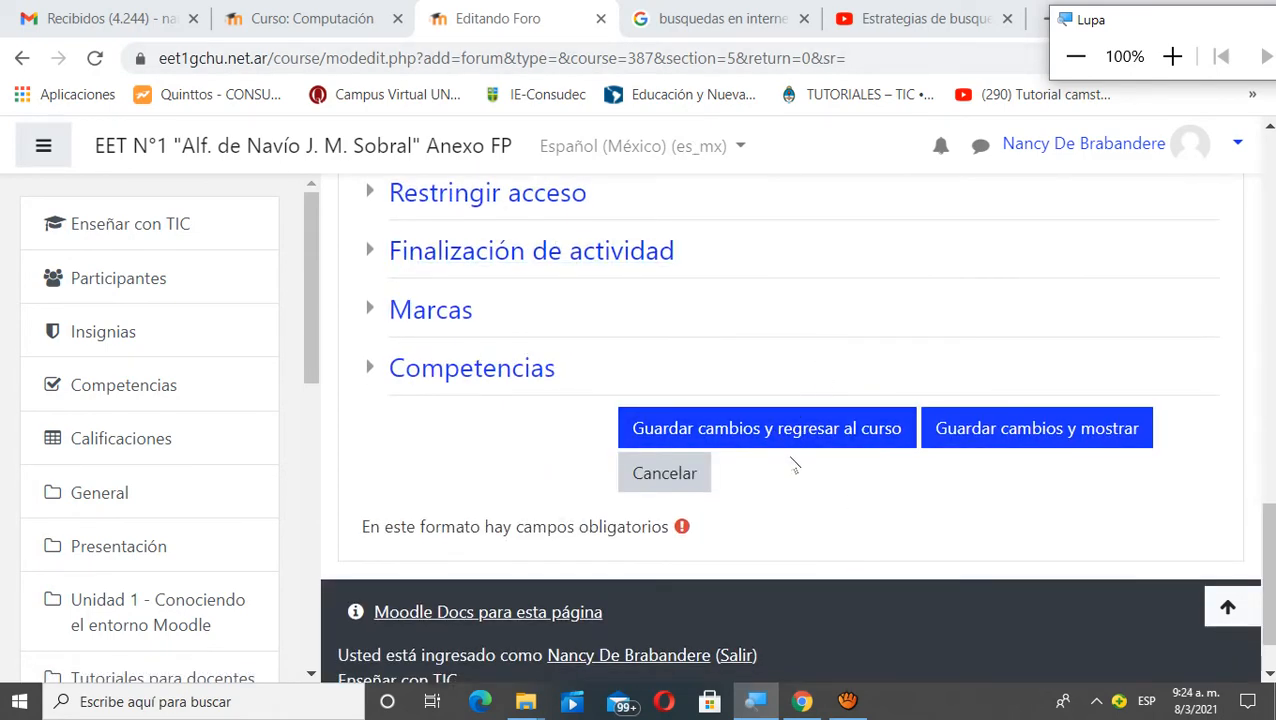
left_click(793, 433)
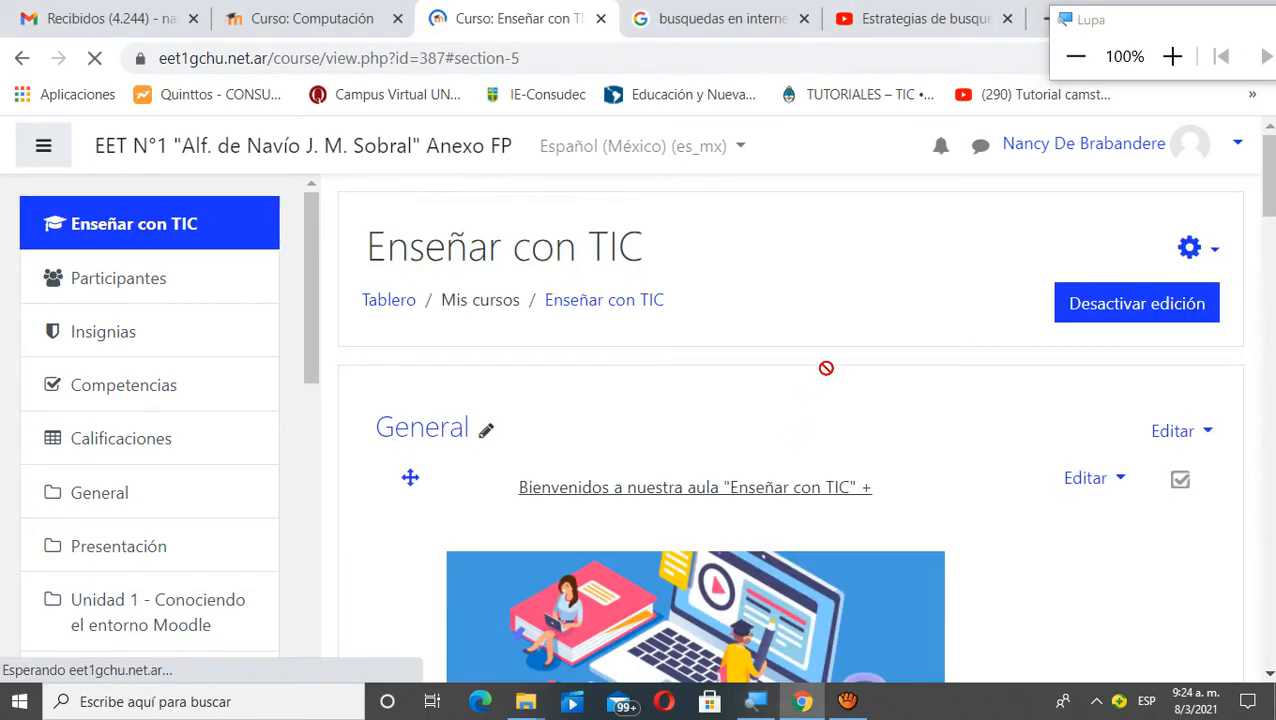
scroll(724, 325, "down", 10)
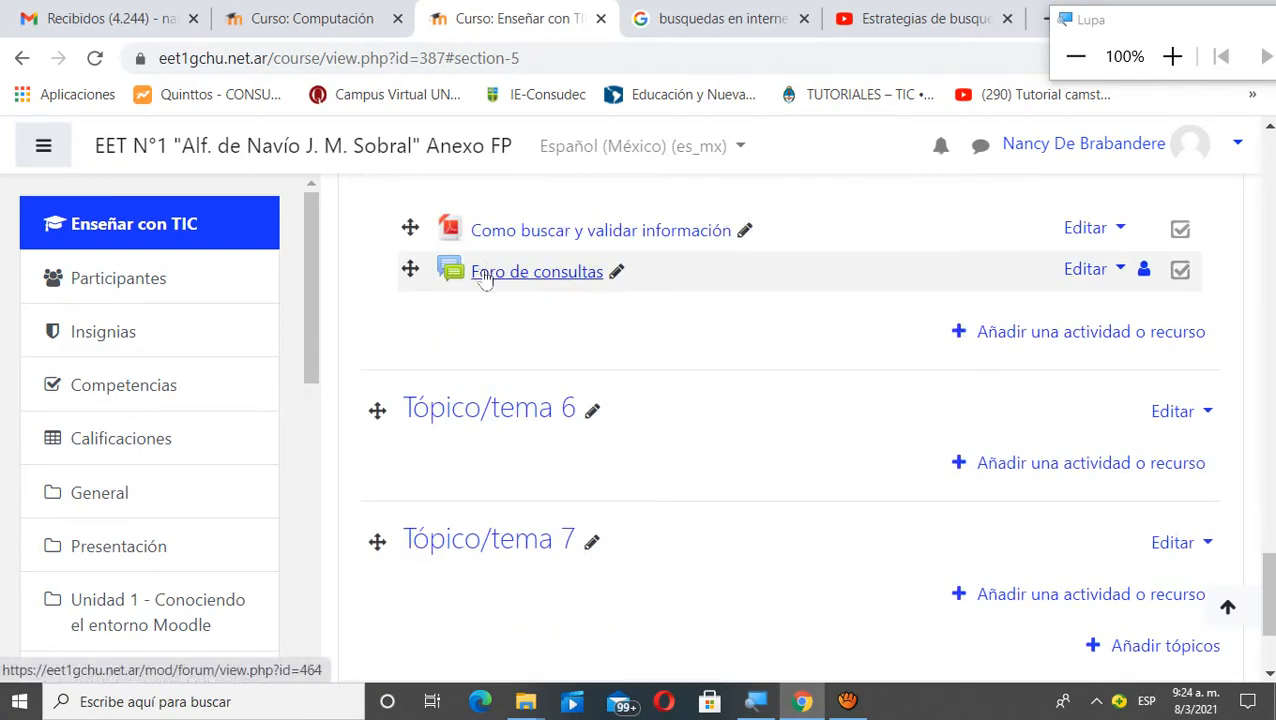
Open "Foro de consultas" to review its description and discussion area, and return to the course page
left_click(514, 280)
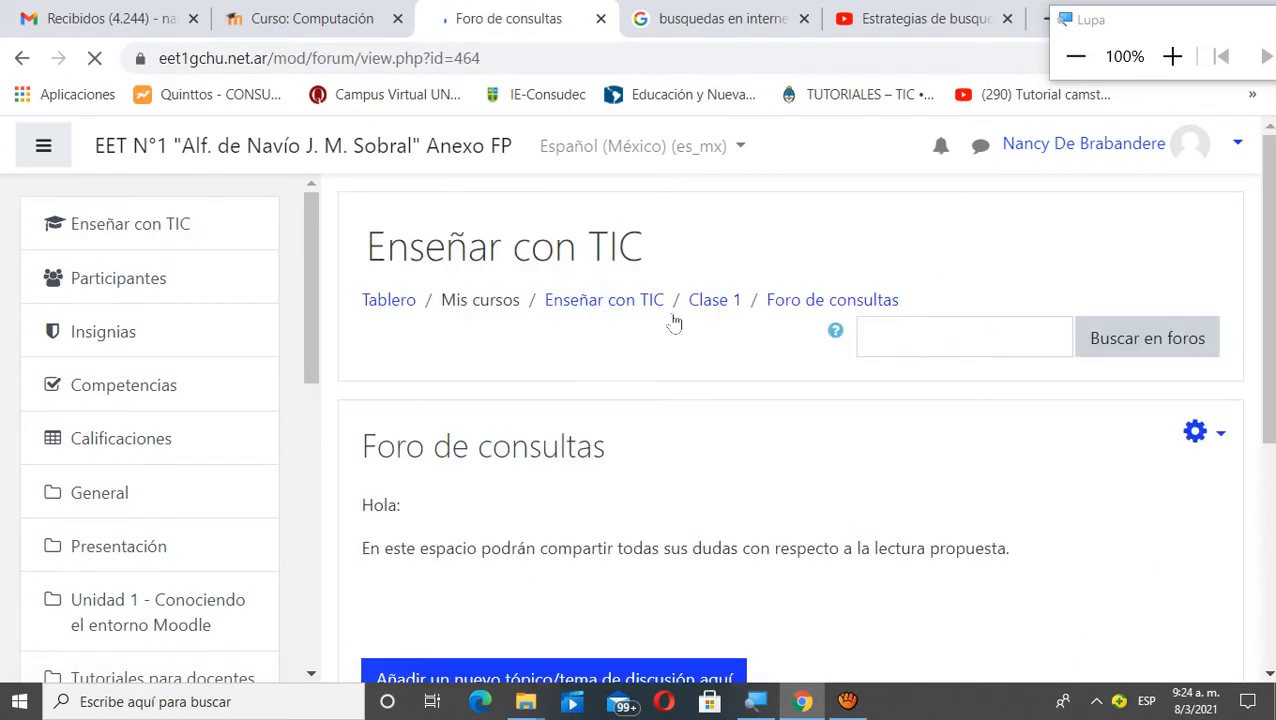
scroll(700, 324, "down", 3)
scroll(793, 362, "up", 1)
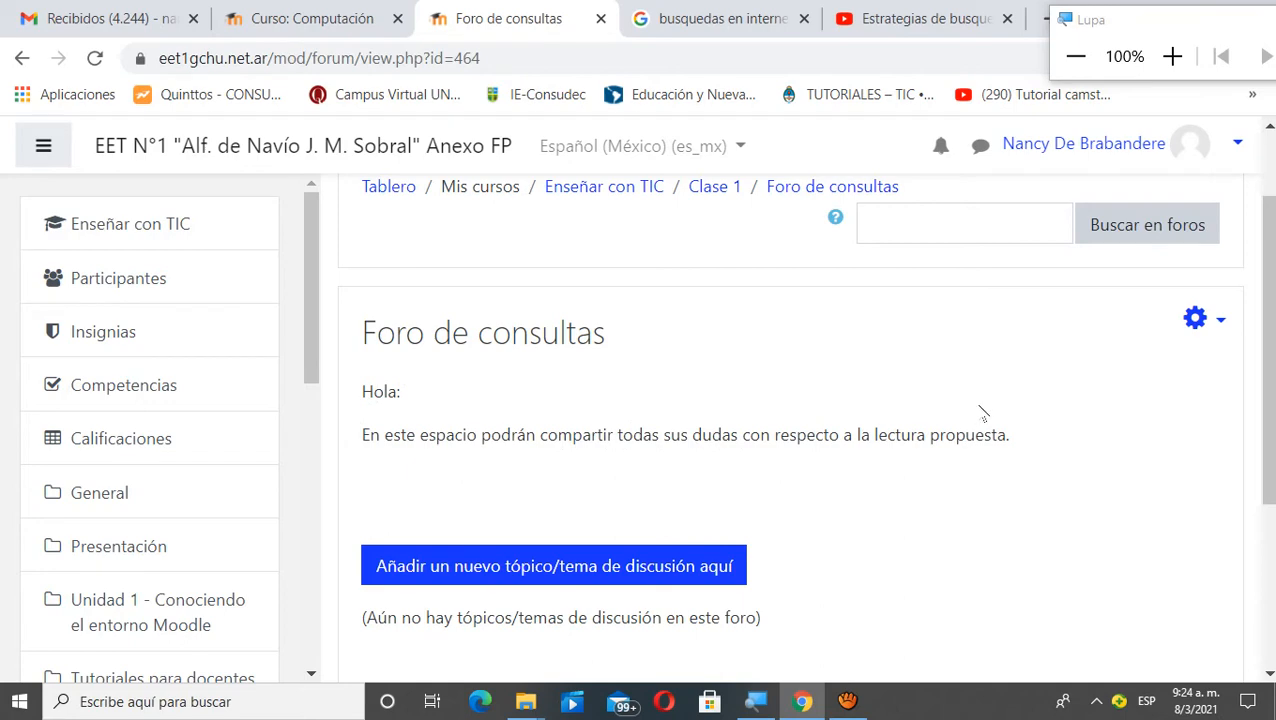
scroll(983, 413, "down", 2)
scroll(983, 445, "up", 3)
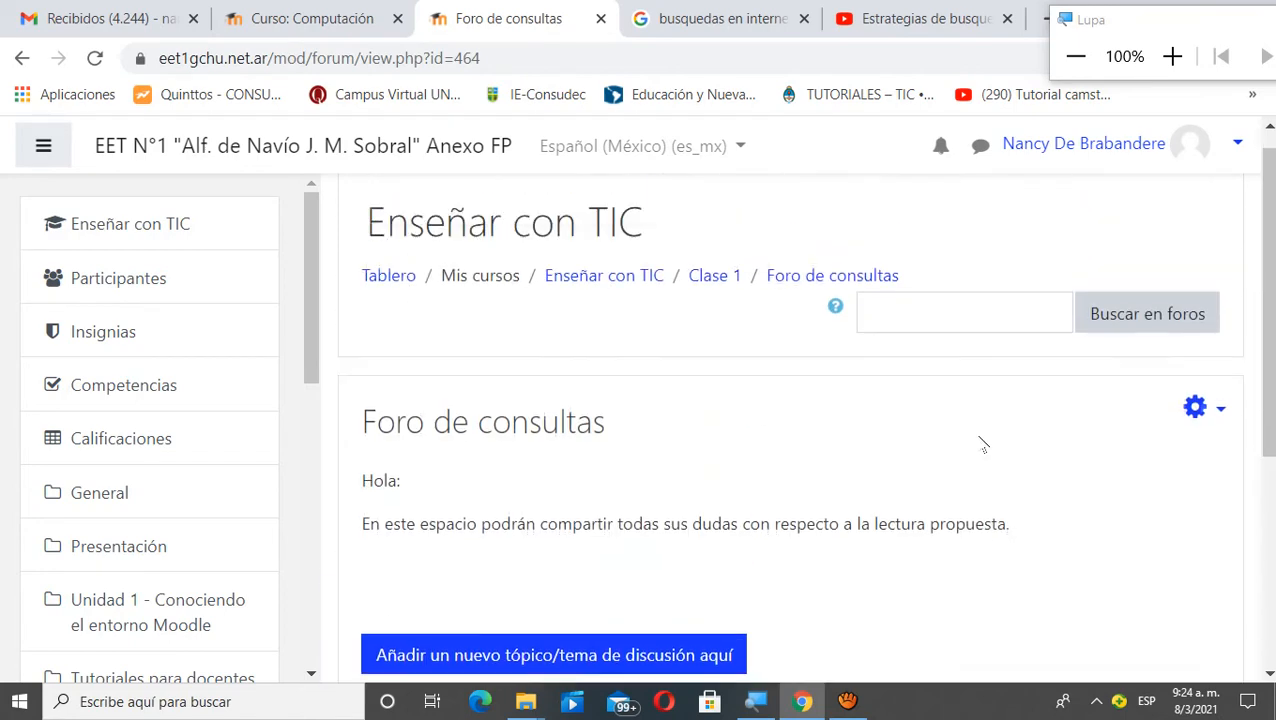
left_click(22, 58)
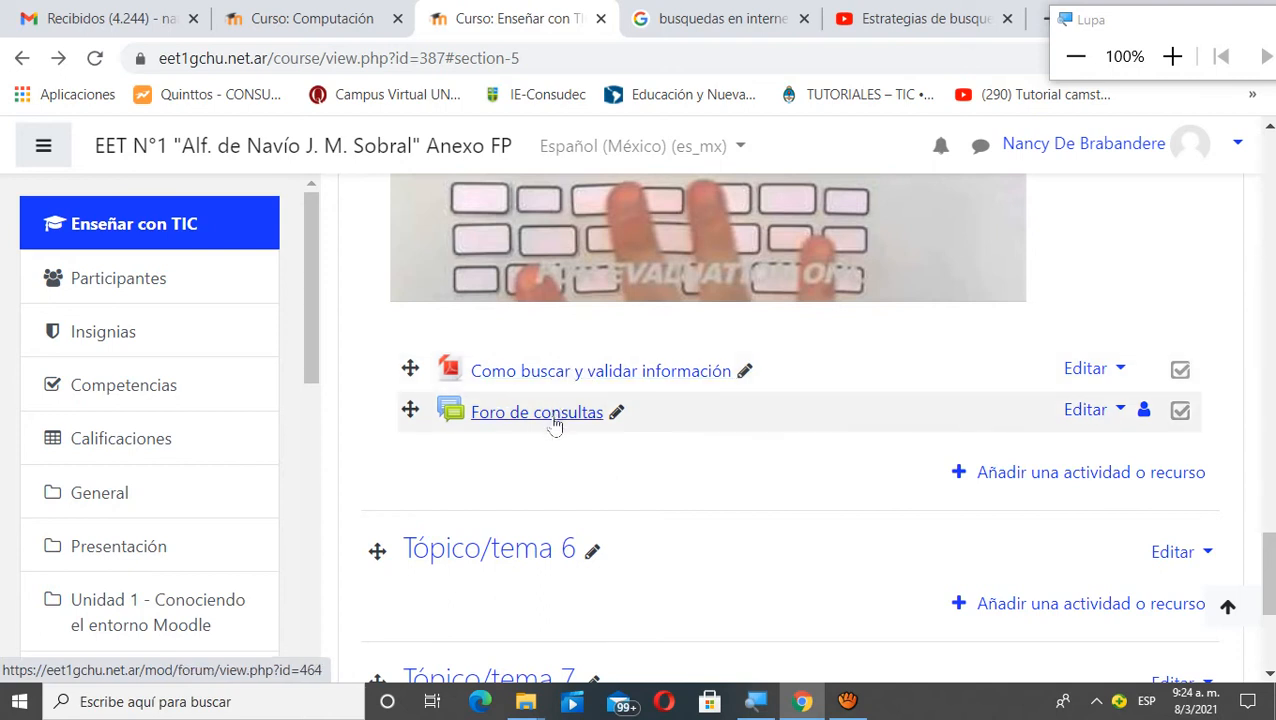
Start adding a Tarea activity to the Clase 1 section from the available activities
left_click(1002, 472)
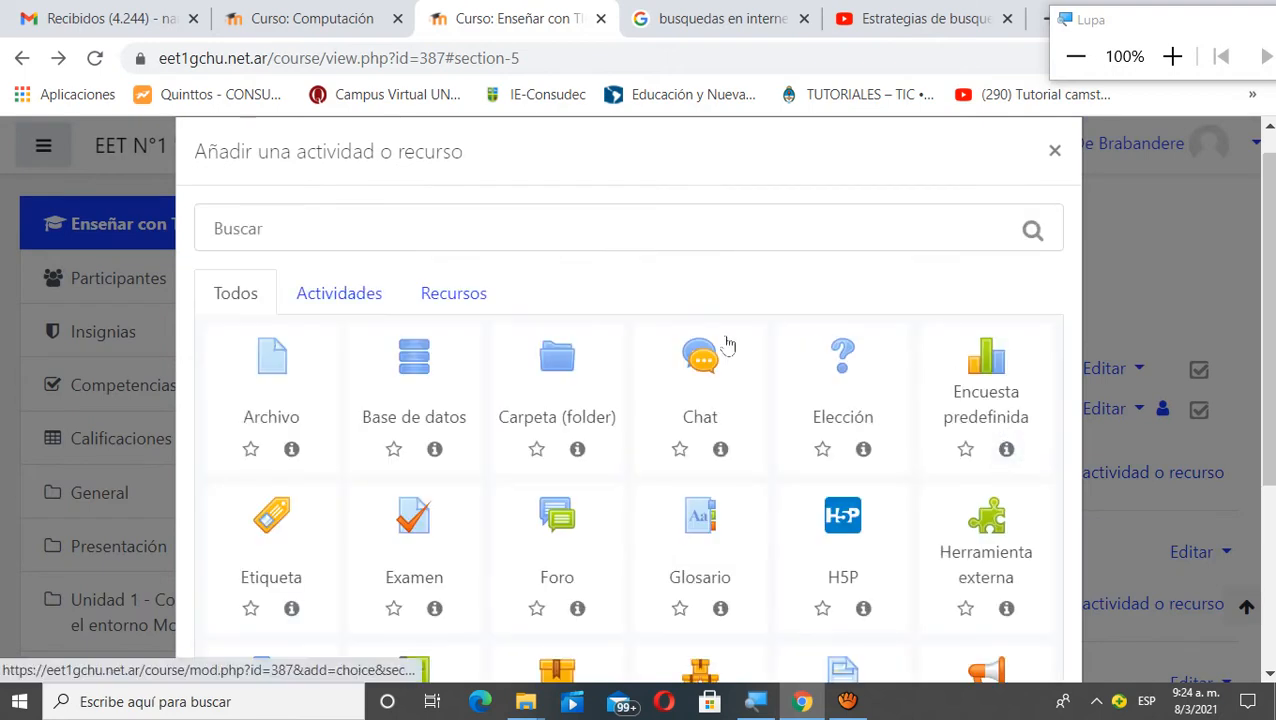
left_click(360, 295)
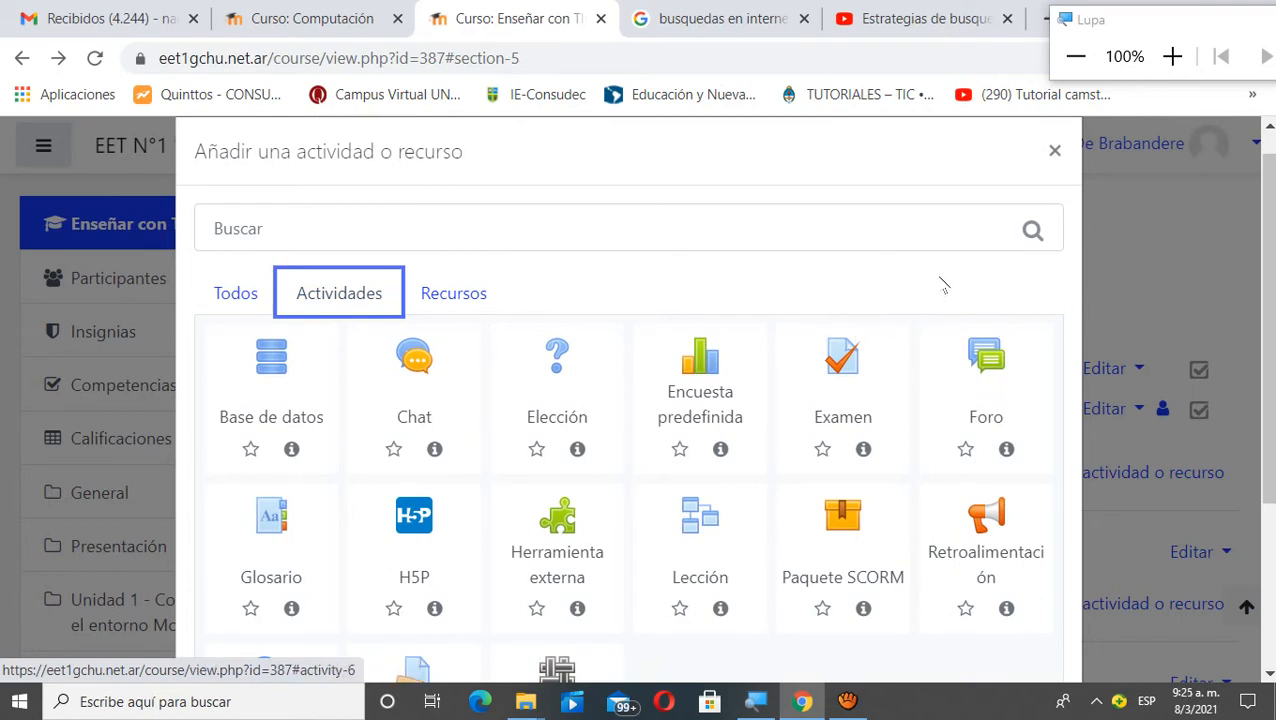
scroll(944, 285, "down", 1)
scroll(944, 288, "down", 1)
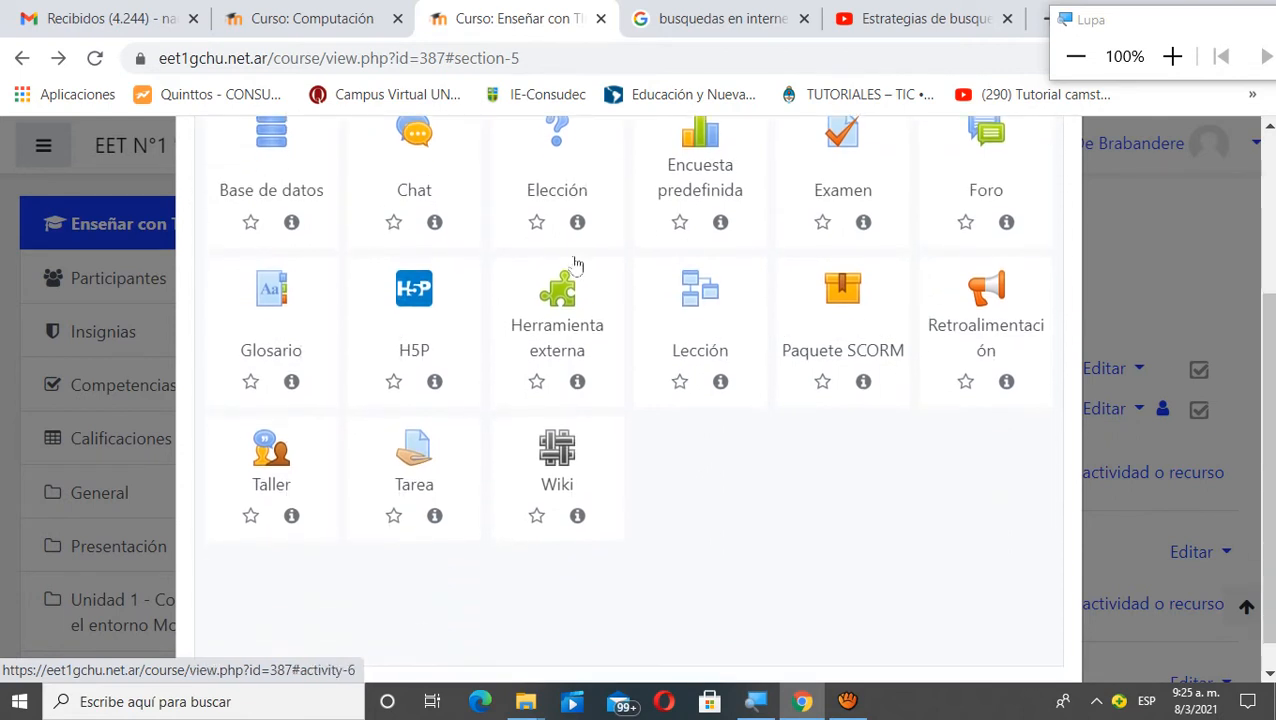
left_click(416, 466)
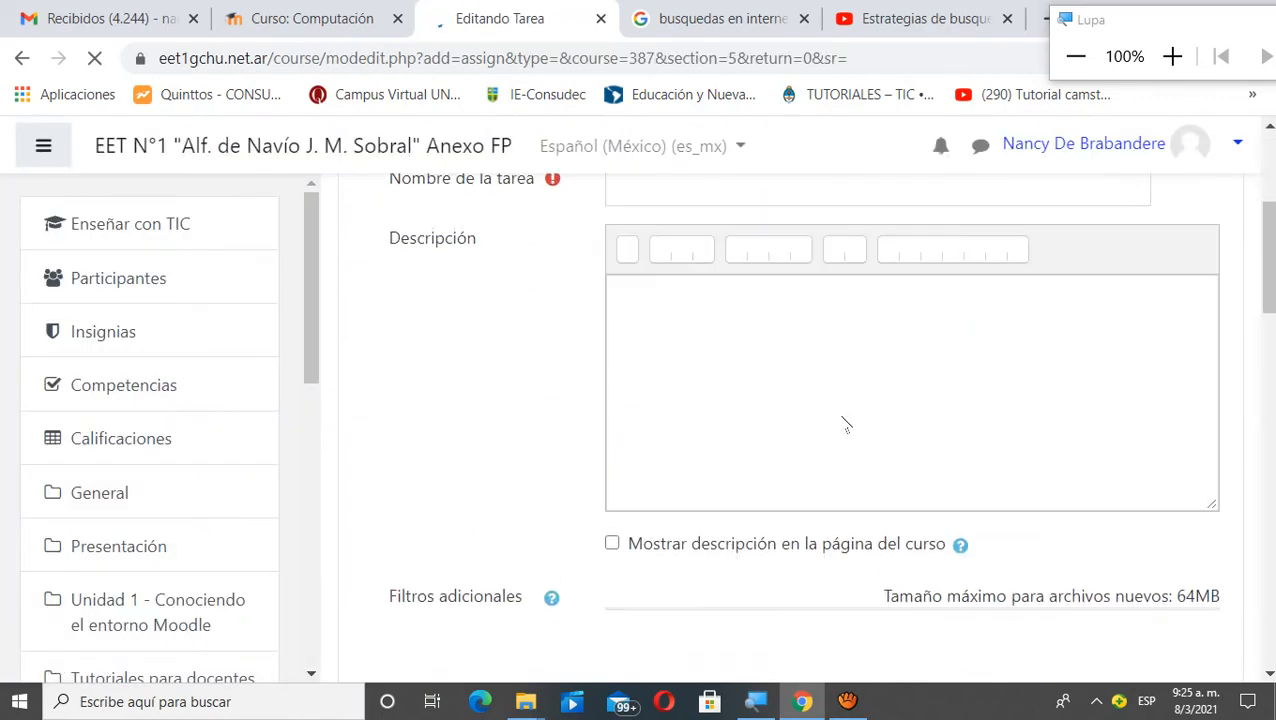
Enter "En este espacio deberán entregar la actividad una vez finalizada" as the name of the new assignment
left_click(680, 408)
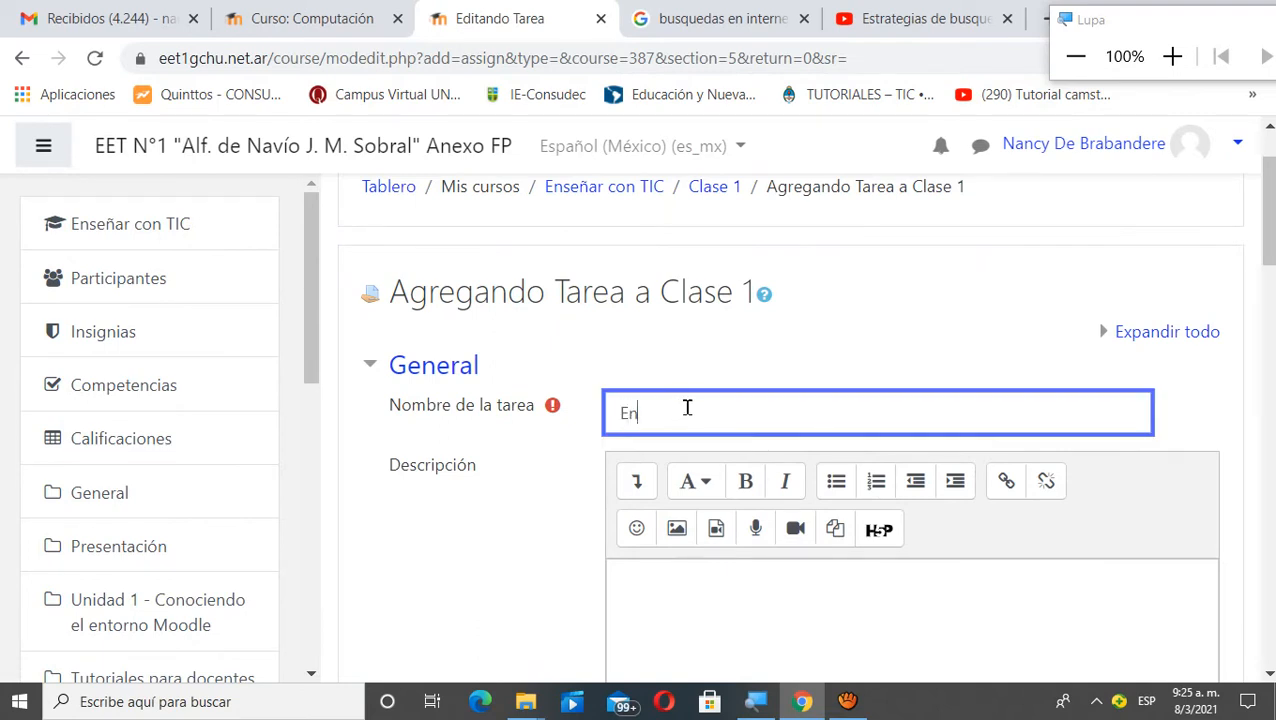
type("En este espacio deberán en")
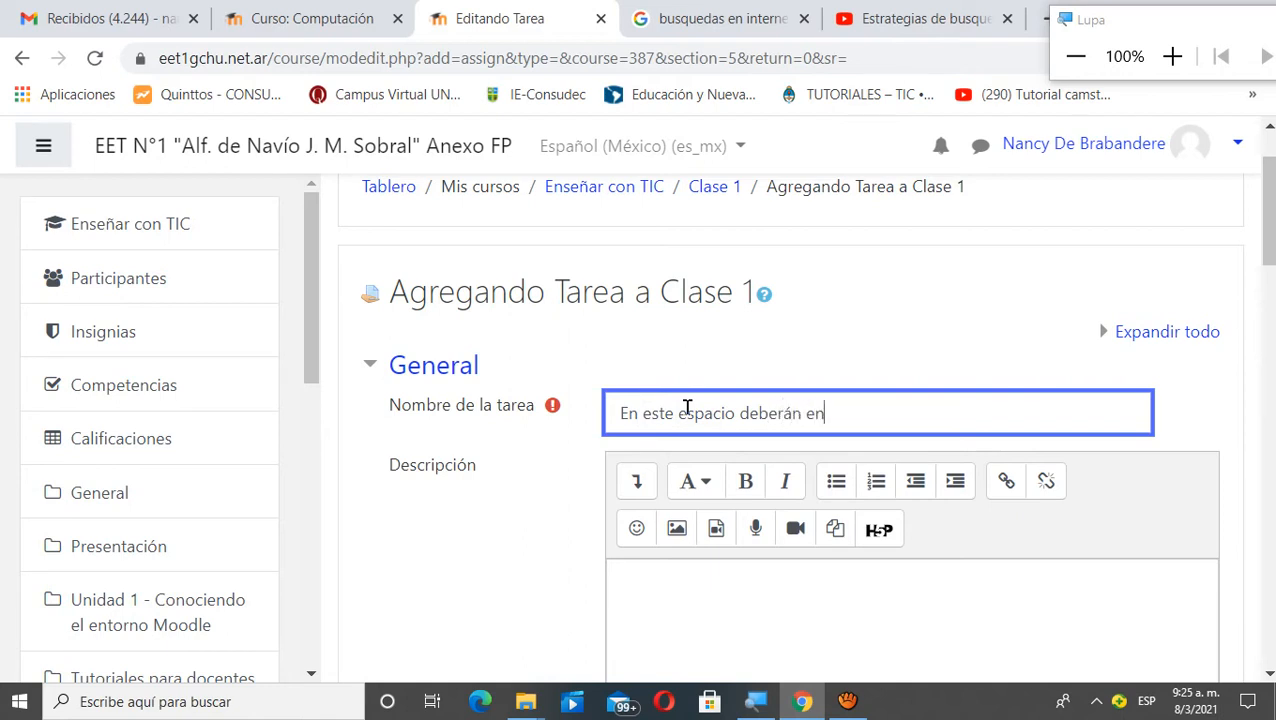
type("tregar la acti")
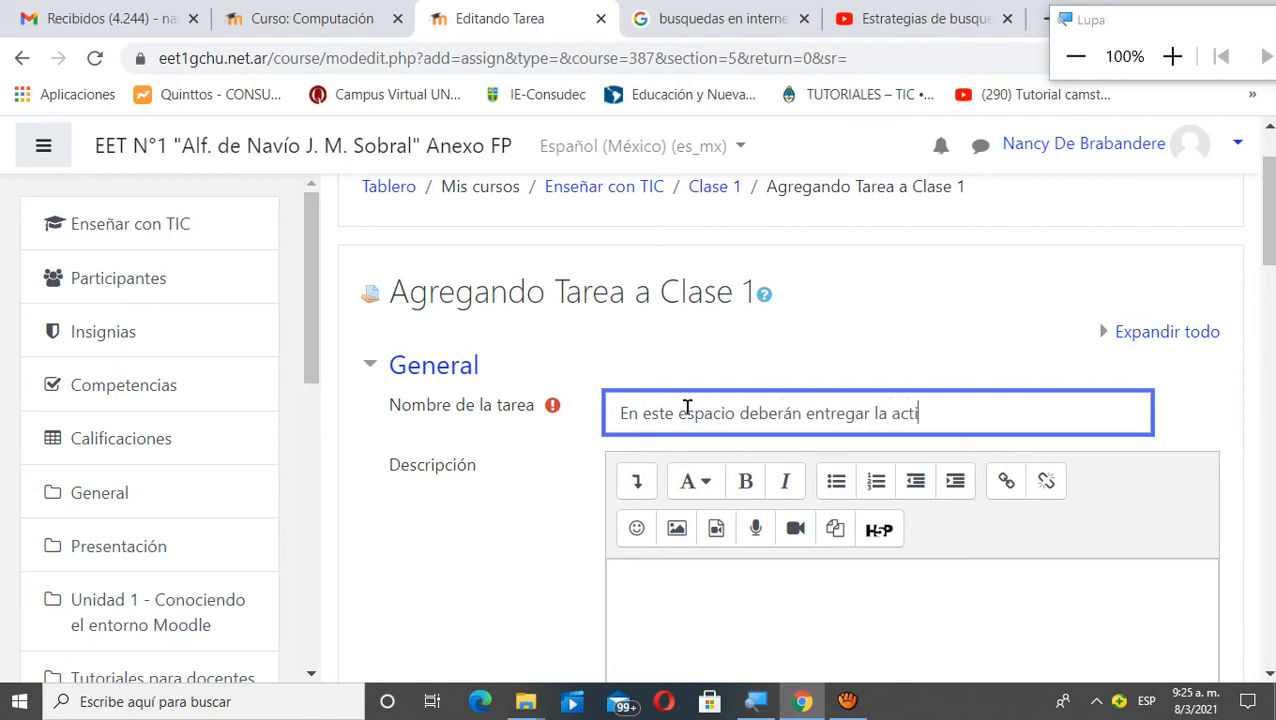
type("vidad")
type("una ")
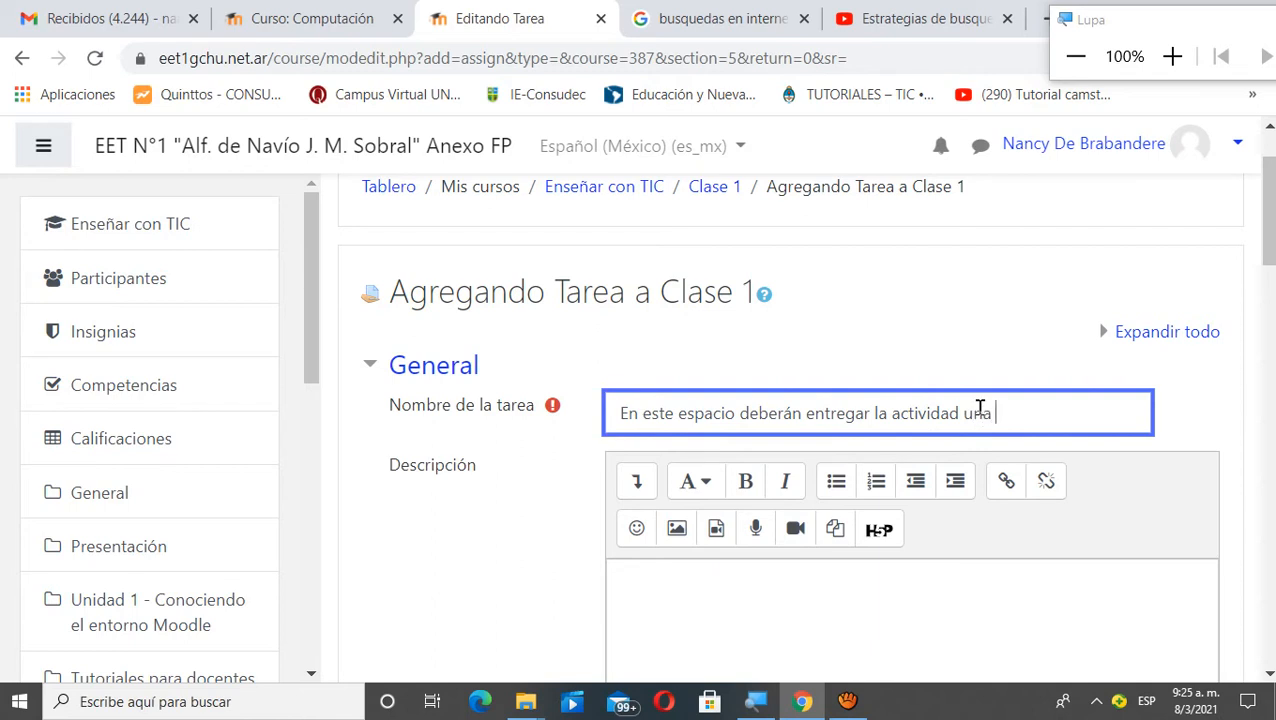
type("vez finalizada")
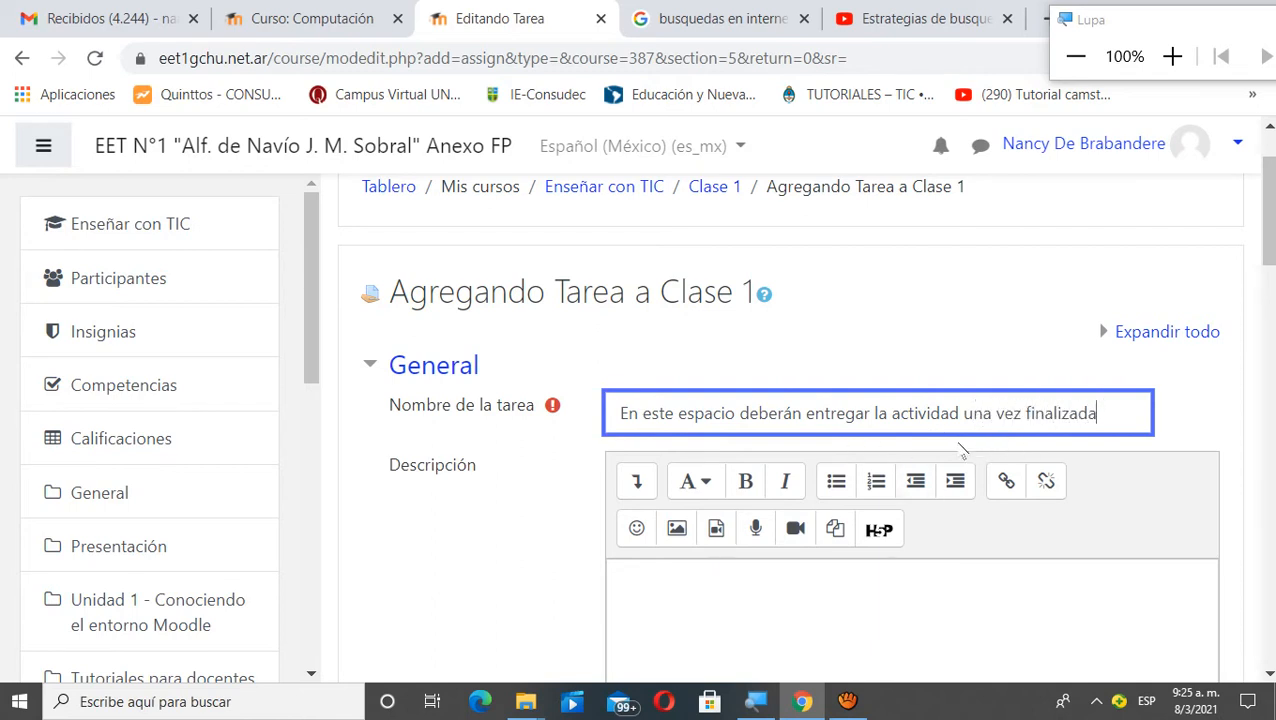
Move the whole sentence from the assignment's name into its description
left_click_drag(1106, 414, 608, 407)
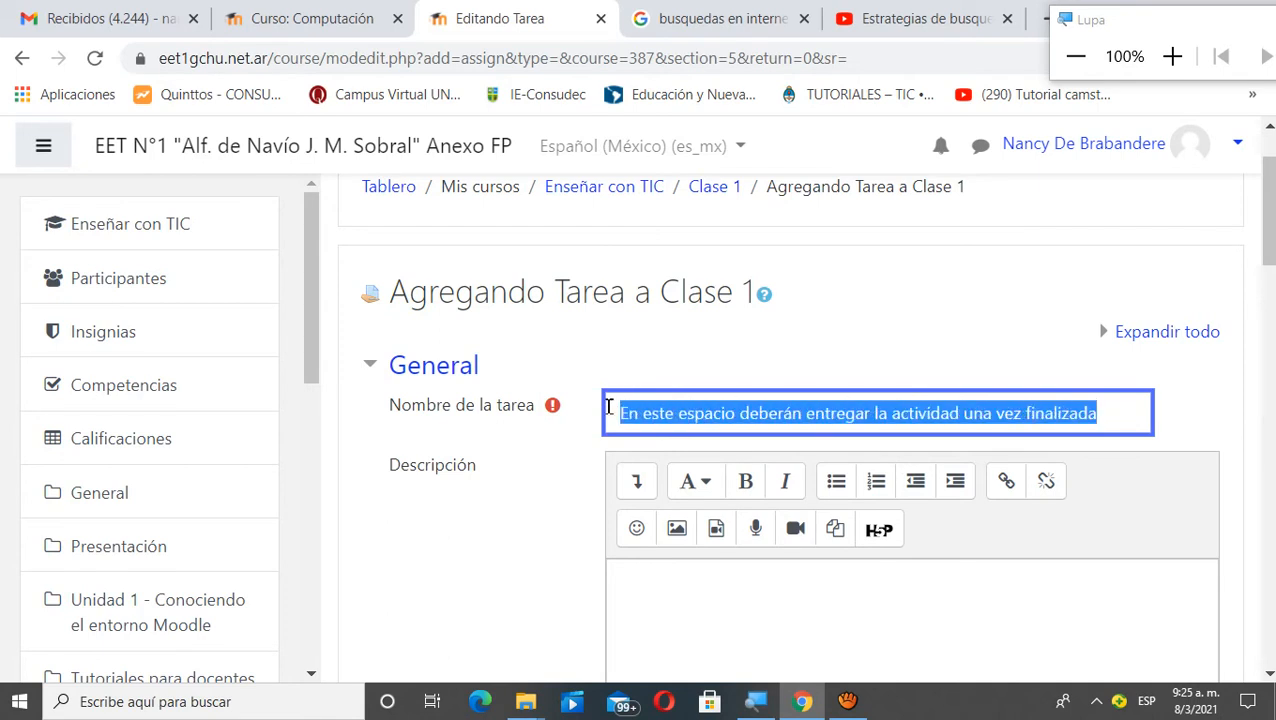
right_click(733, 413)
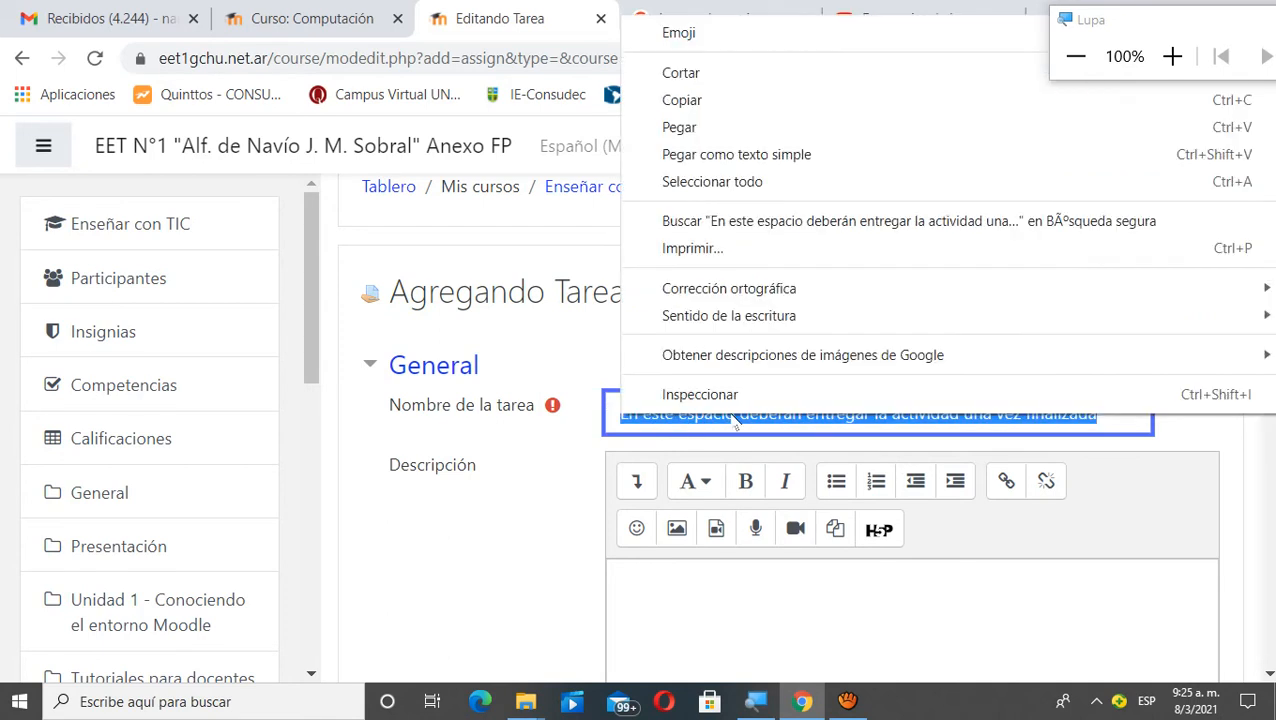
left_click(728, 73)
left_click(676, 606)
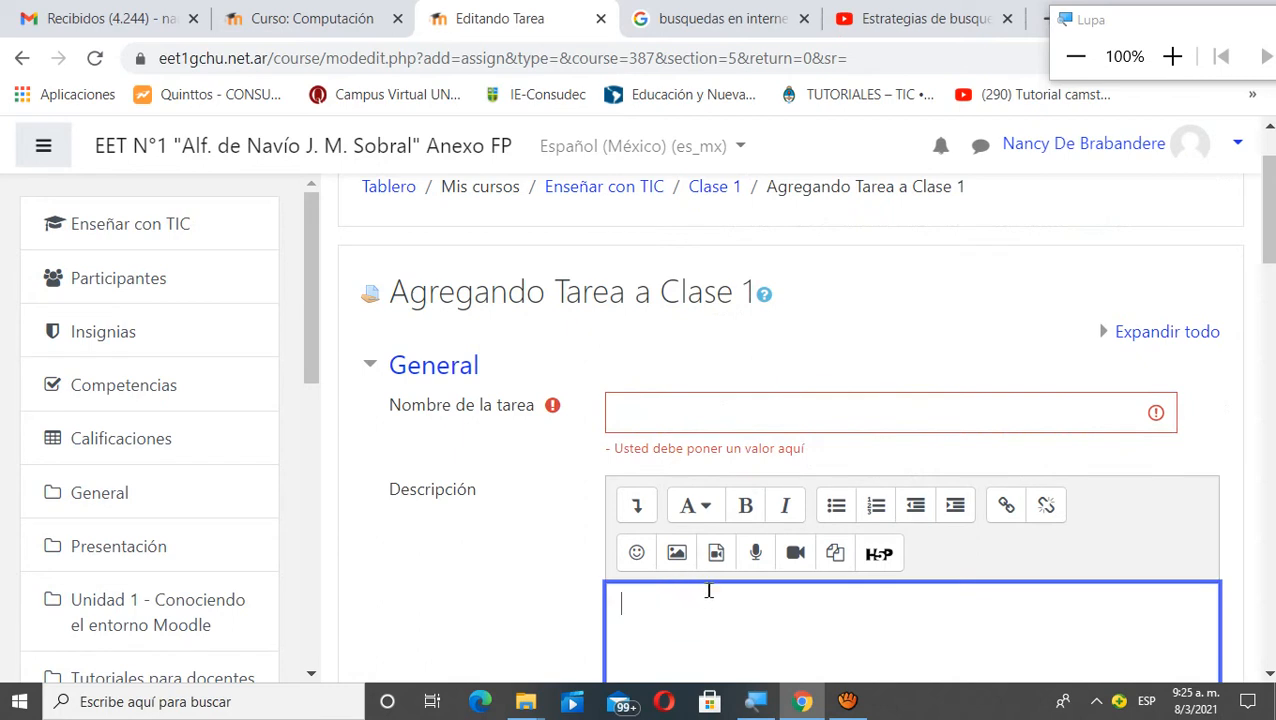
key("ctrl+v")
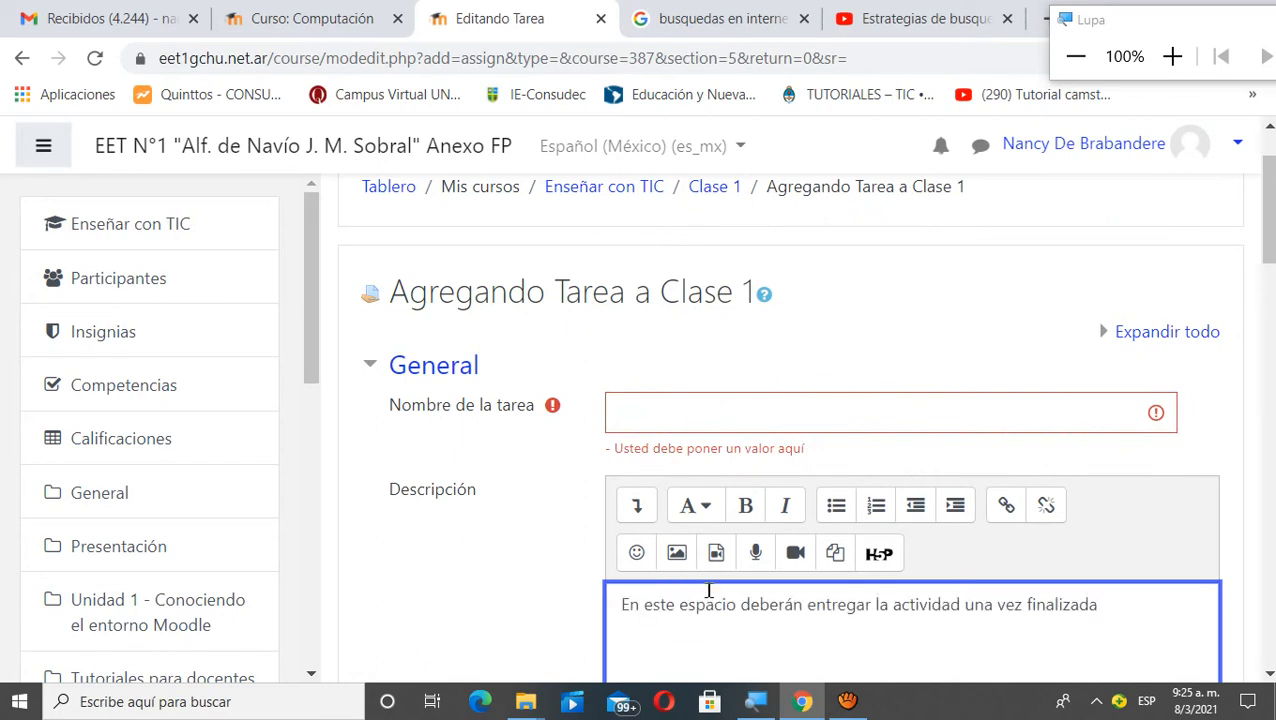
Name the assignment "Espacioo para presentar la actividad"
left_click(681, 410)
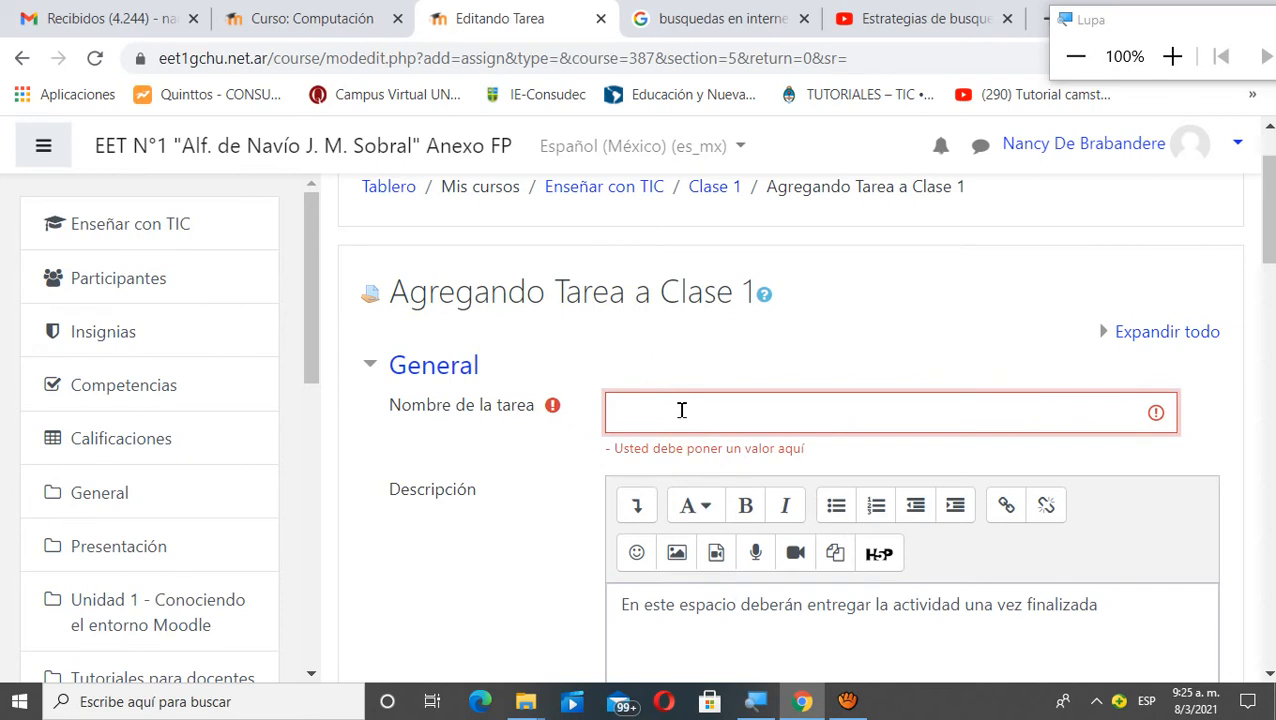
type("Espacioo para present")
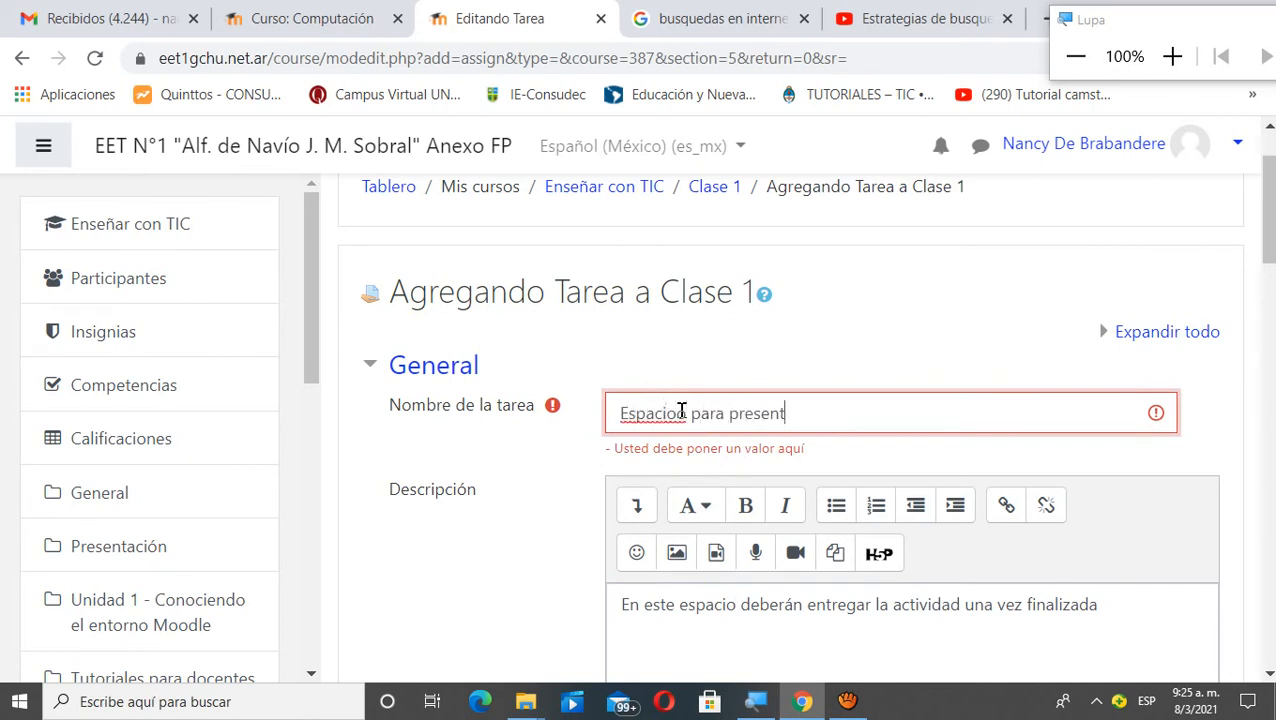
type("ar la actividad")
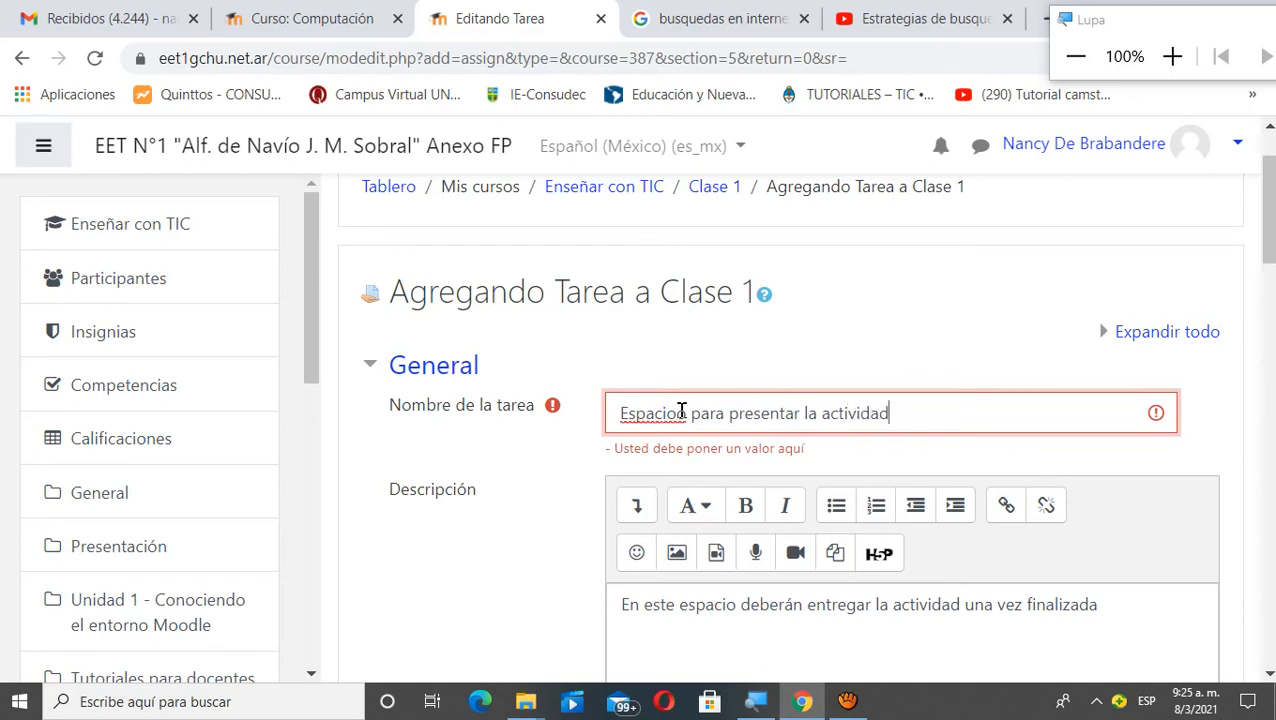
Correct the assignment's name to "Espacio para presentar la actividad" and enable showing its description on the course page
left_click(1172, 56)
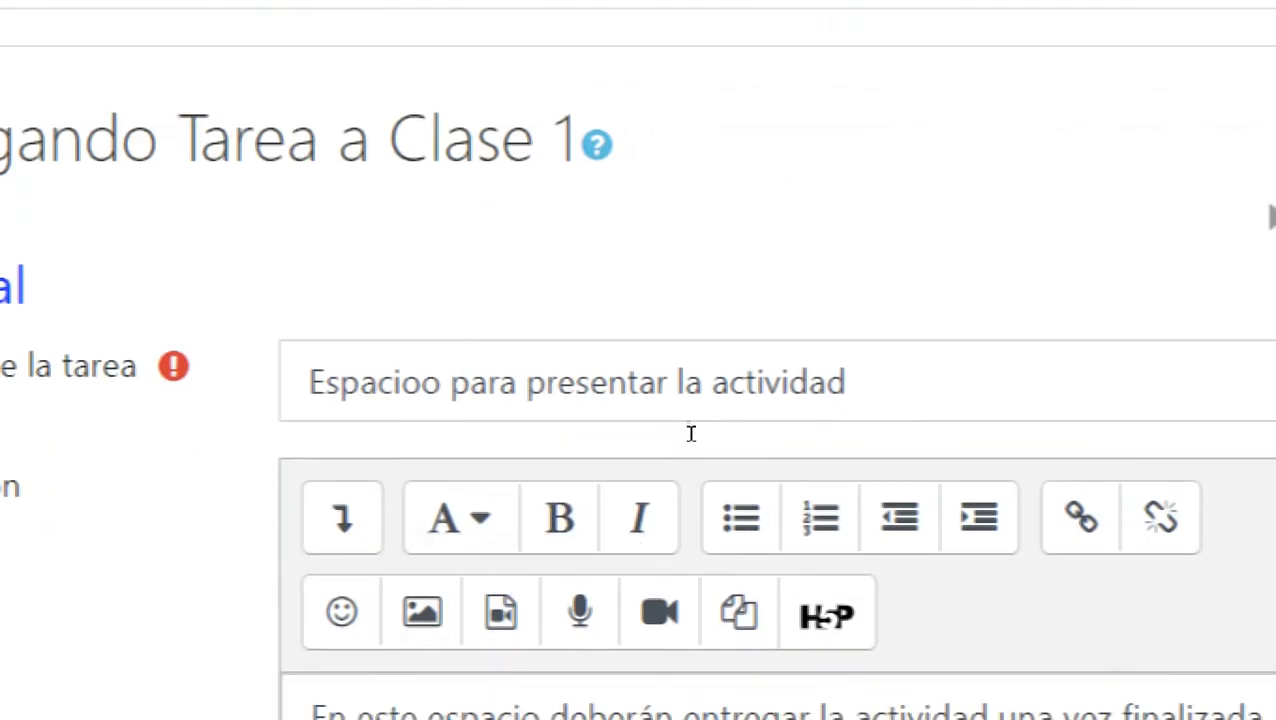
left_click(683, 416)
key("BackSpace")
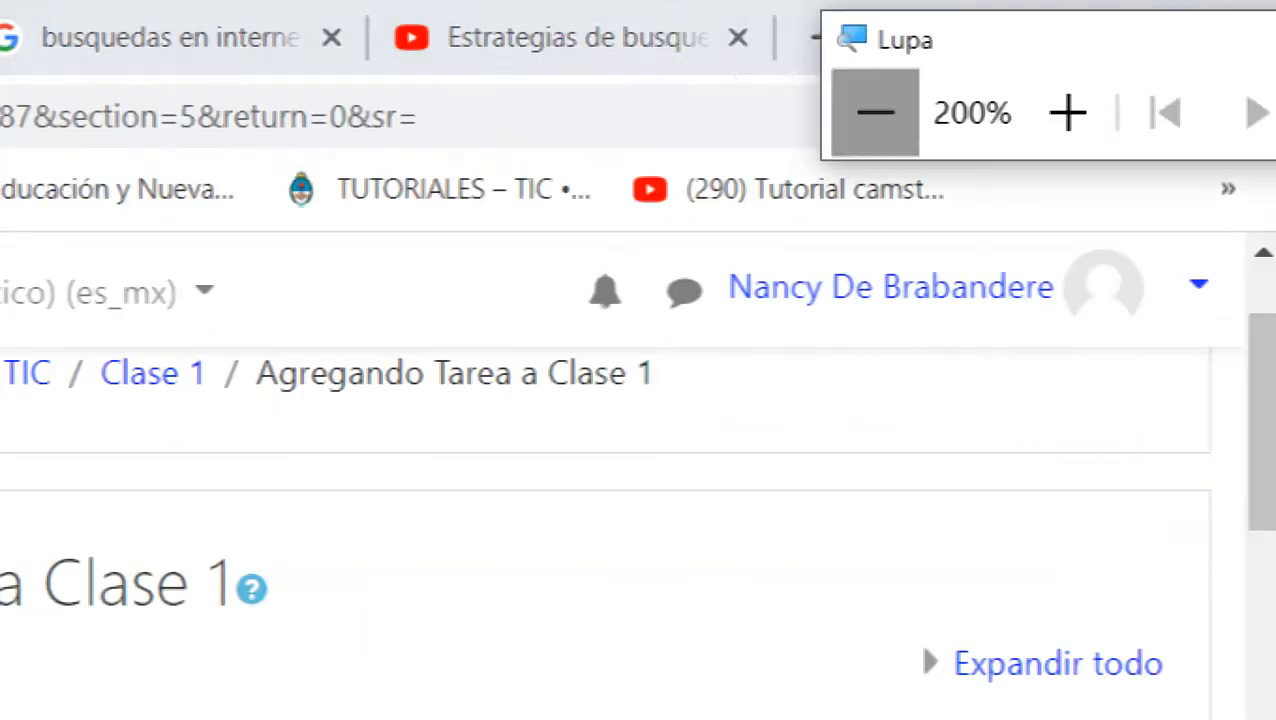
left_click(877, 114)
scroll(880, 590, "down", 4)
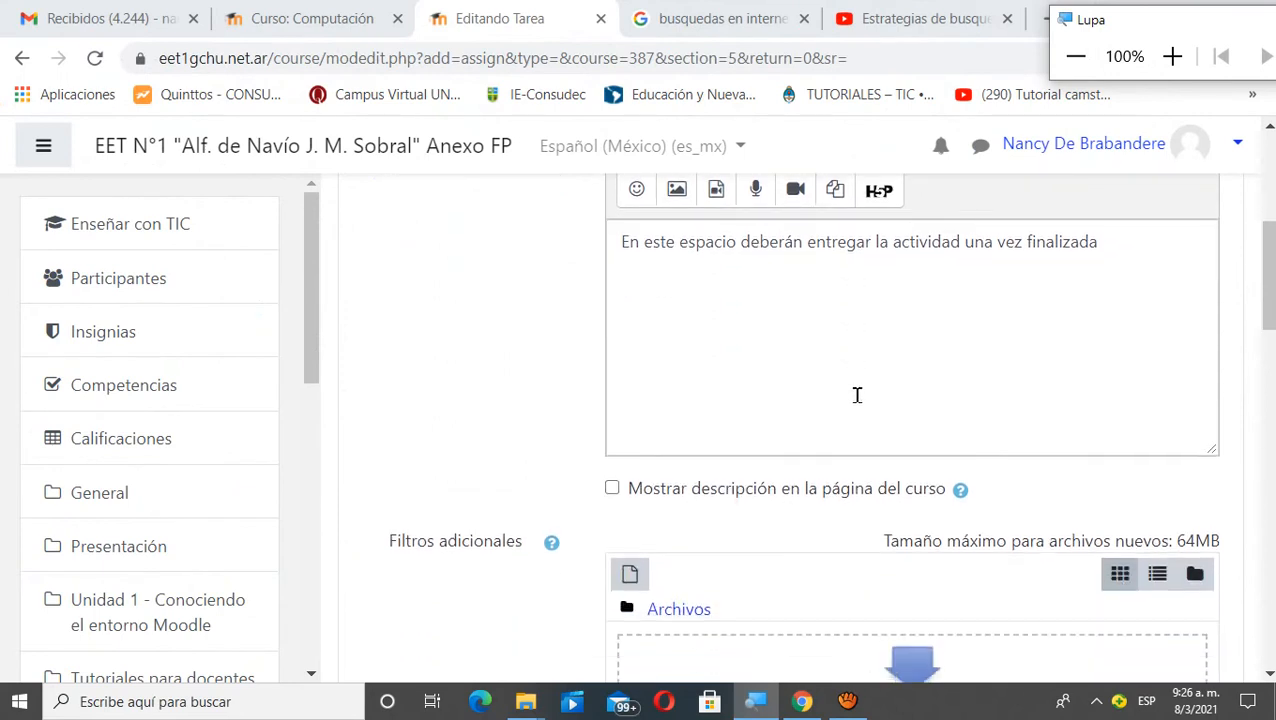
left_click(613, 489)
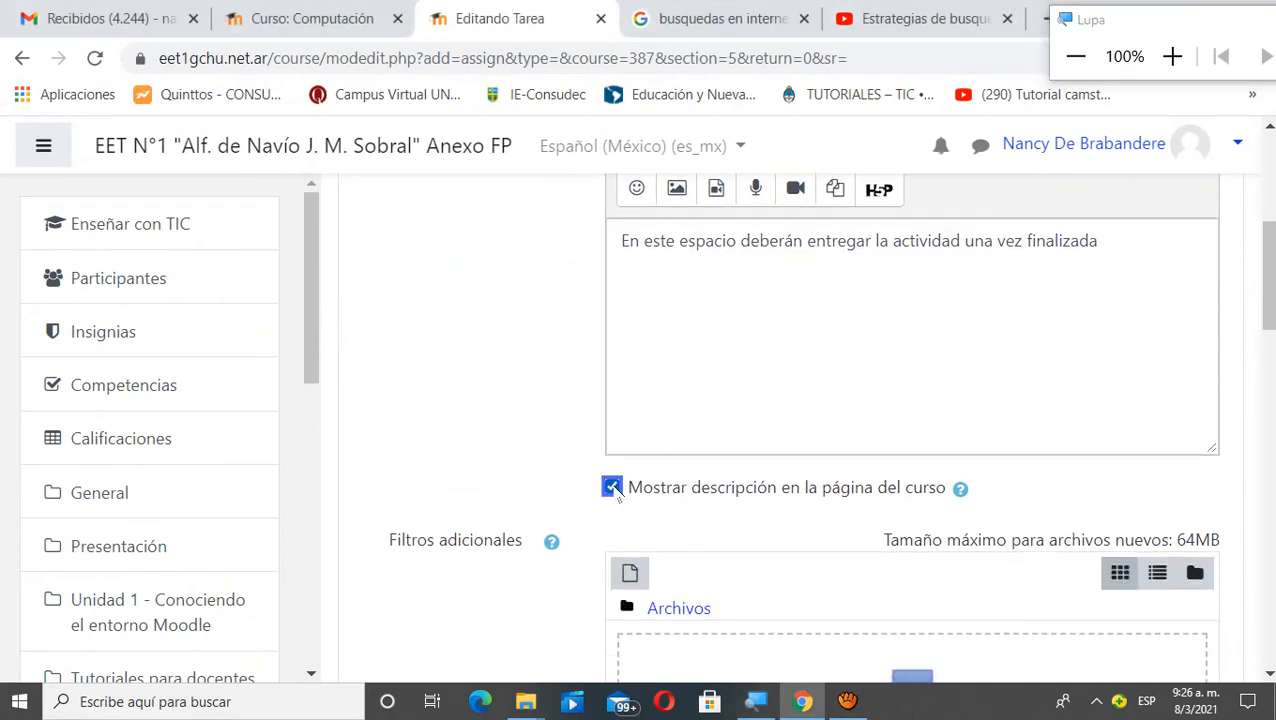
Examine the assignment's availability settings: submission start, due date, cut-off date and grading reminder
scroll(983, 355, "down", 1)
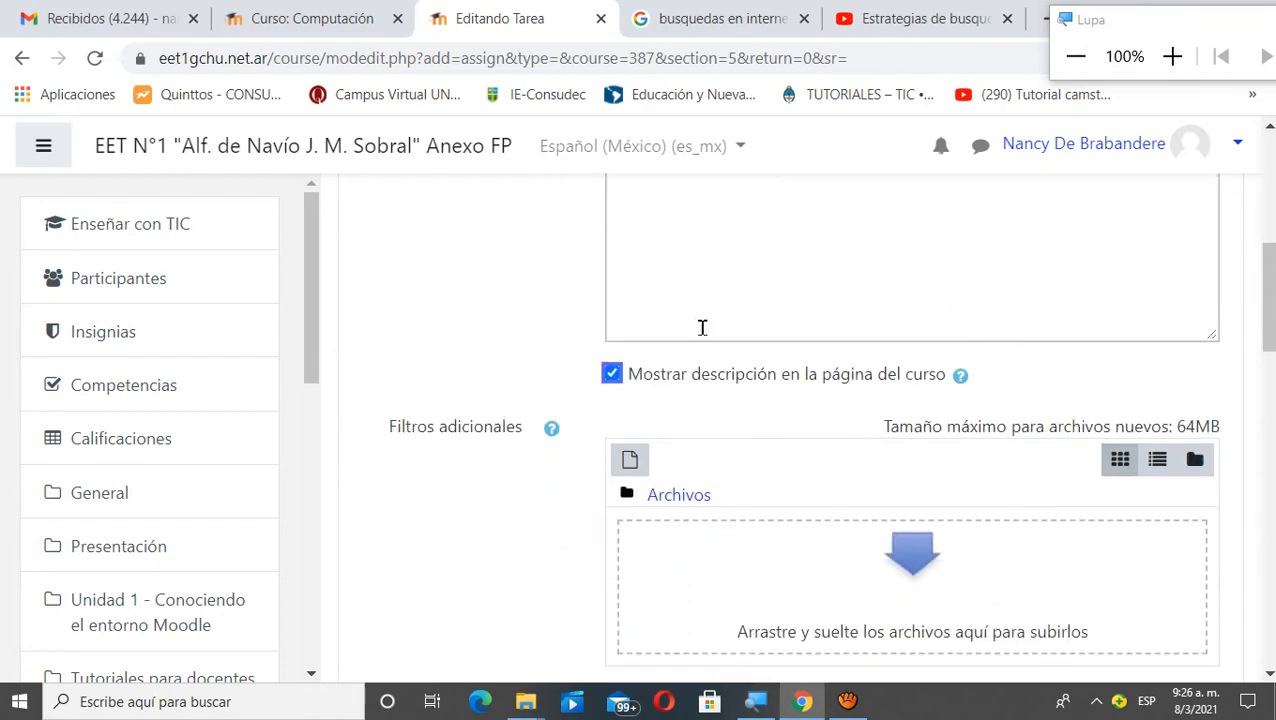
scroll(705, 330, "down", 4)
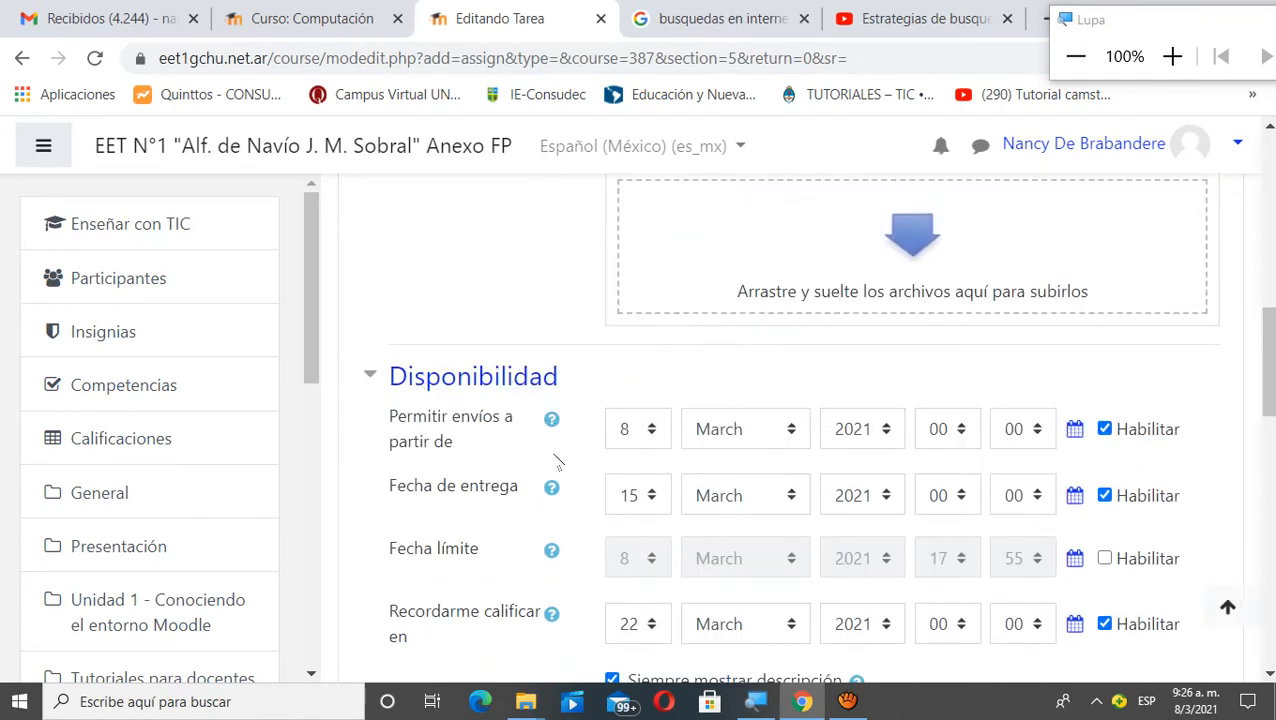
scroll(715, 423, "down", 1)
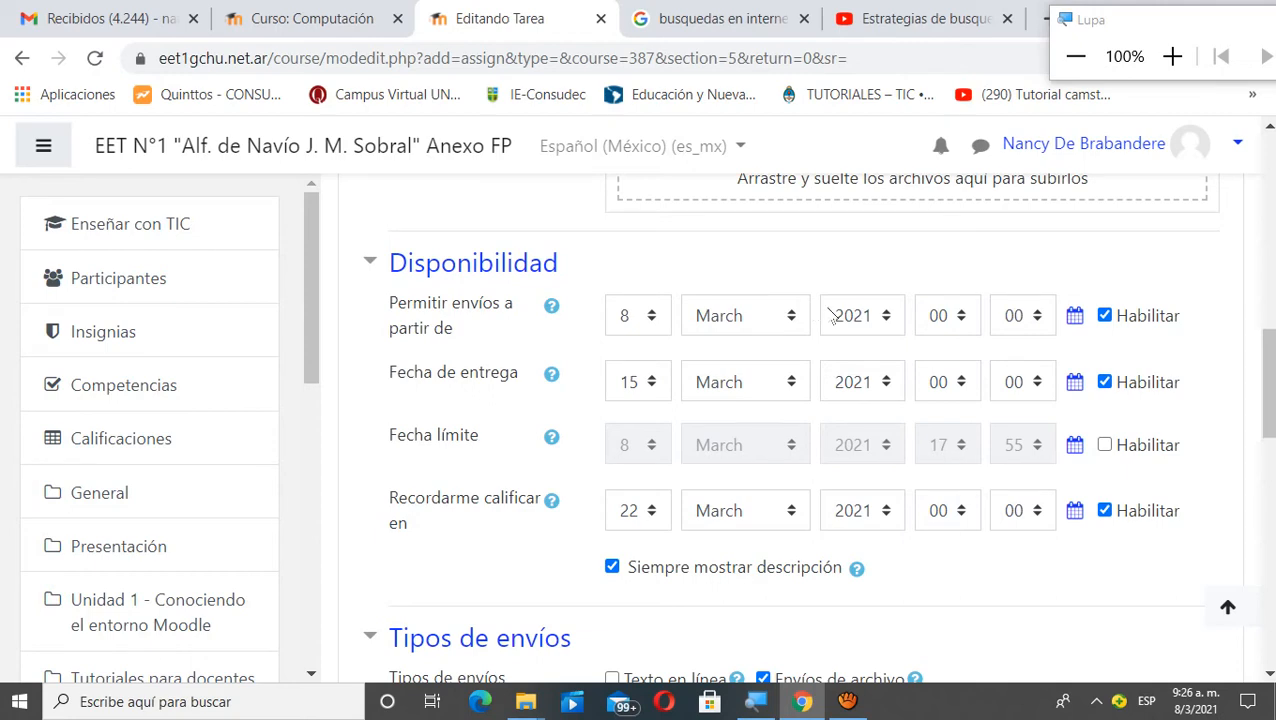
left_click(1172, 56)
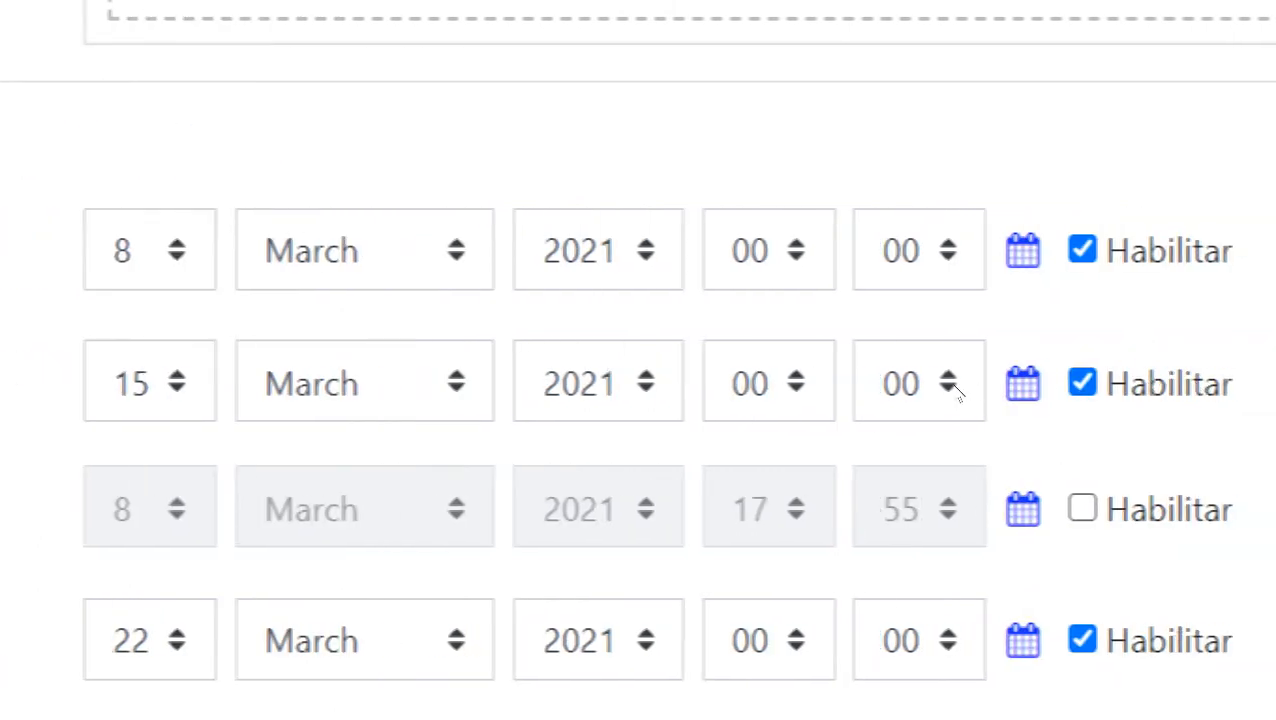
left_click(783, 384)
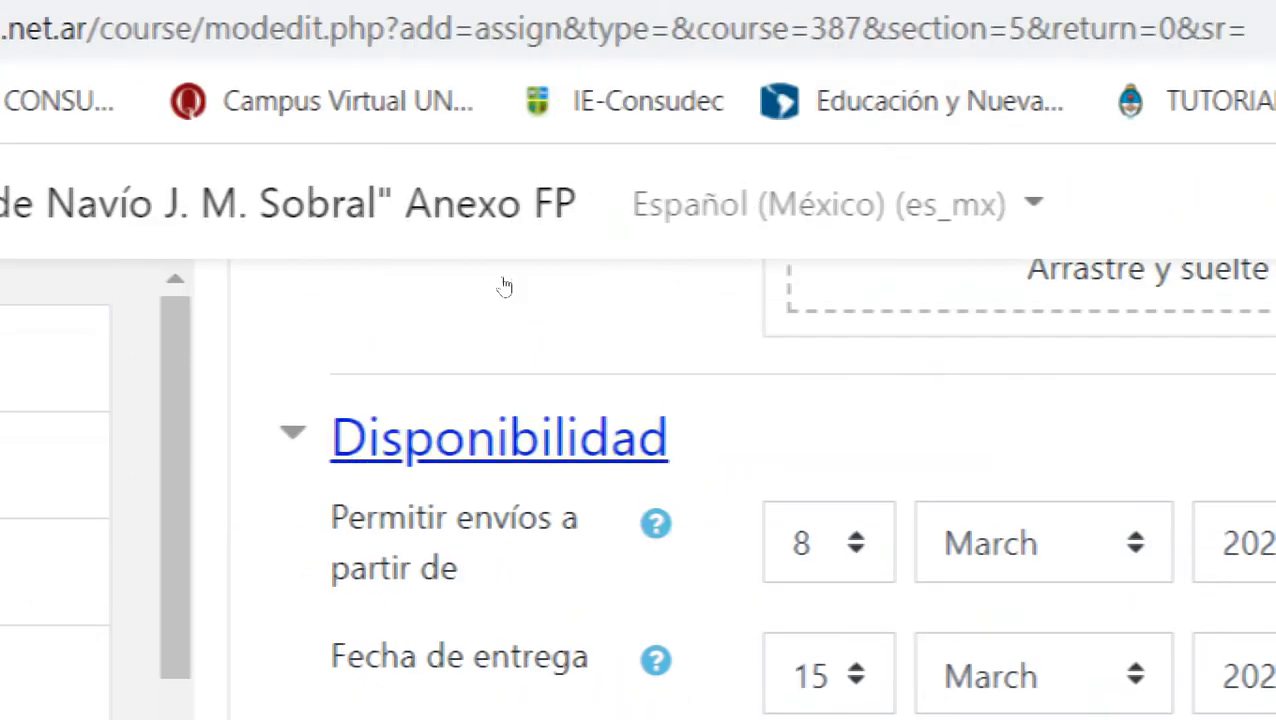
scroll(379, 353, "down", 2)
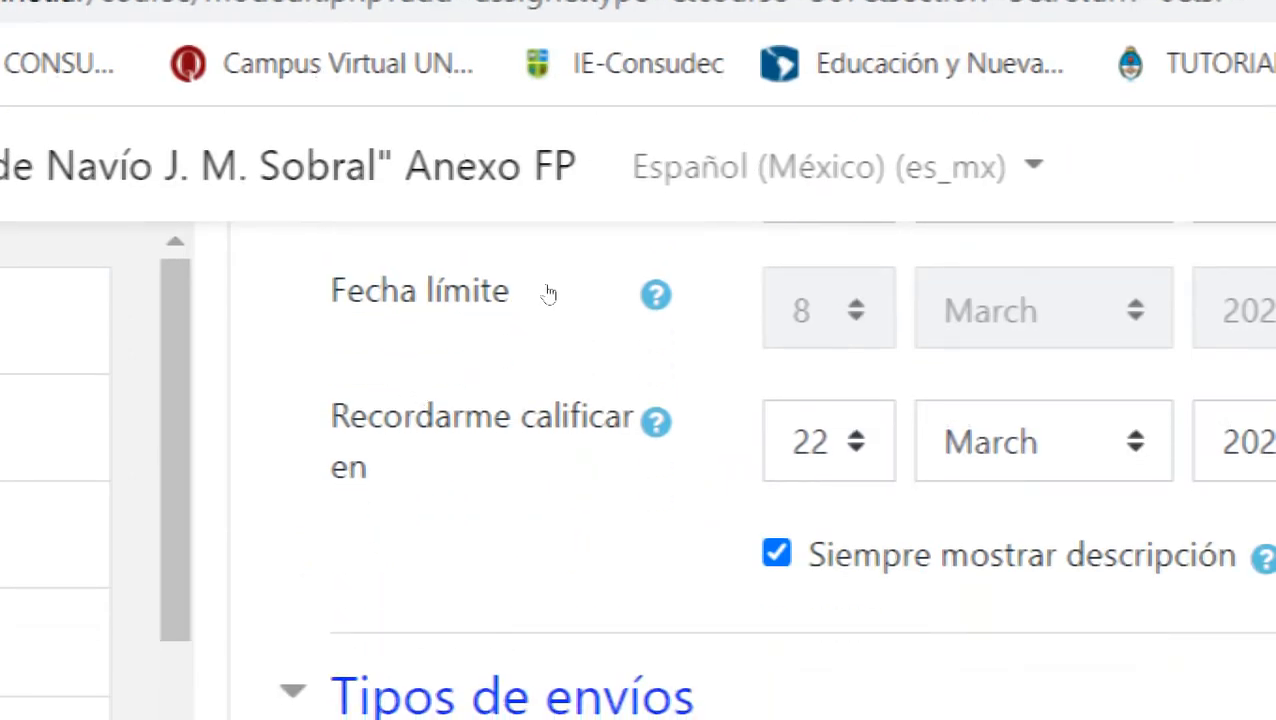
scroll(549, 332, "up", 2)
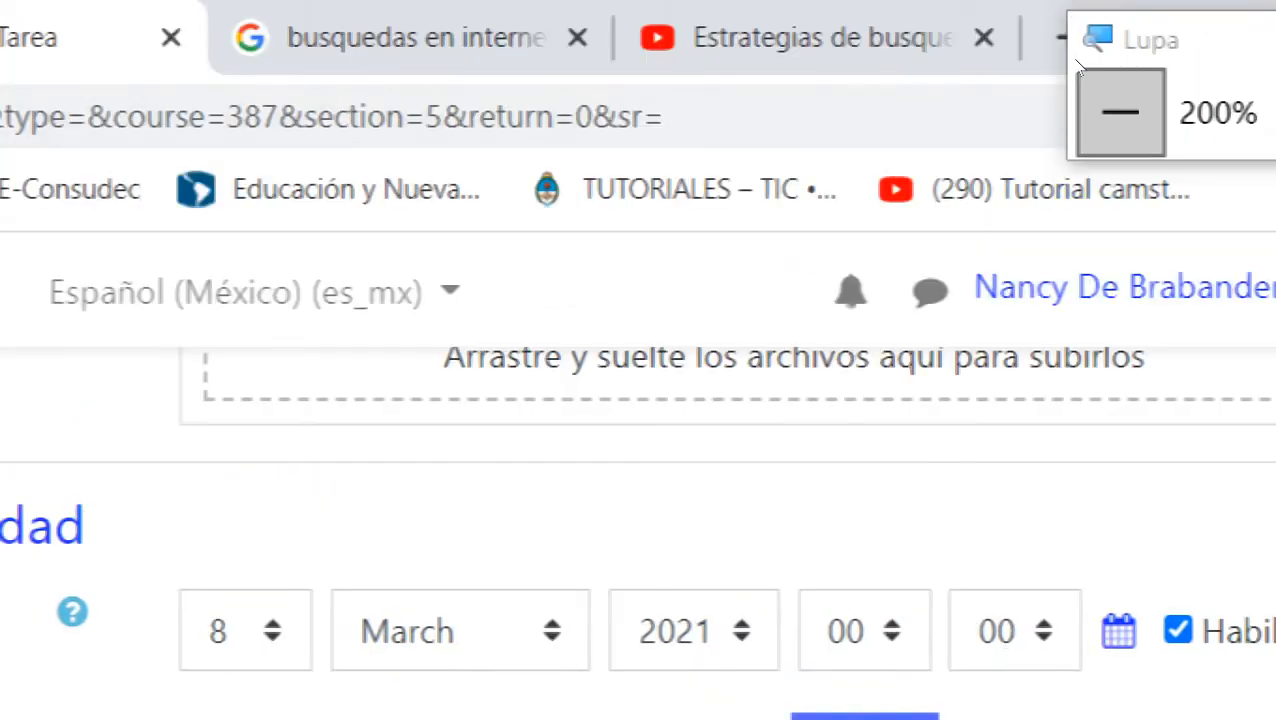
left_click(1122, 111)
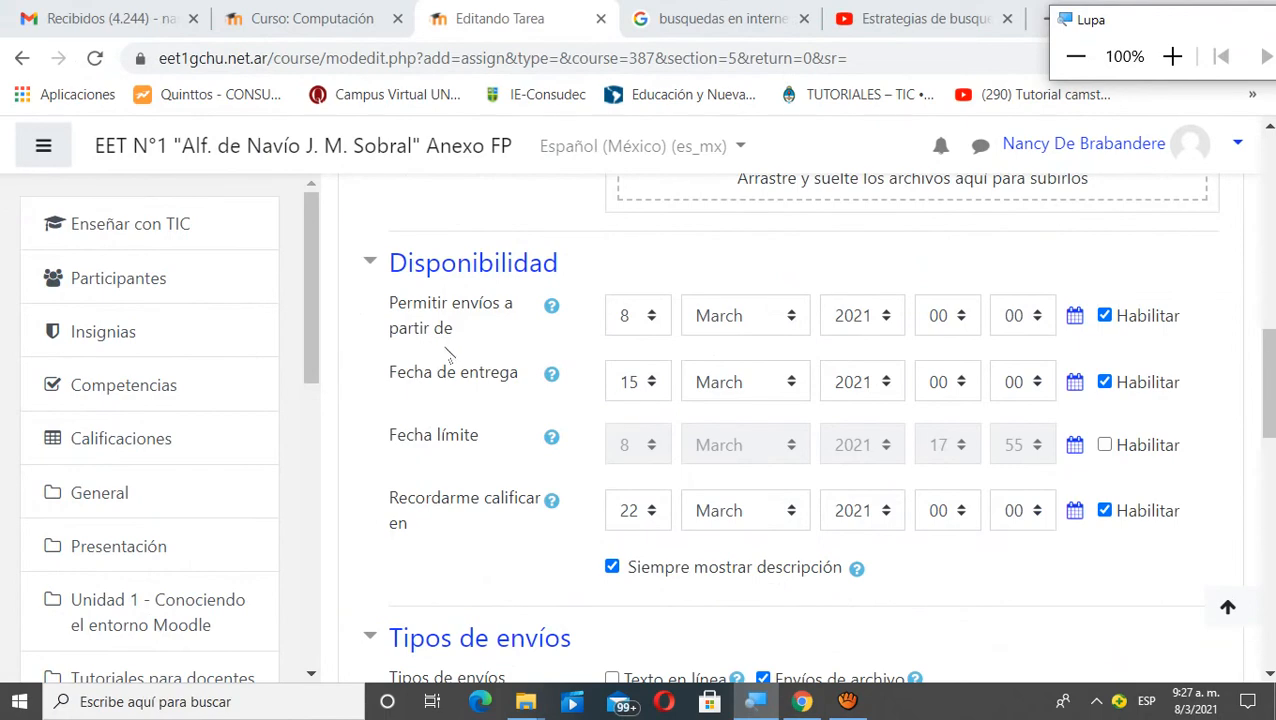
Look over the assignment's remaining settings sections and expand the feedback types to examine their options
scroll(455, 352, "down", 1)
scroll(640, 335, "down", 8)
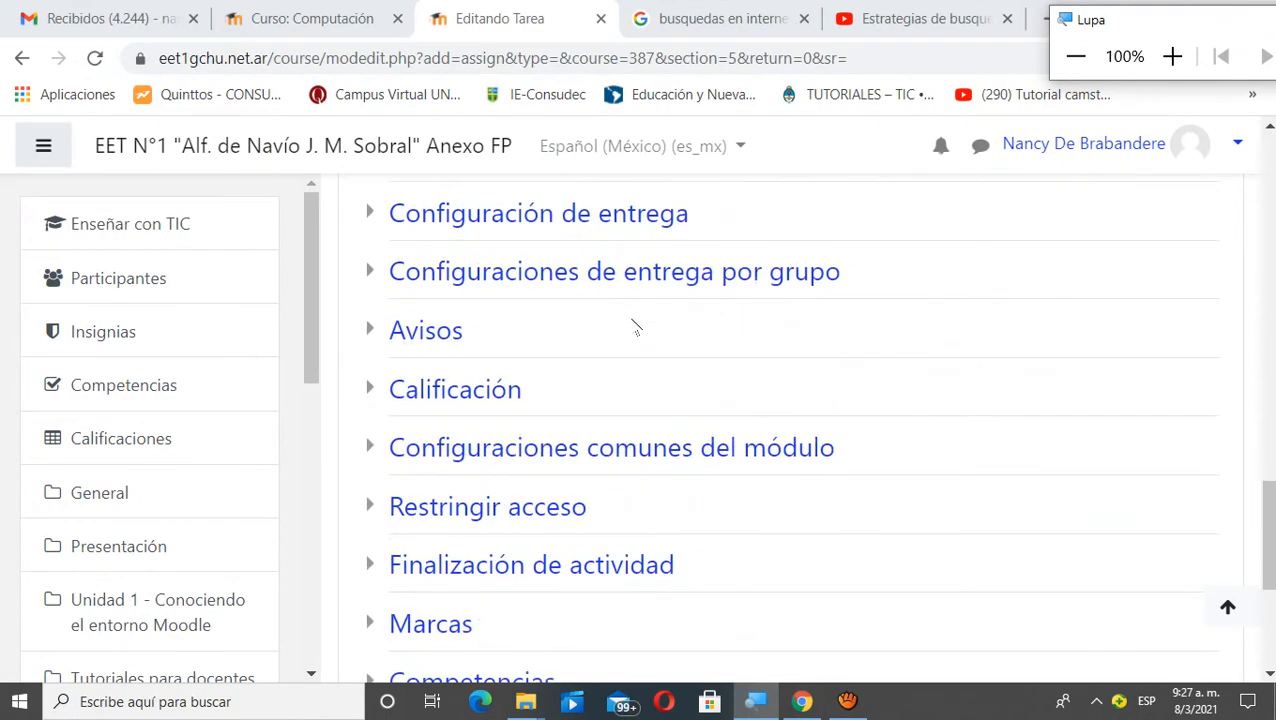
scroll(645, 345, "down", 1)
scroll(646, 399, "up", 4)
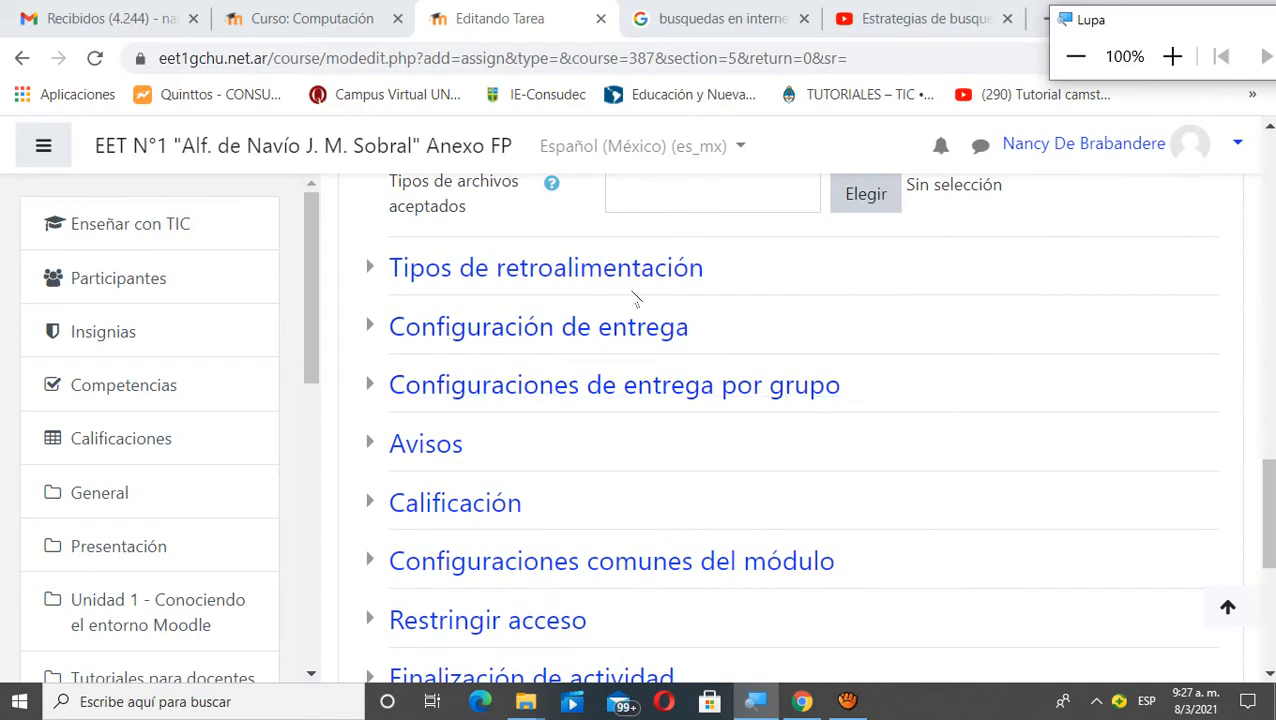
left_click(609, 279)
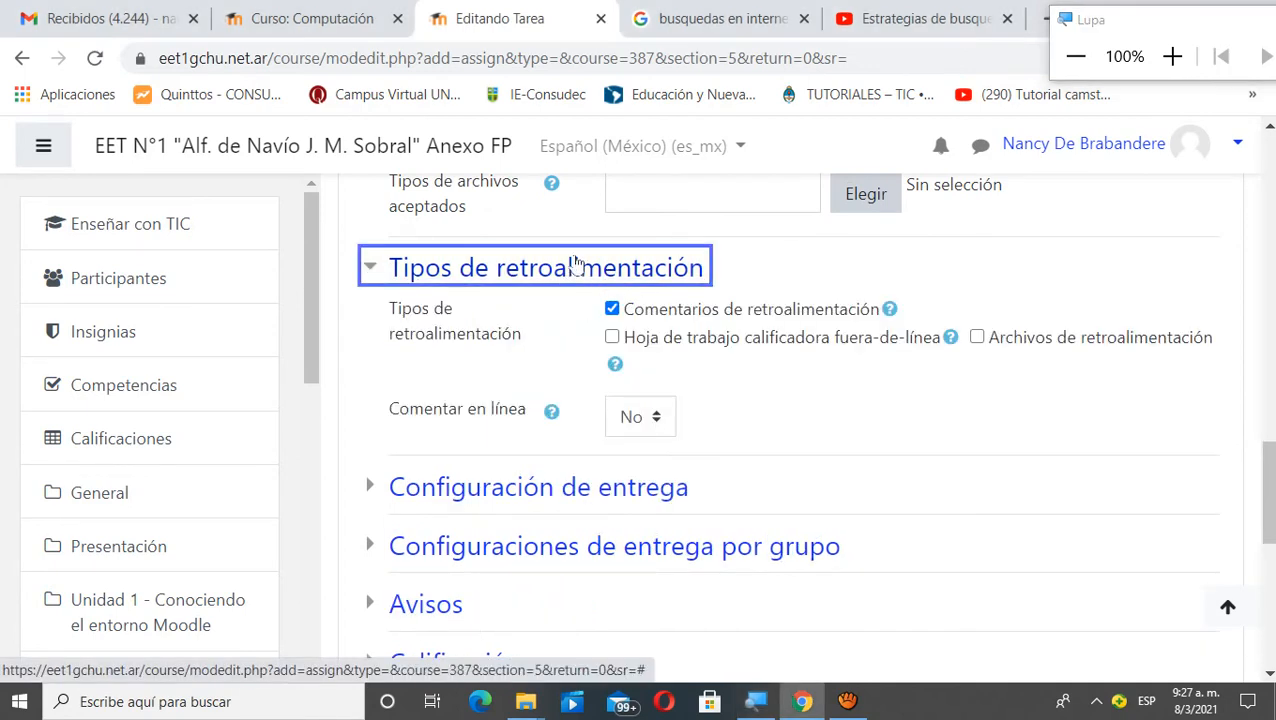
left_click(1172, 57)
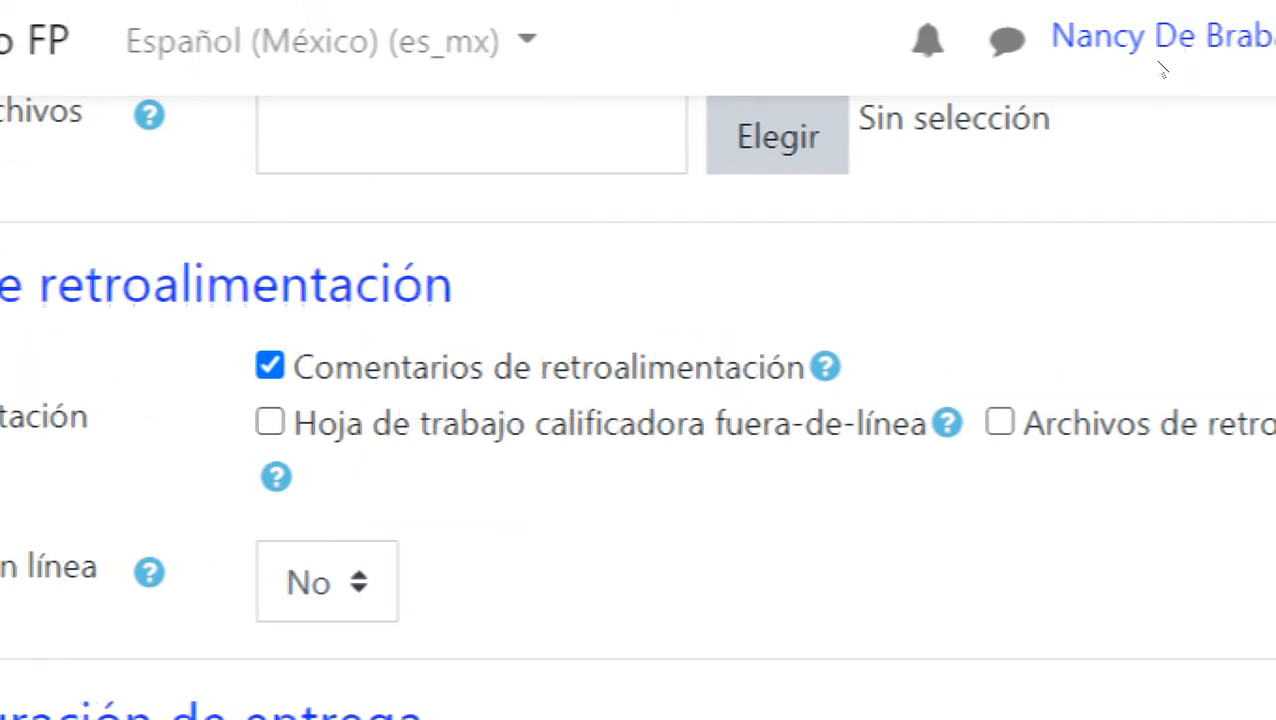
left_click(917, 113)
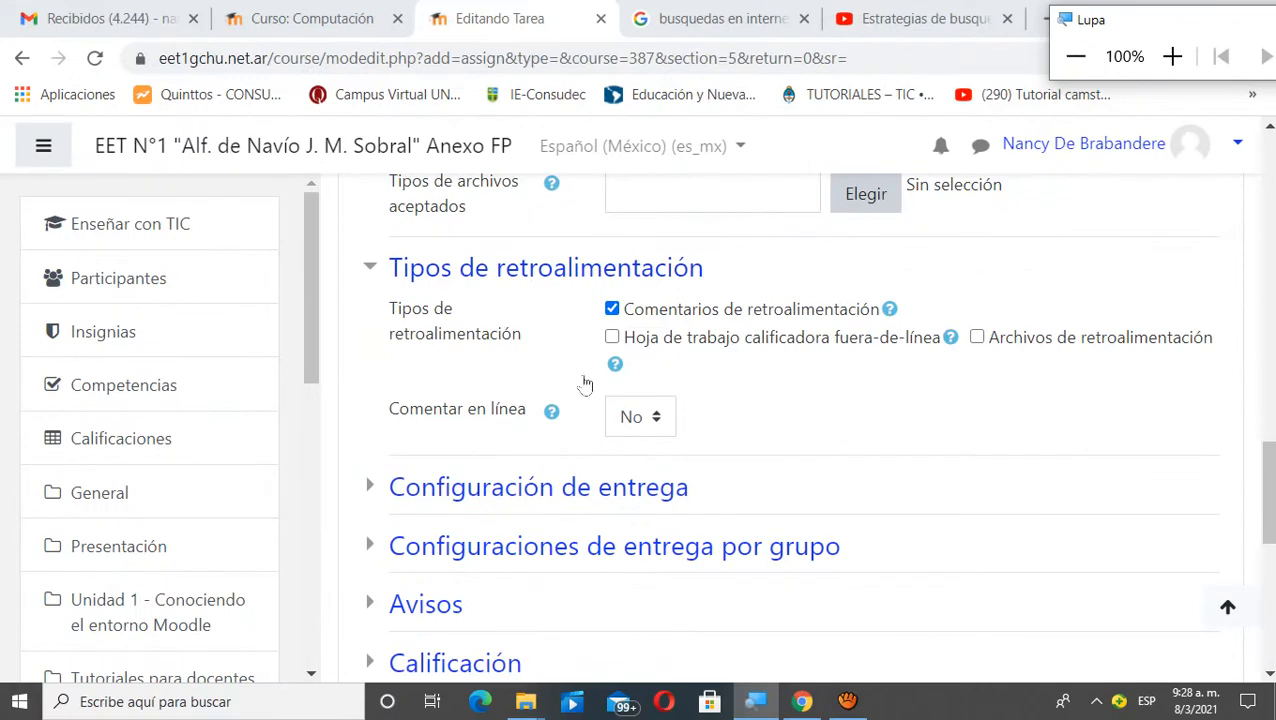
Save the assignment, return to the course and check its entry in the Clase 1 section
scroll(817, 447, "down", 5)
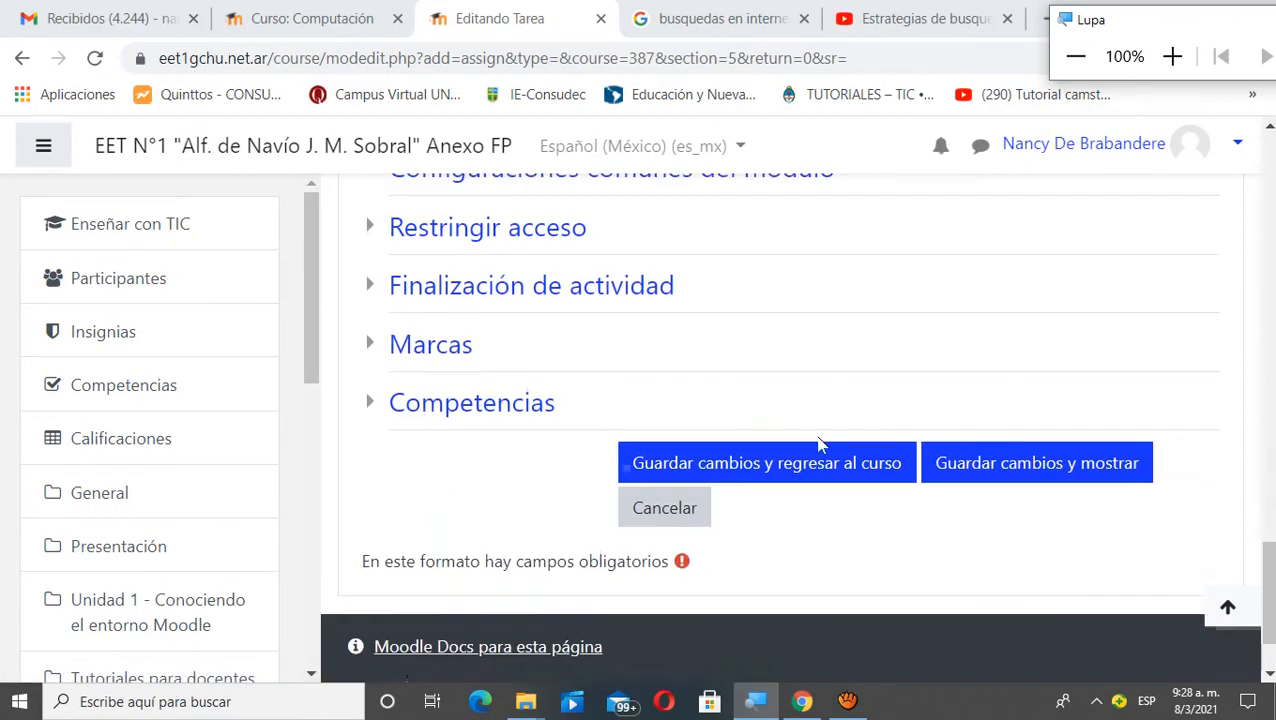
left_click(783, 456)
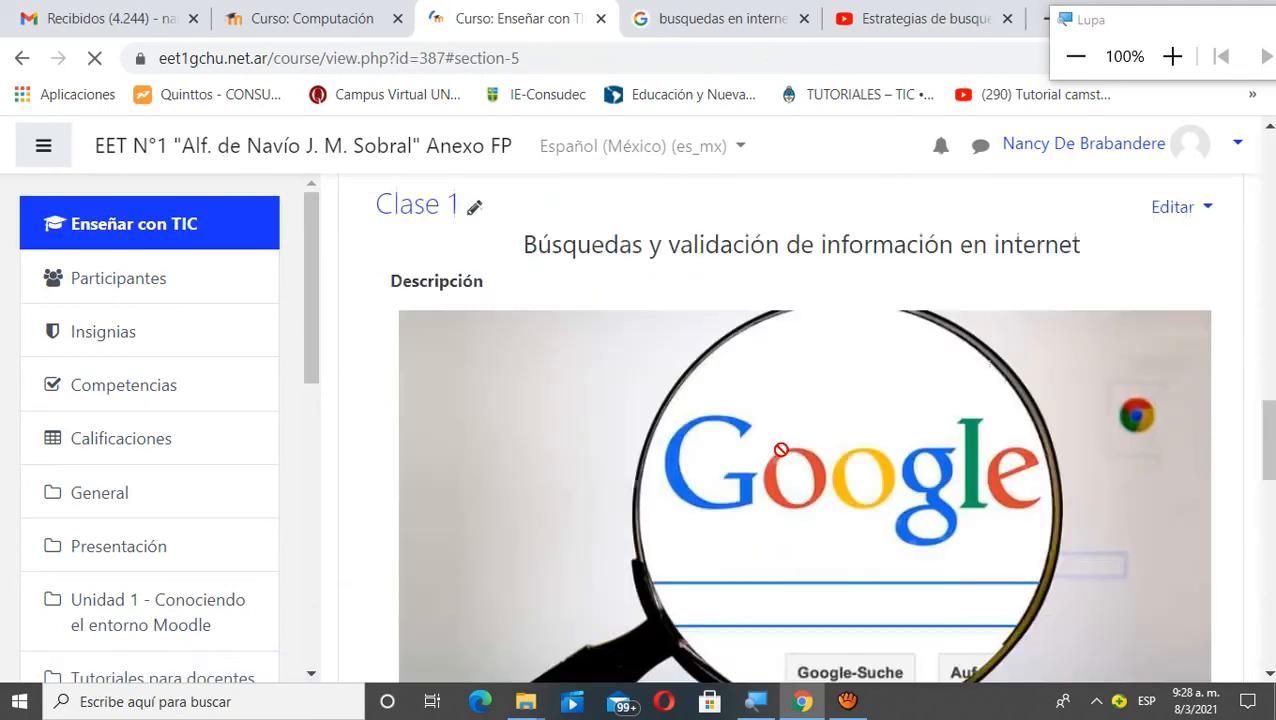
scroll(581, 390, "down", 10)
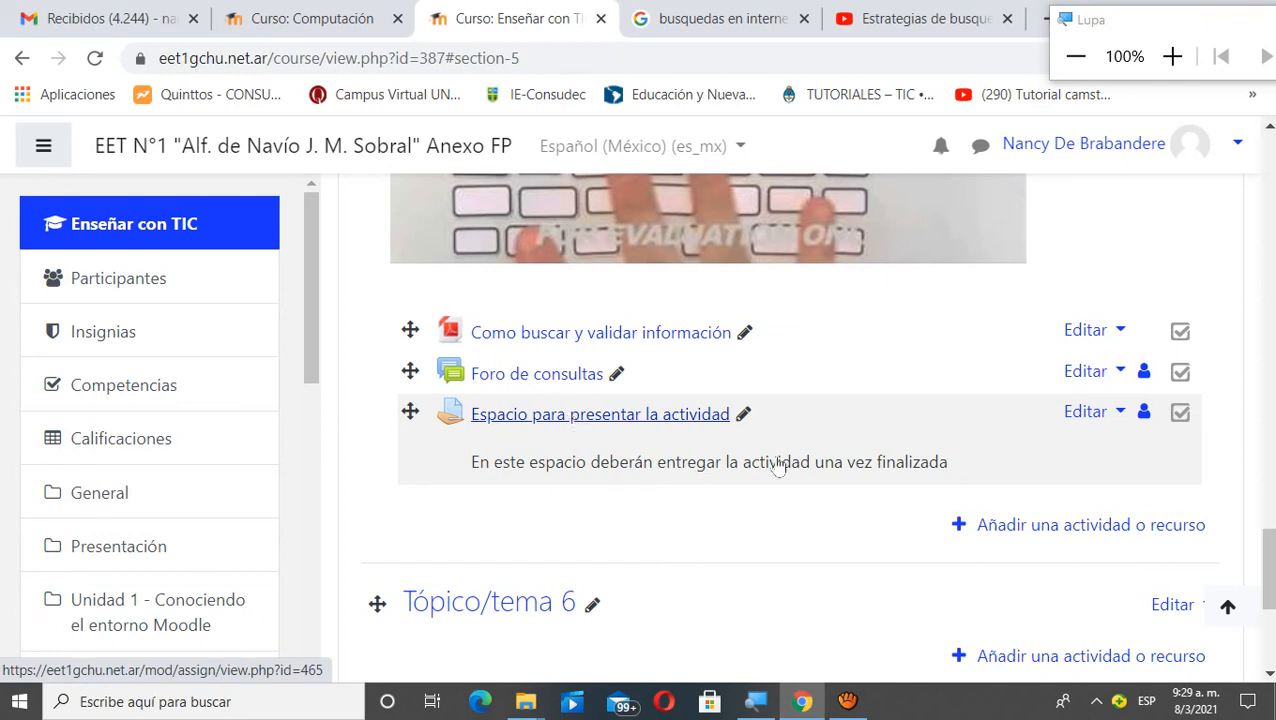
Start adding a file resource to the Clase 1 section and name it "Actividad"
left_click(1094, 535)
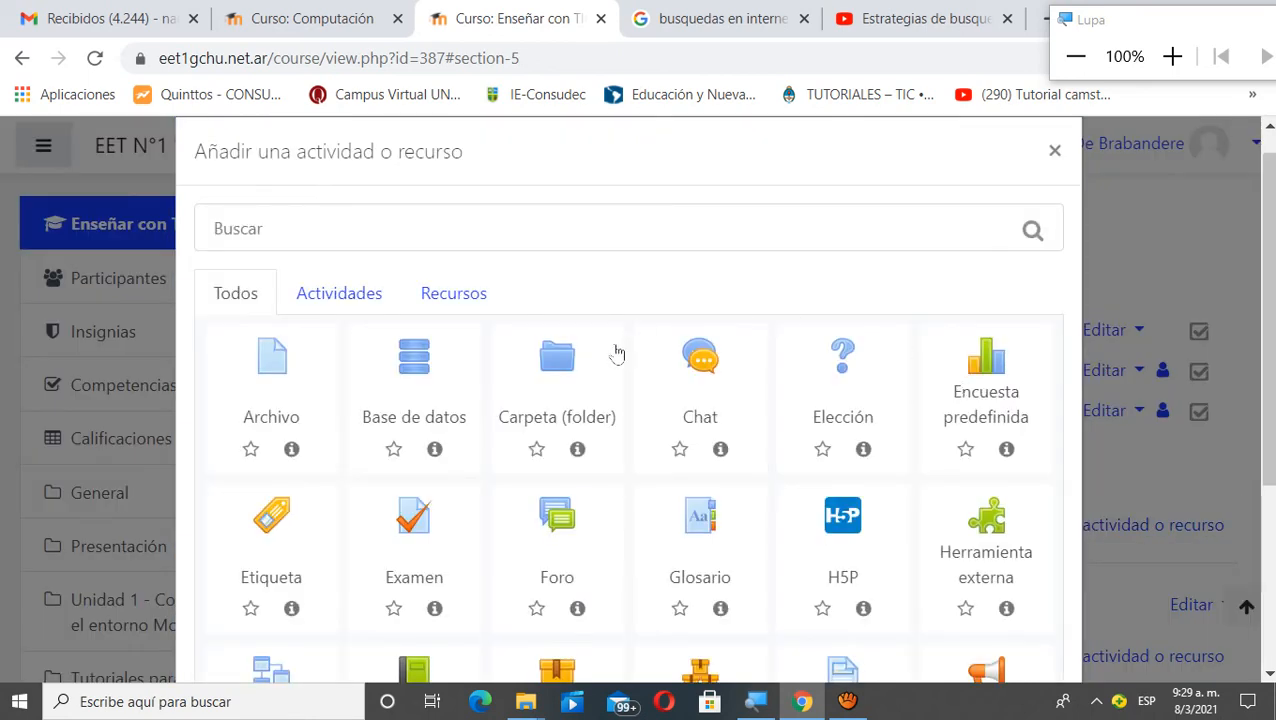
left_click(462, 298)
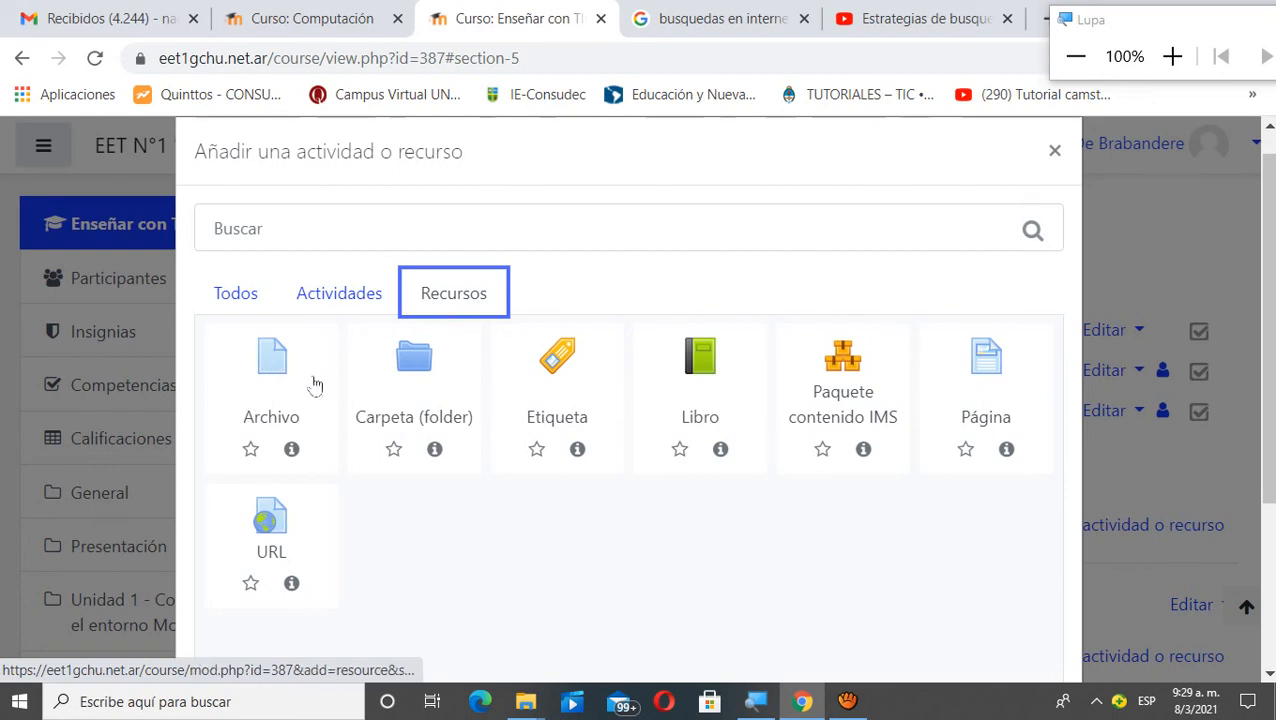
left_click(283, 383)
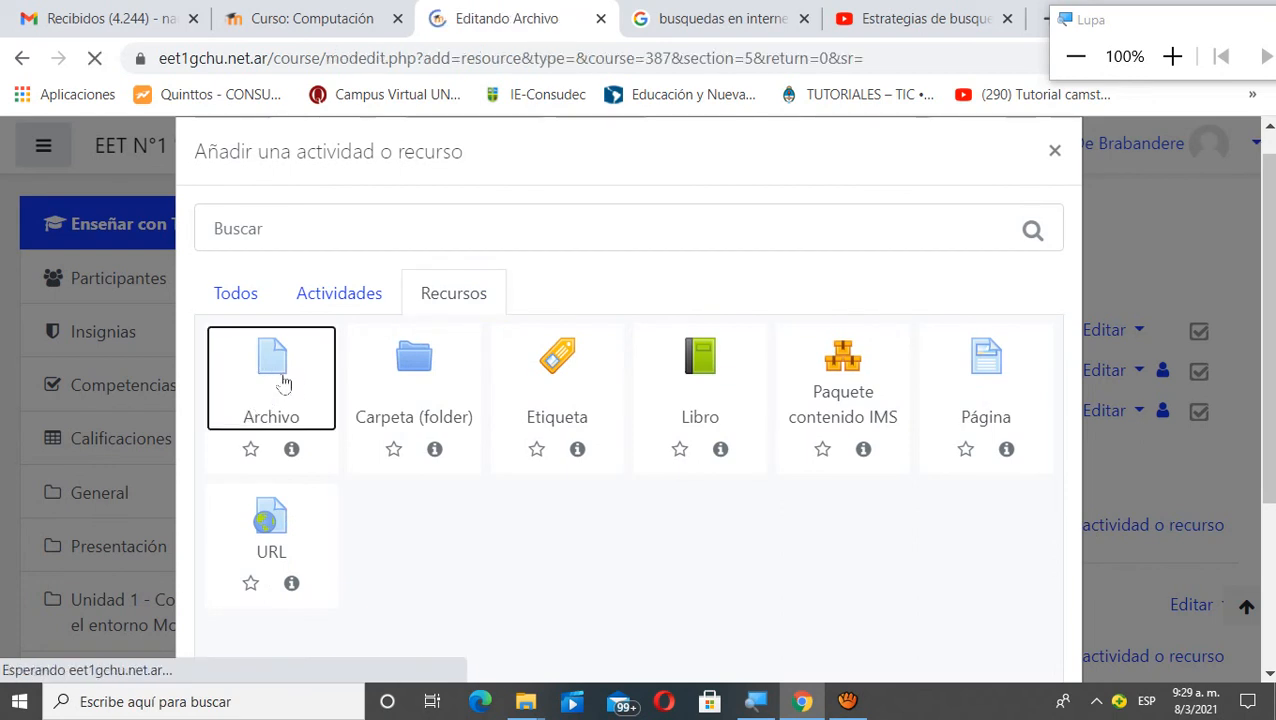
scroll(780, 421, "down", 2)
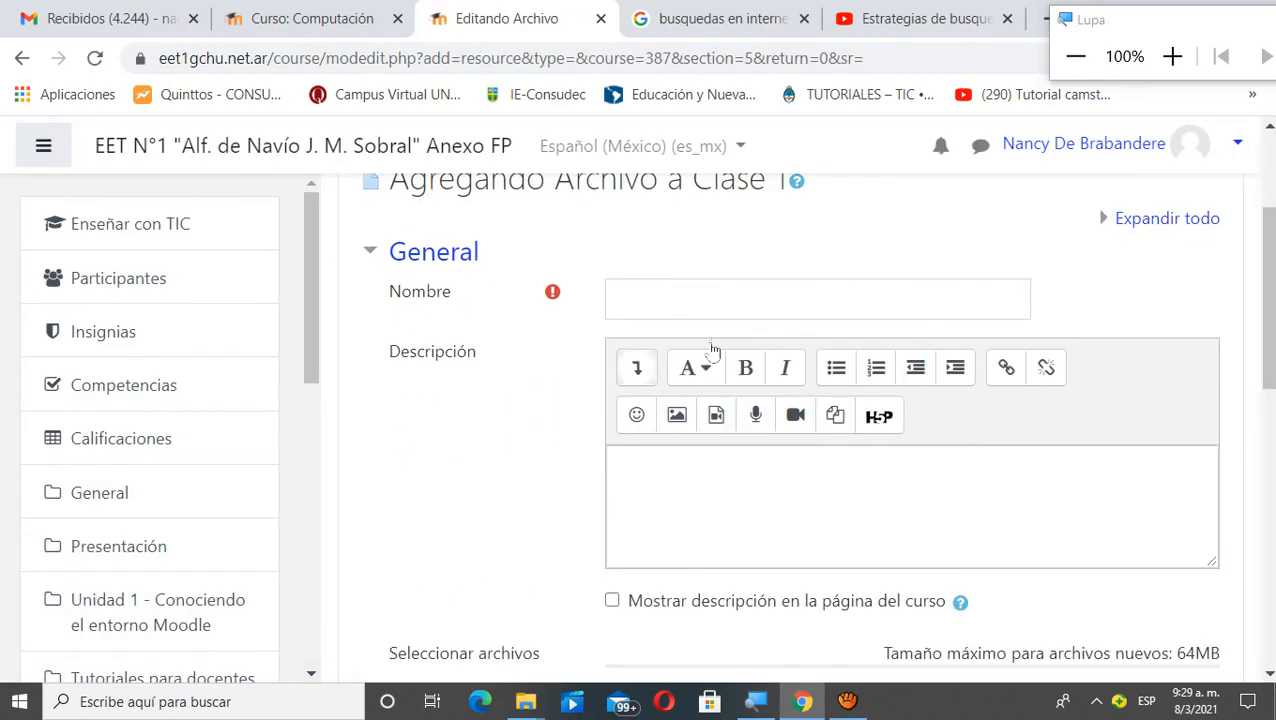
left_click(672, 297)
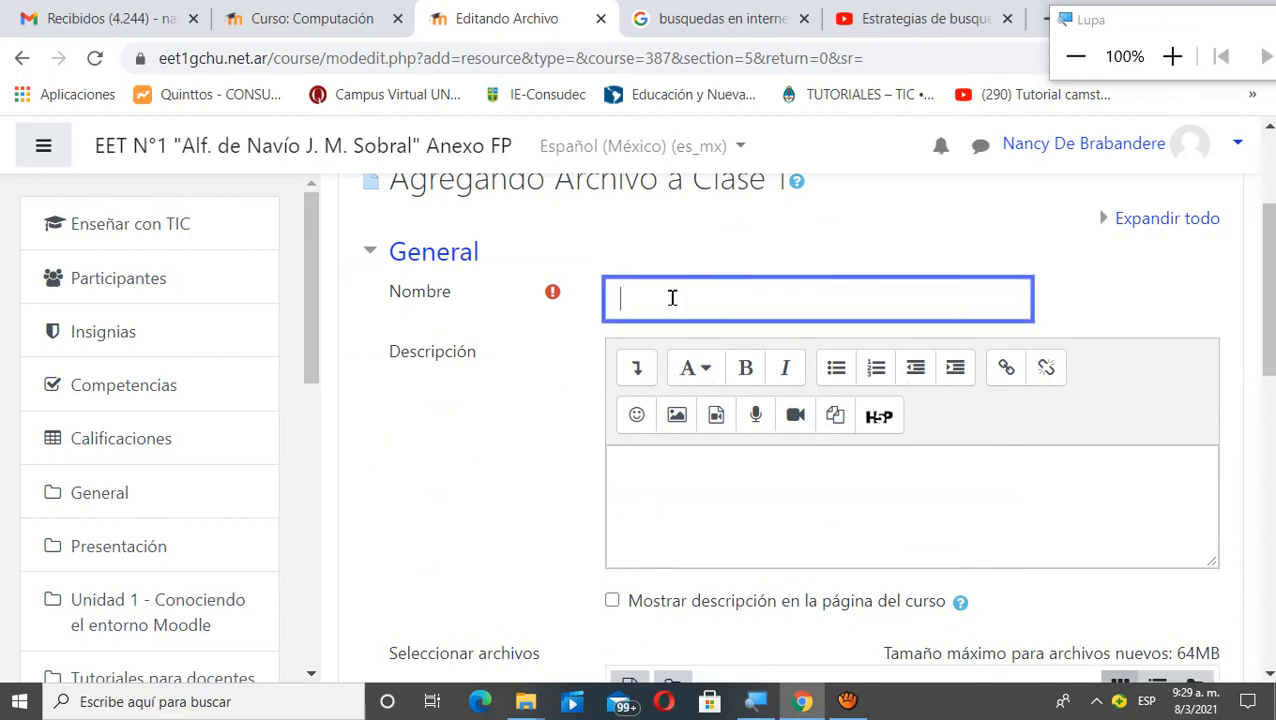
type("Actividad")
left_click(679, 490)
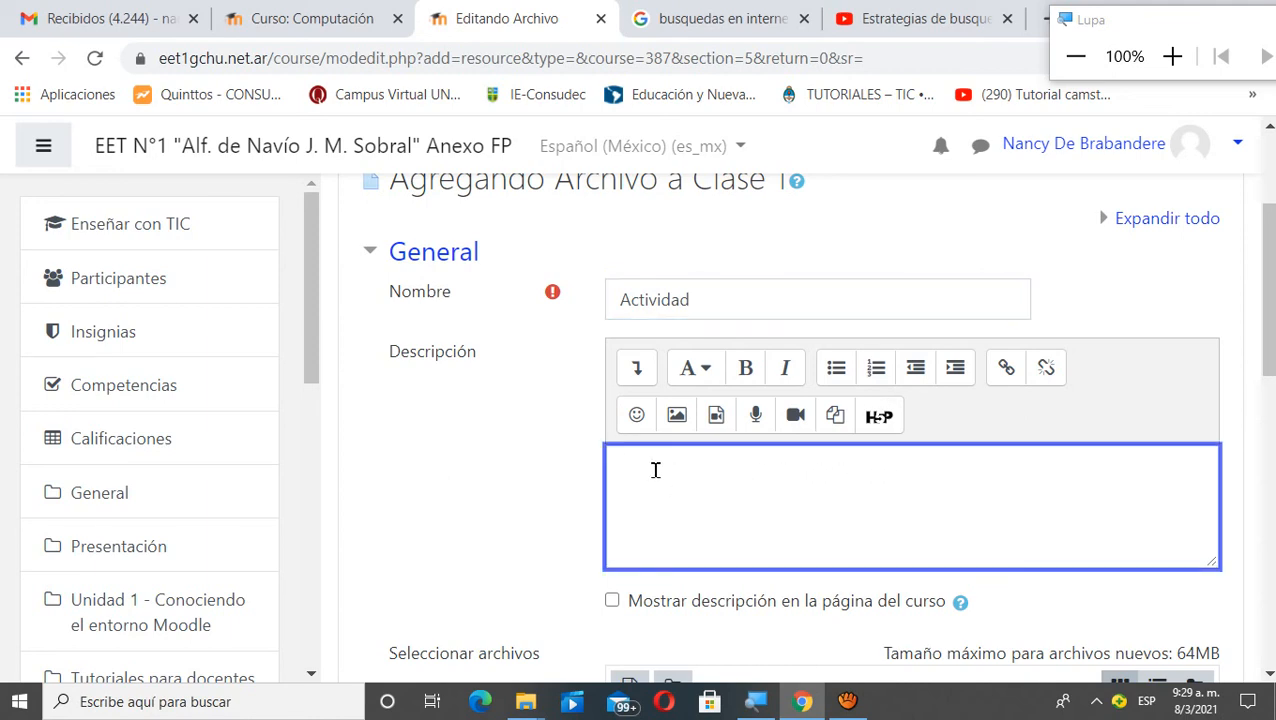
Upload the Word document "Web_Navegadores y buscadores" from the computer as the resource's file
scroll(669, 447, "down", 1)
scroll(784, 410, "down", 2)
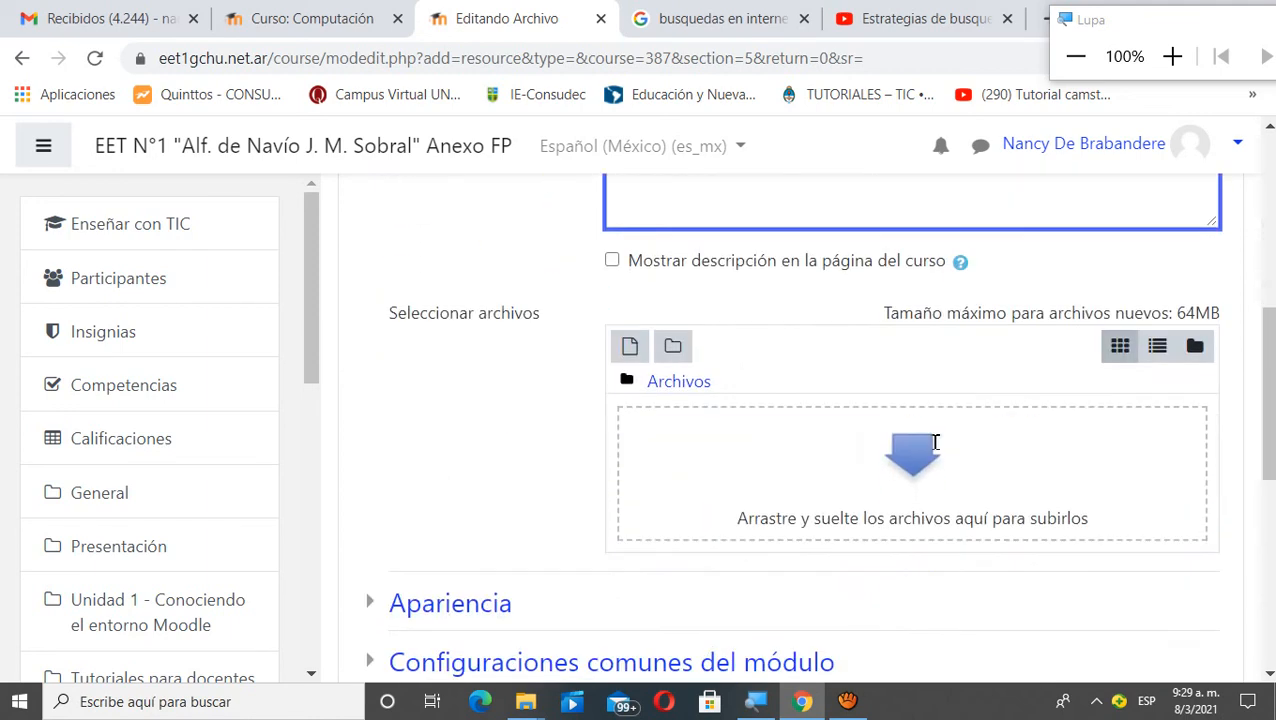
left_click(912, 462)
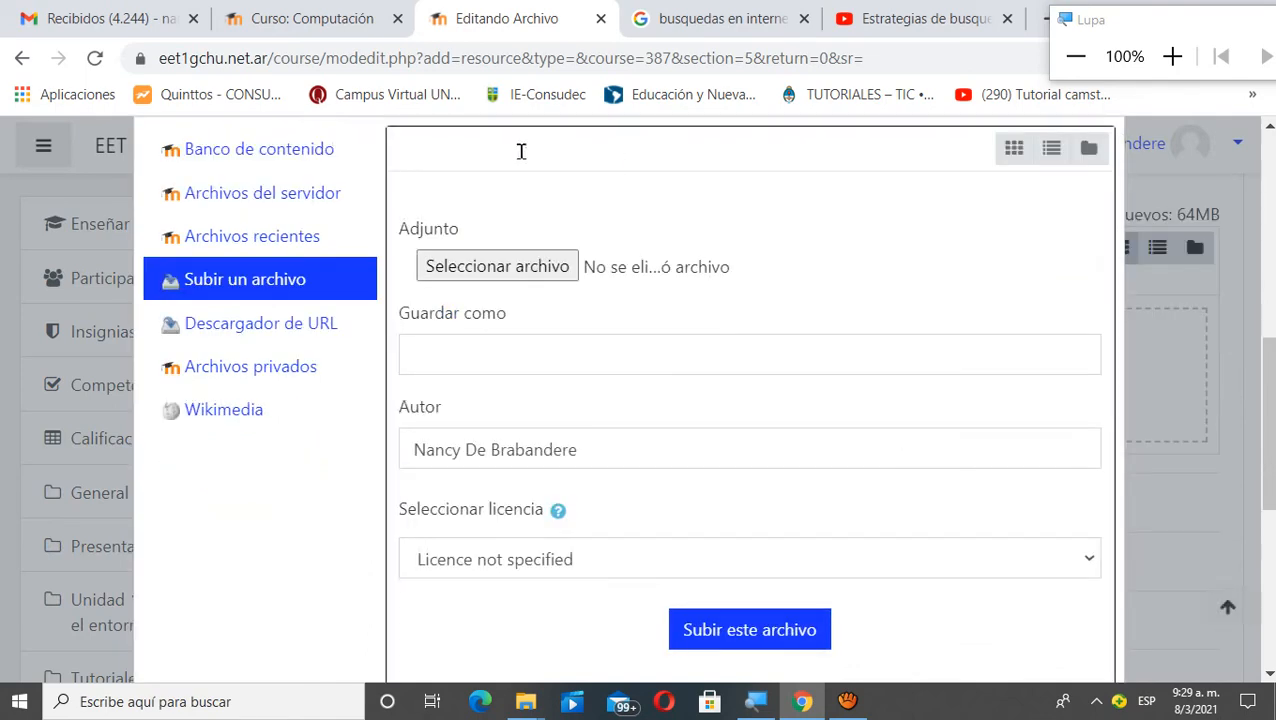
left_click(508, 268)
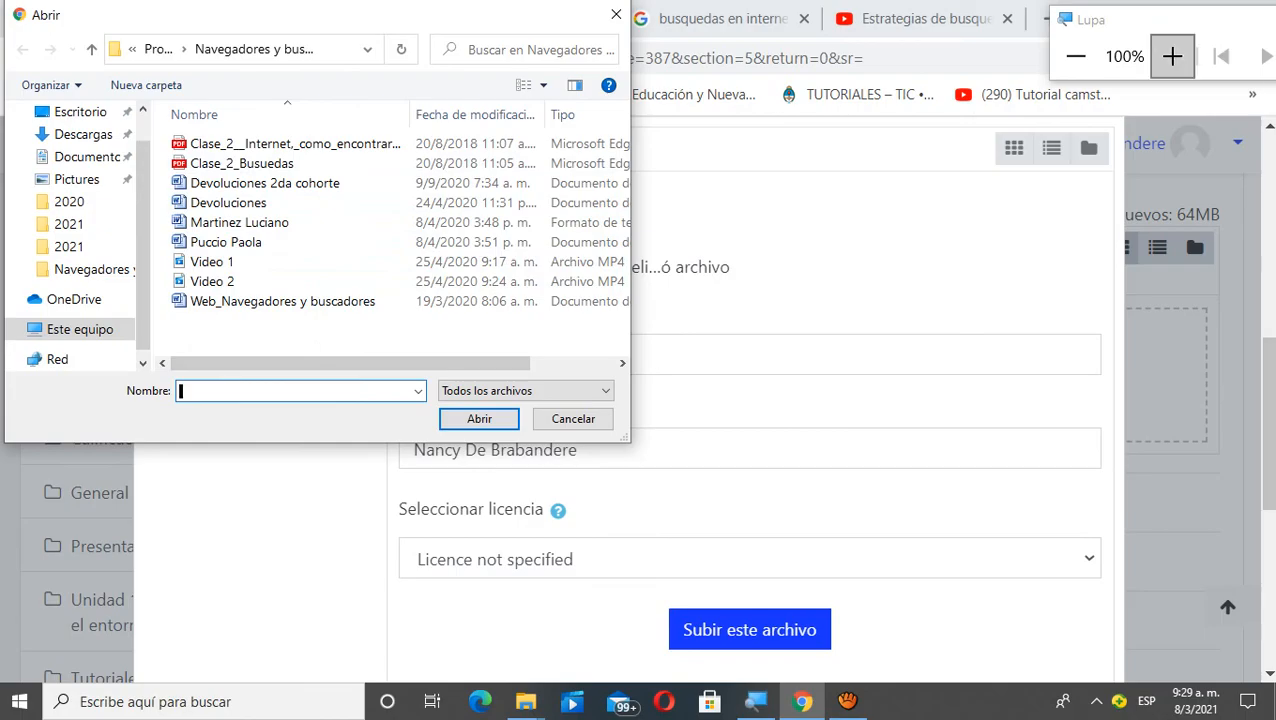
left_click(1172, 56)
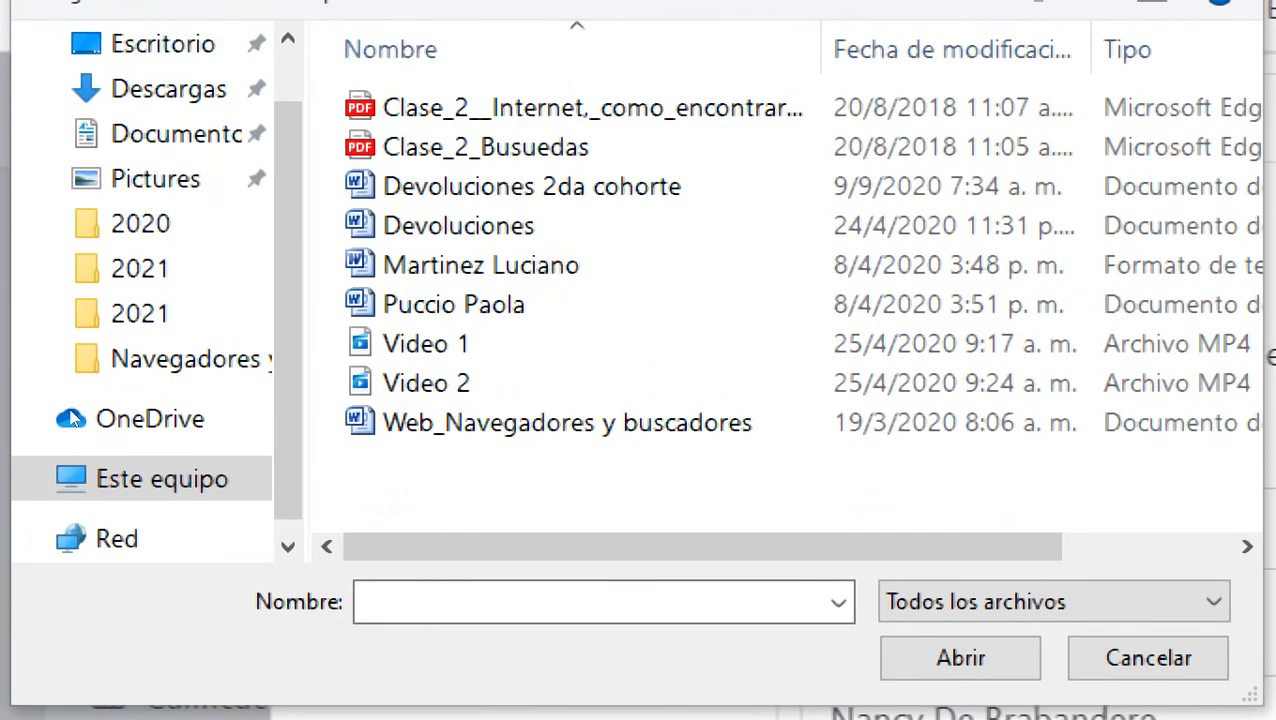
left_click(600, 422)
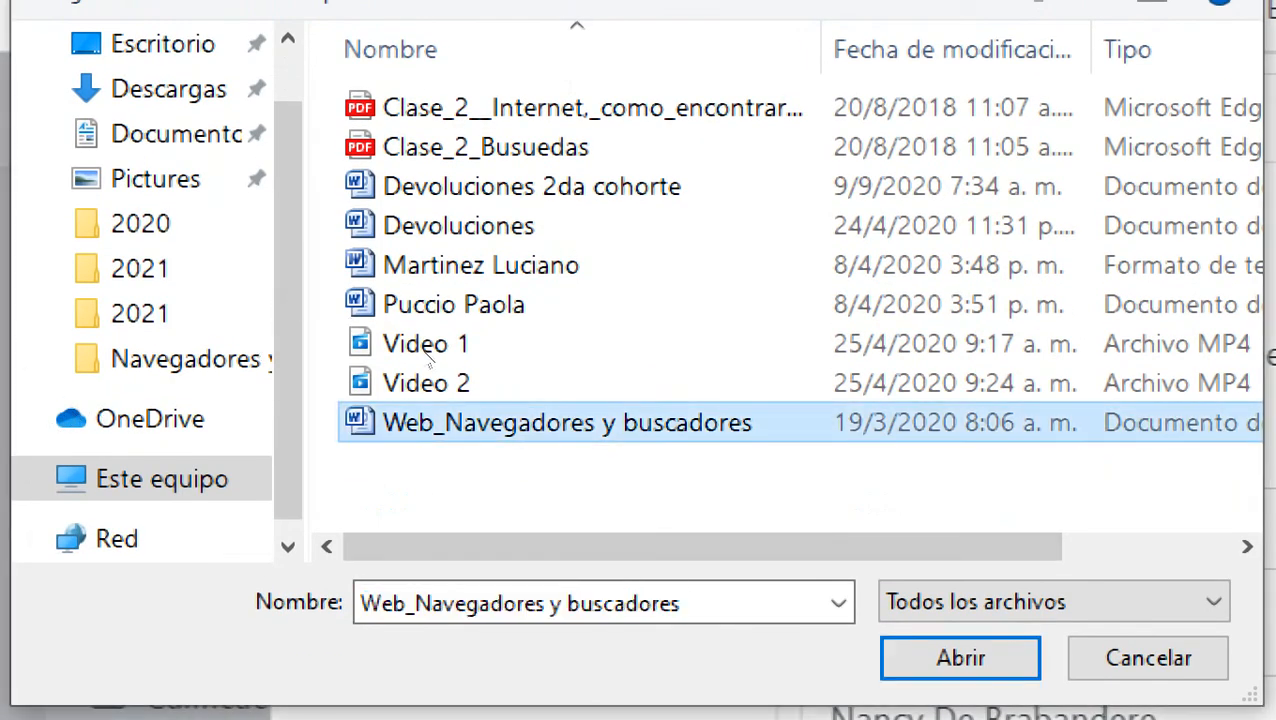
left_click(825, 545)
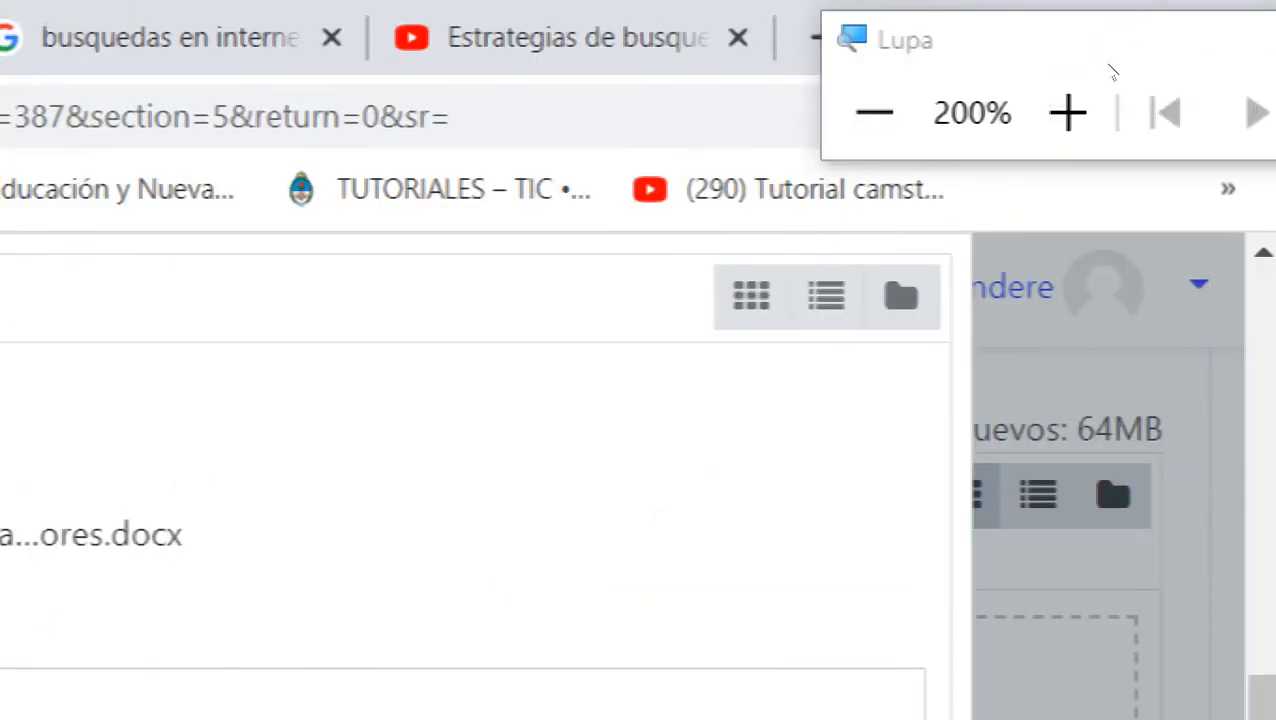
left_click(874, 112)
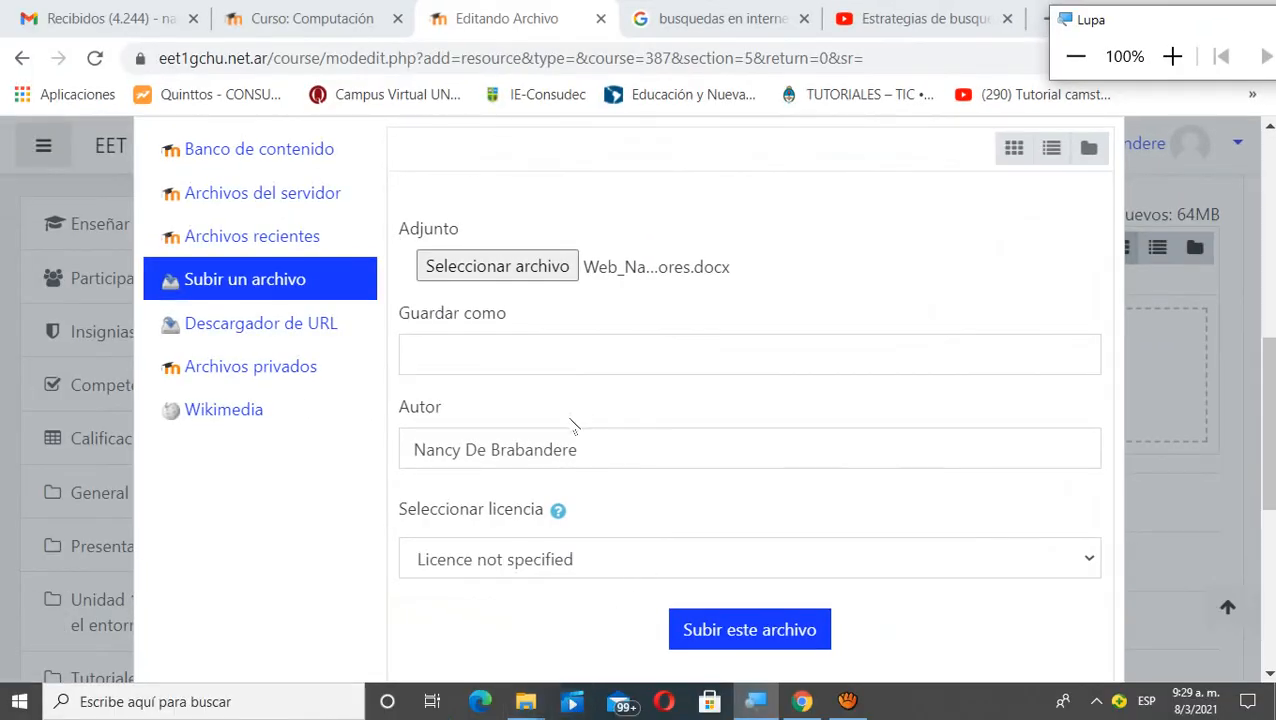
left_click(776, 637)
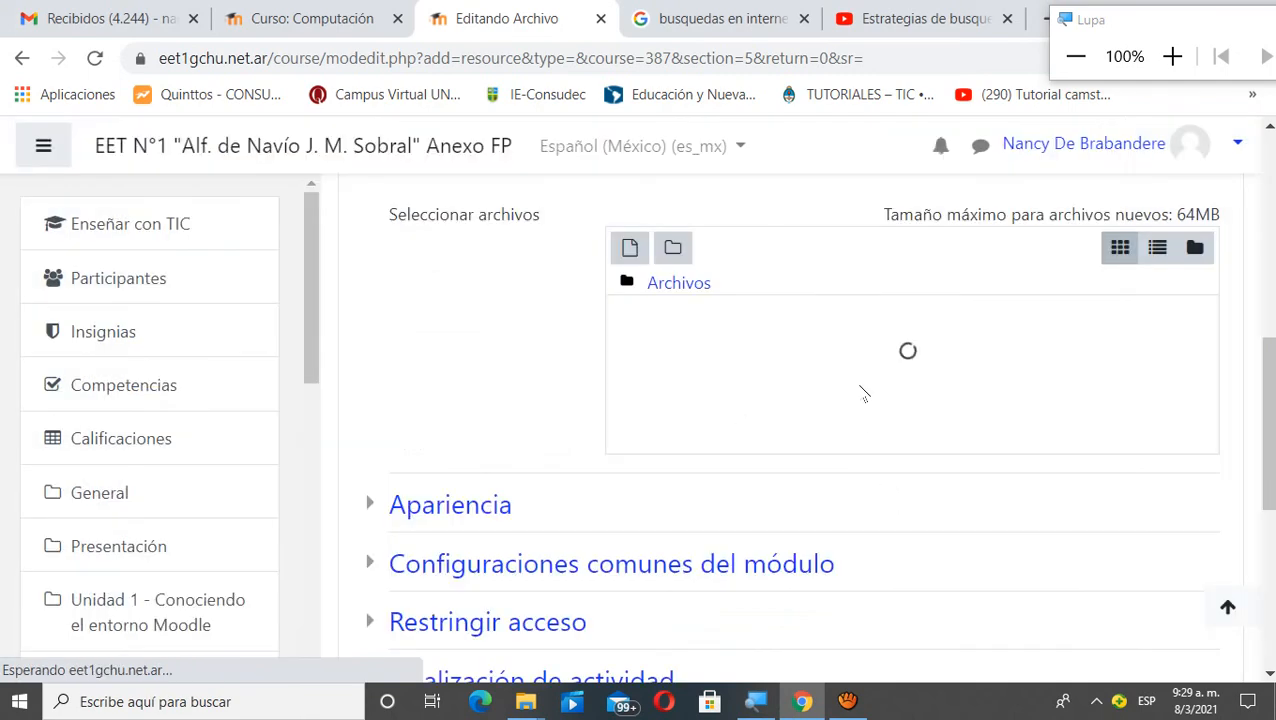
scroll(860, 371, "down", 4)
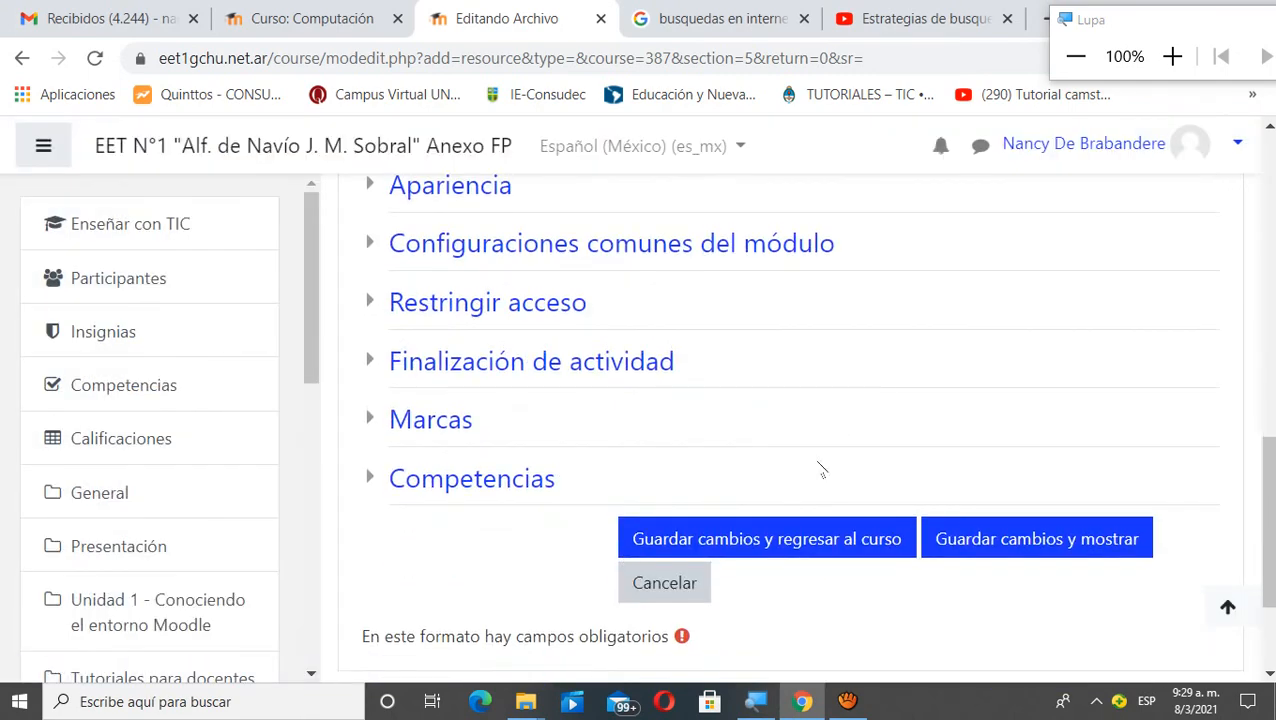
Save the "Actividad" file resource, return to the course and move it directly below "Como buscar y validar información" in Clase 1
left_click(775, 539)
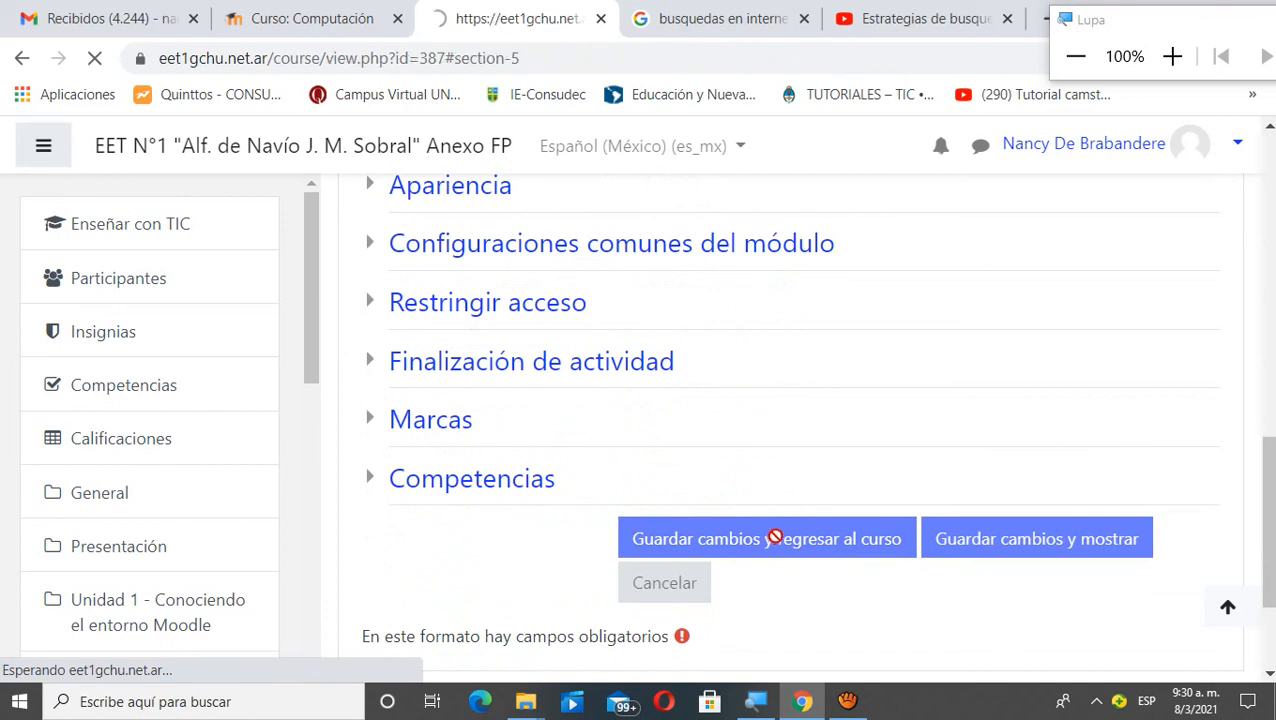
scroll(835, 448, "down", 3)
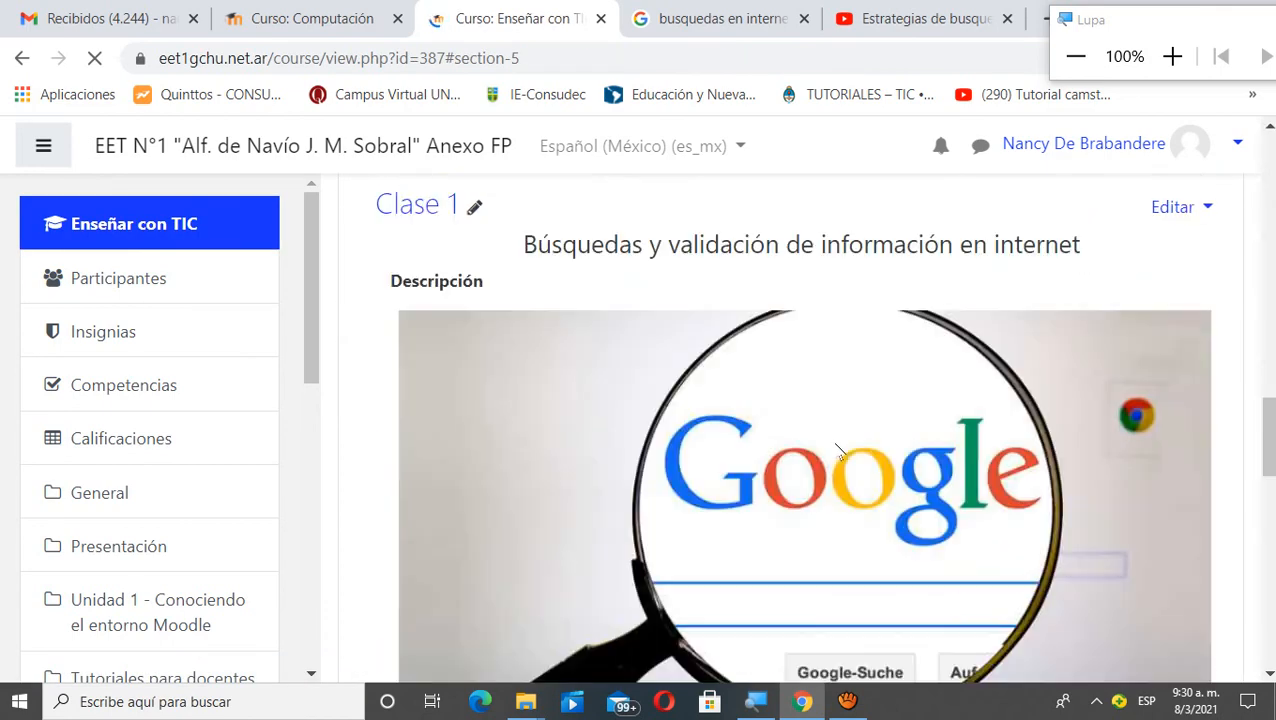
scroll(840, 455, "down", 5)
scroll(845, 463, "down", 2)
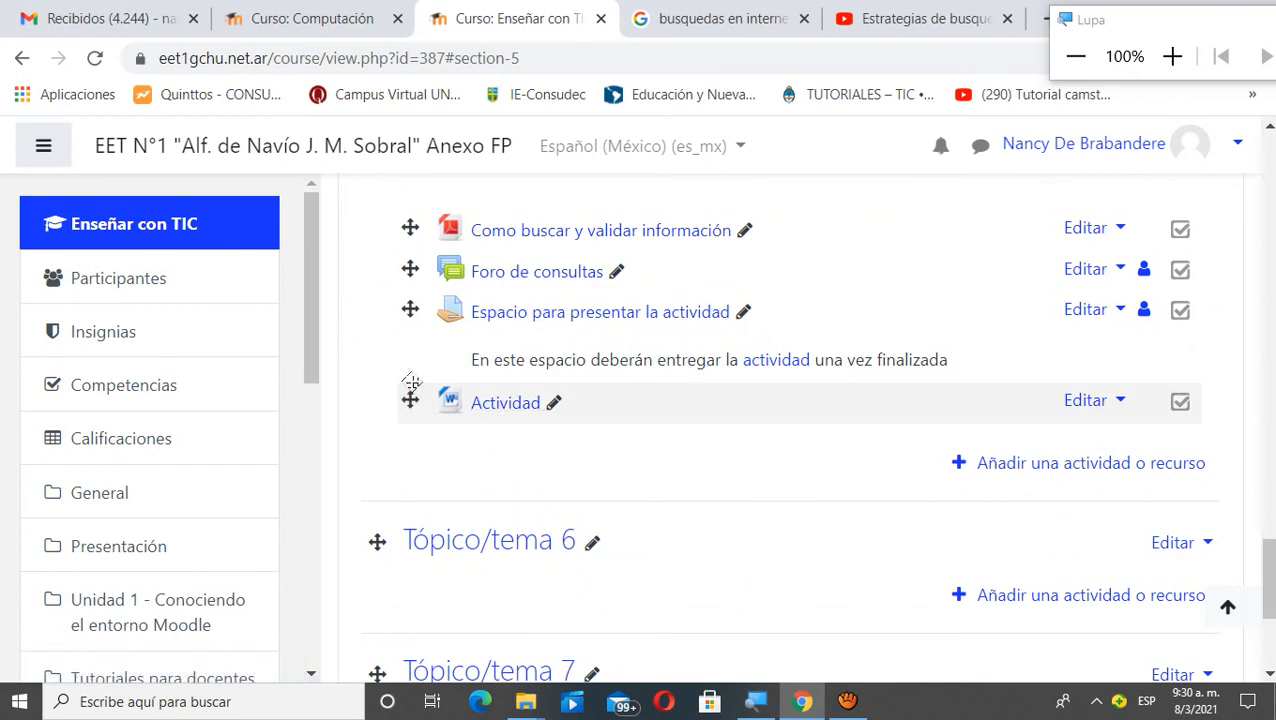
left_click_drag(411, 383, 407, 271)
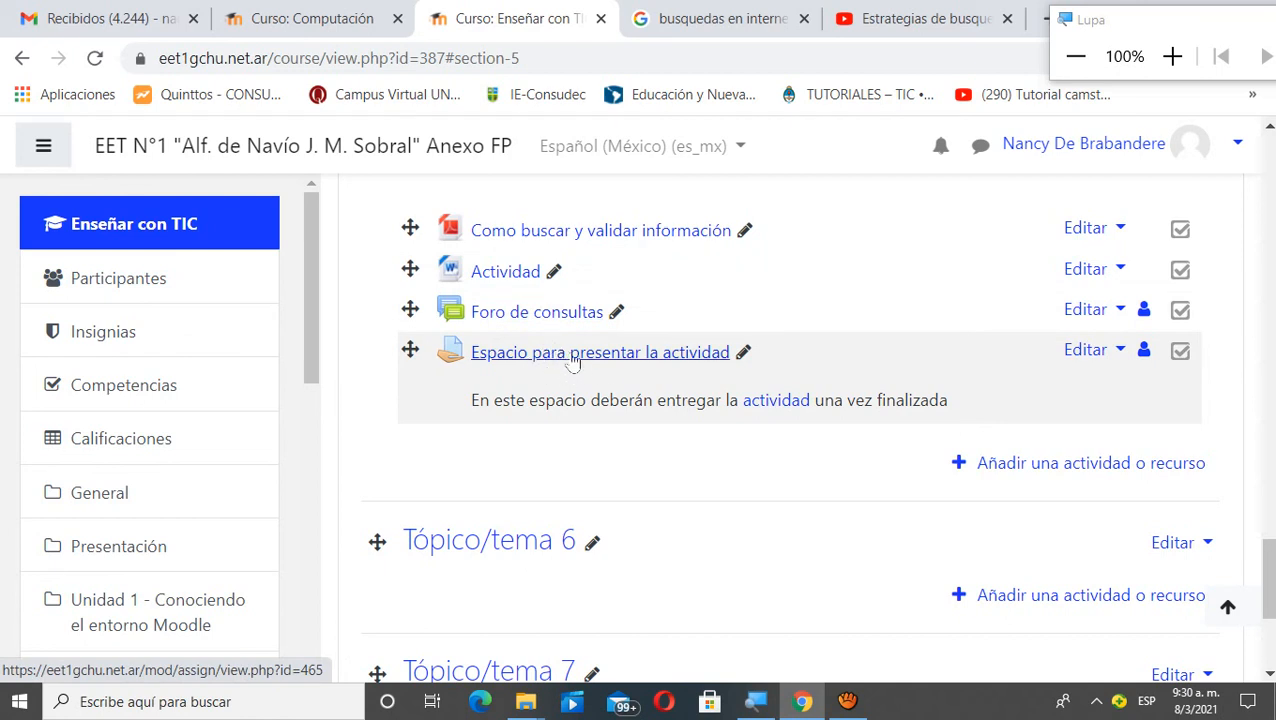
Turn off course editing and look over the Clase 1 section's heading, image and embedded video in normal view
scroll(1243, 493, "up", 1)
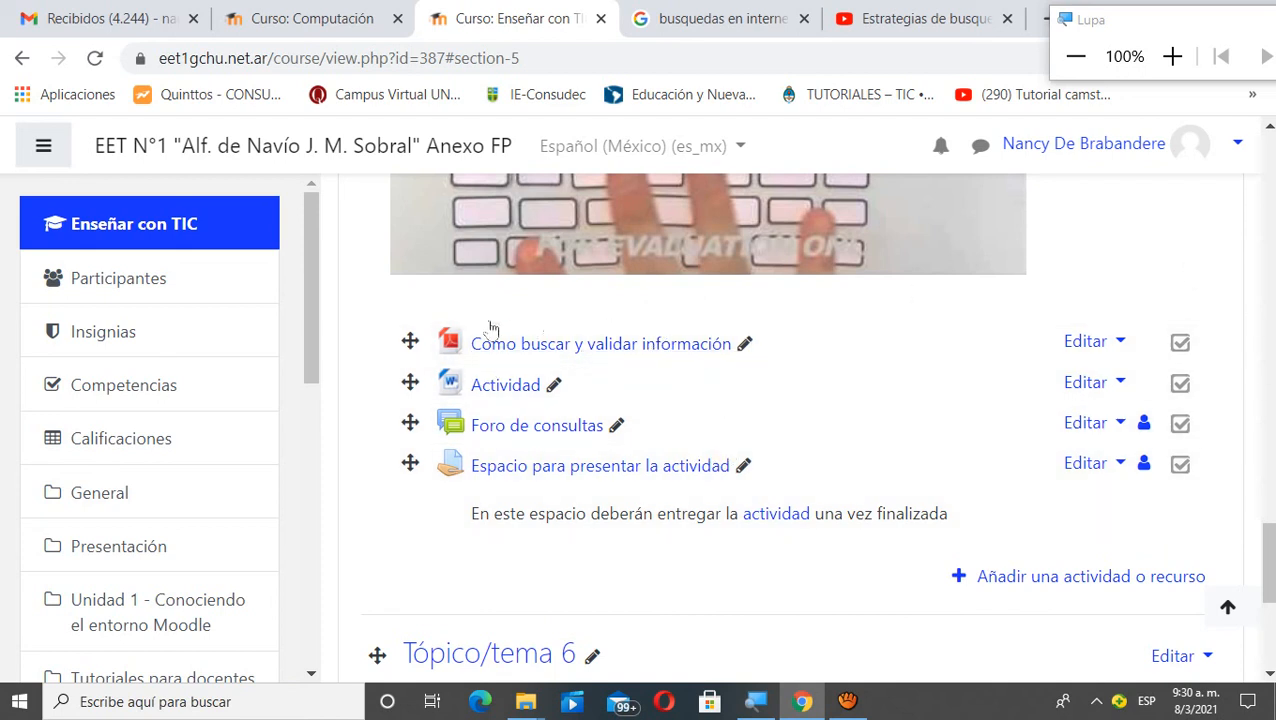
scroll(994, 362, "up", 5)
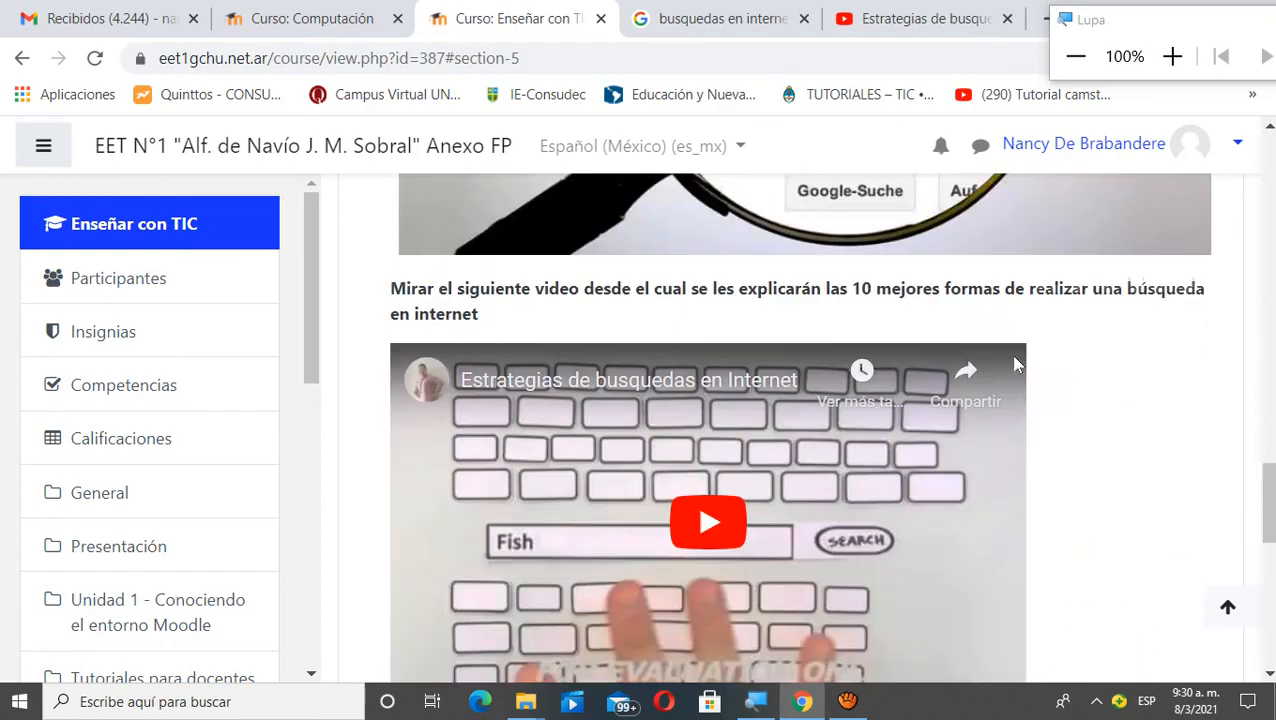
scroll(1253, 358, "up", 15)
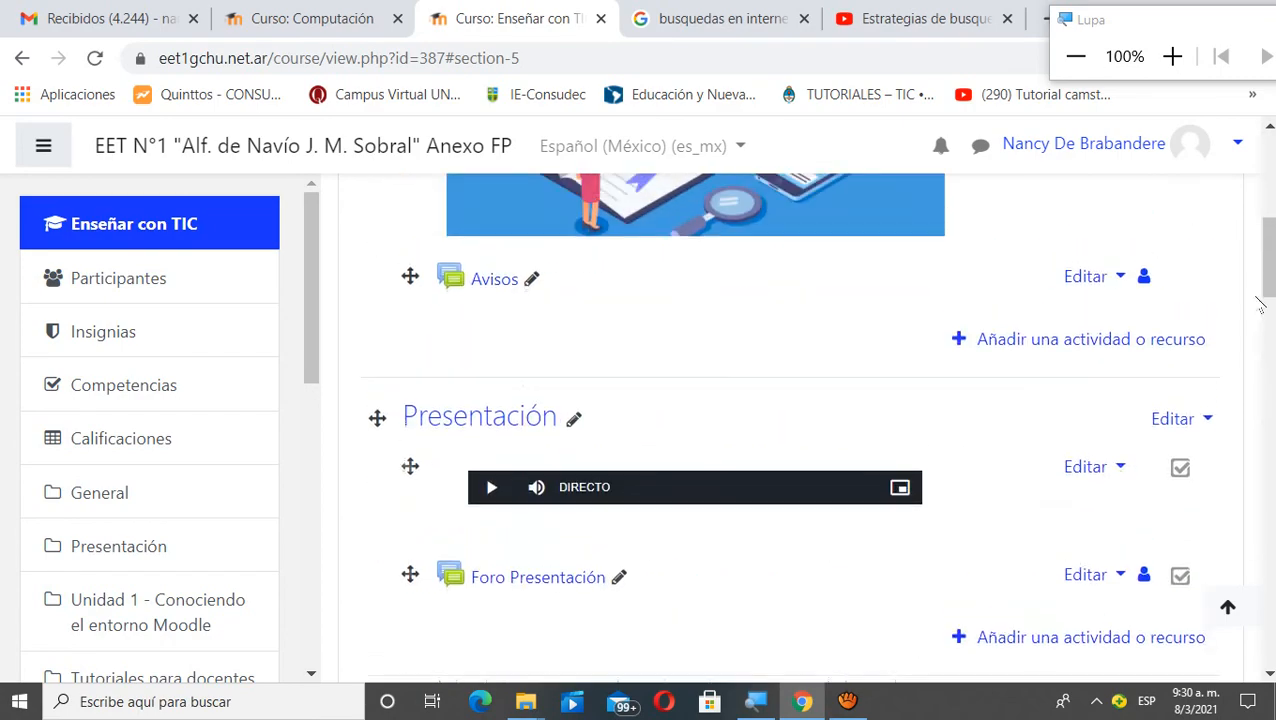
left_click(1114, 312)
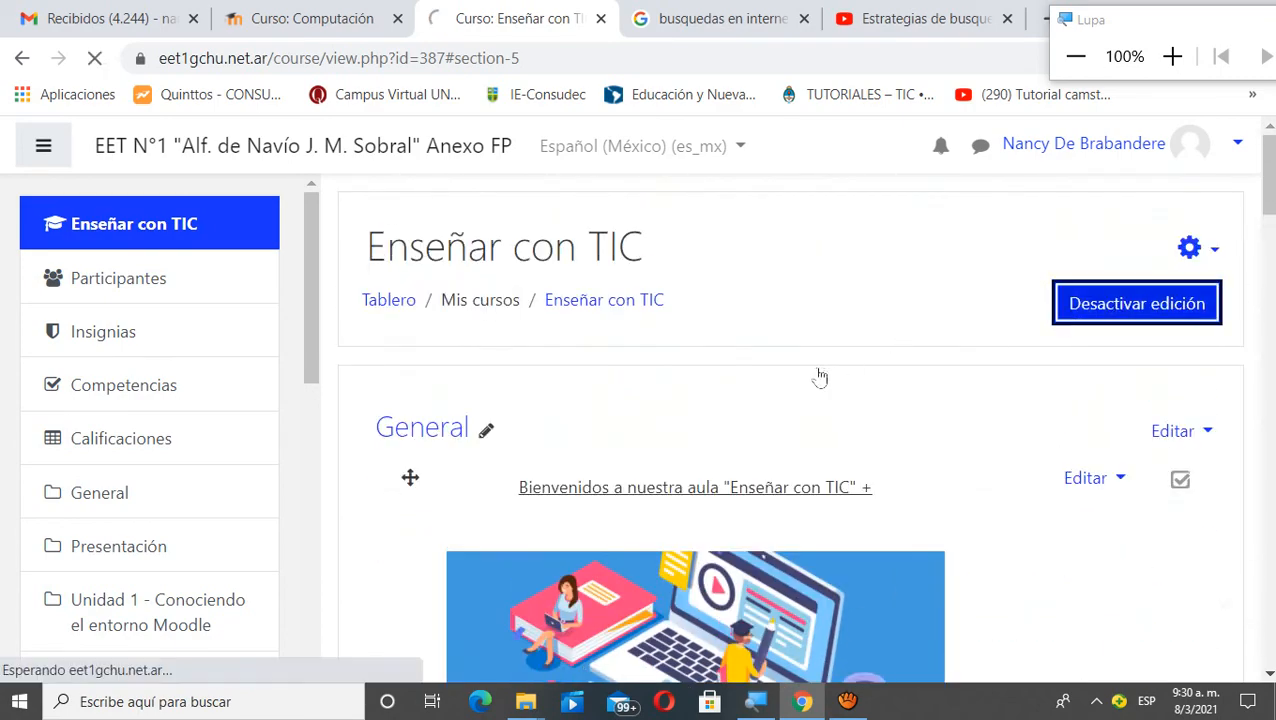
scroll(464, 372, "down", 8)
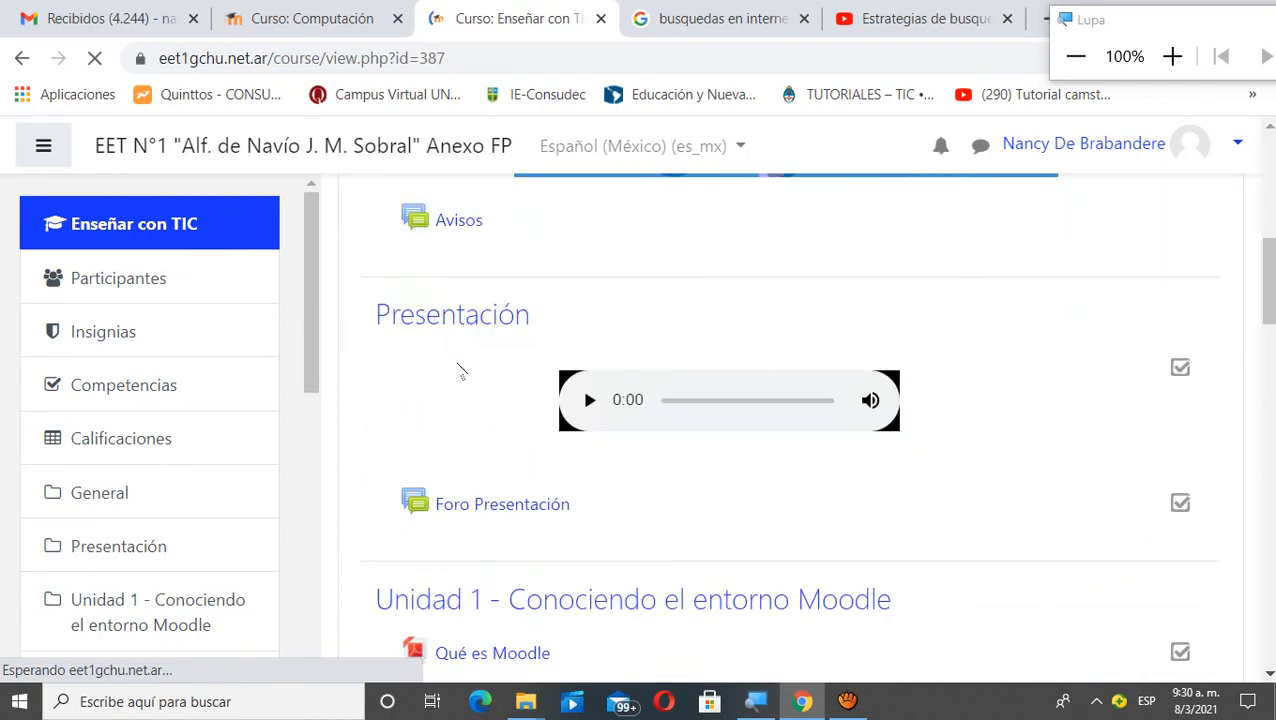
scroll(464, 370, "down", 13)
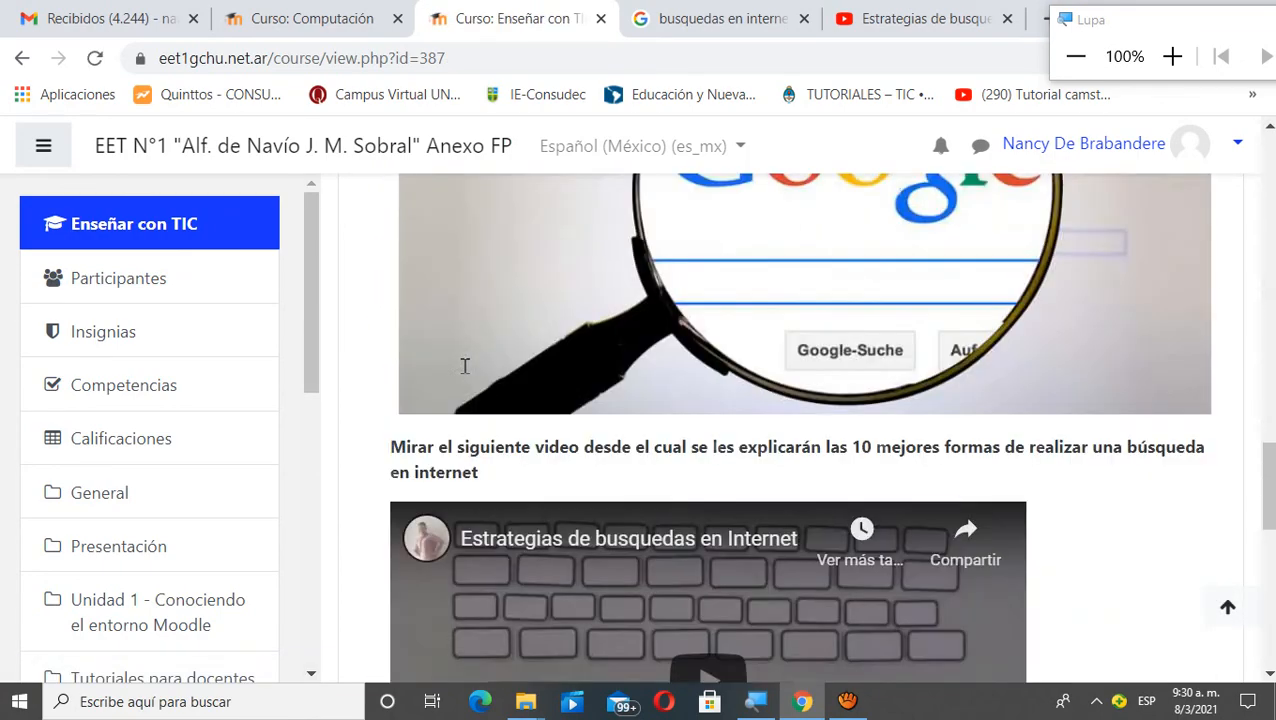
scroll(475, 372, "down", 3)
scroll(541, 397, "up", 10)
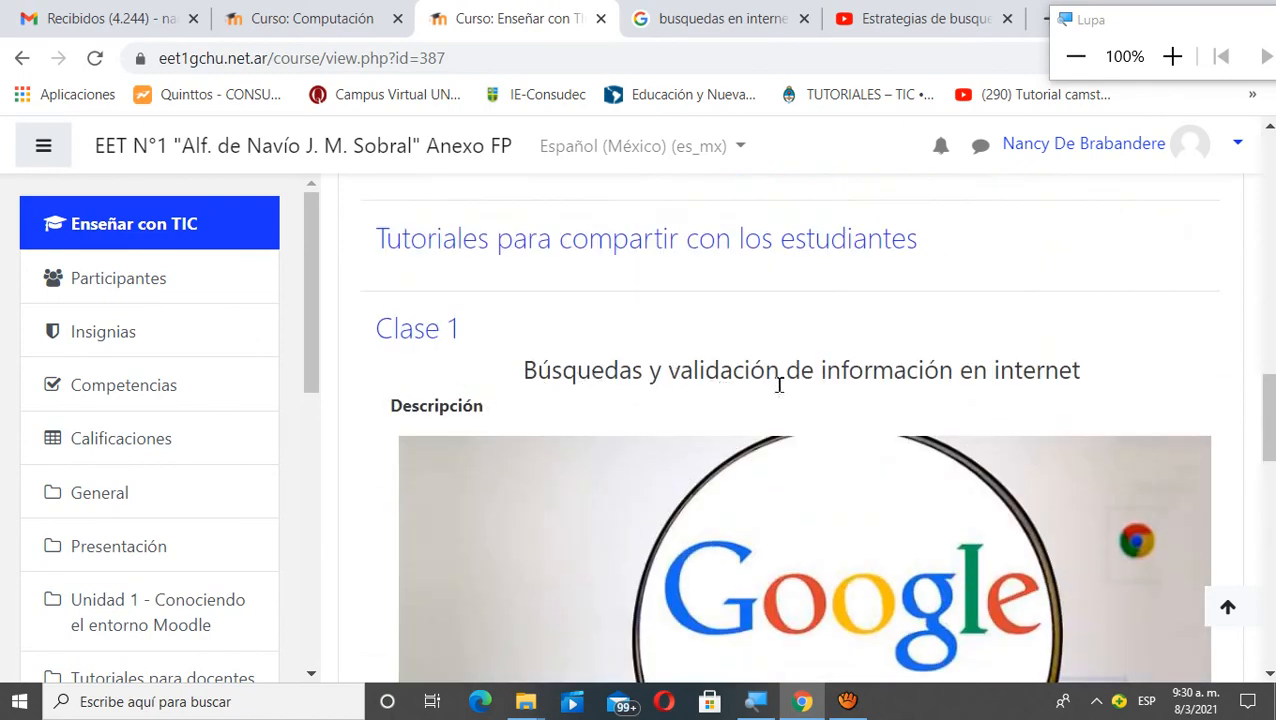
scroll(1158, 393, "down", 2)
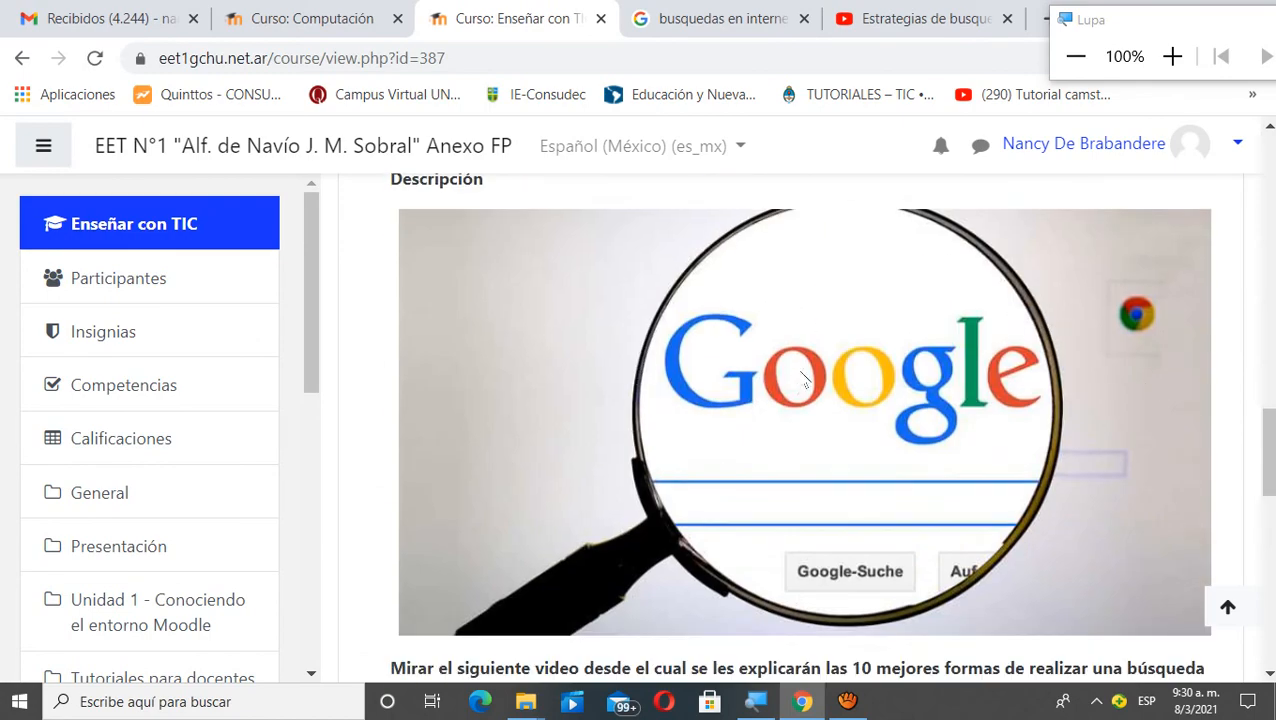
scroll(657, 298, "down", 9)
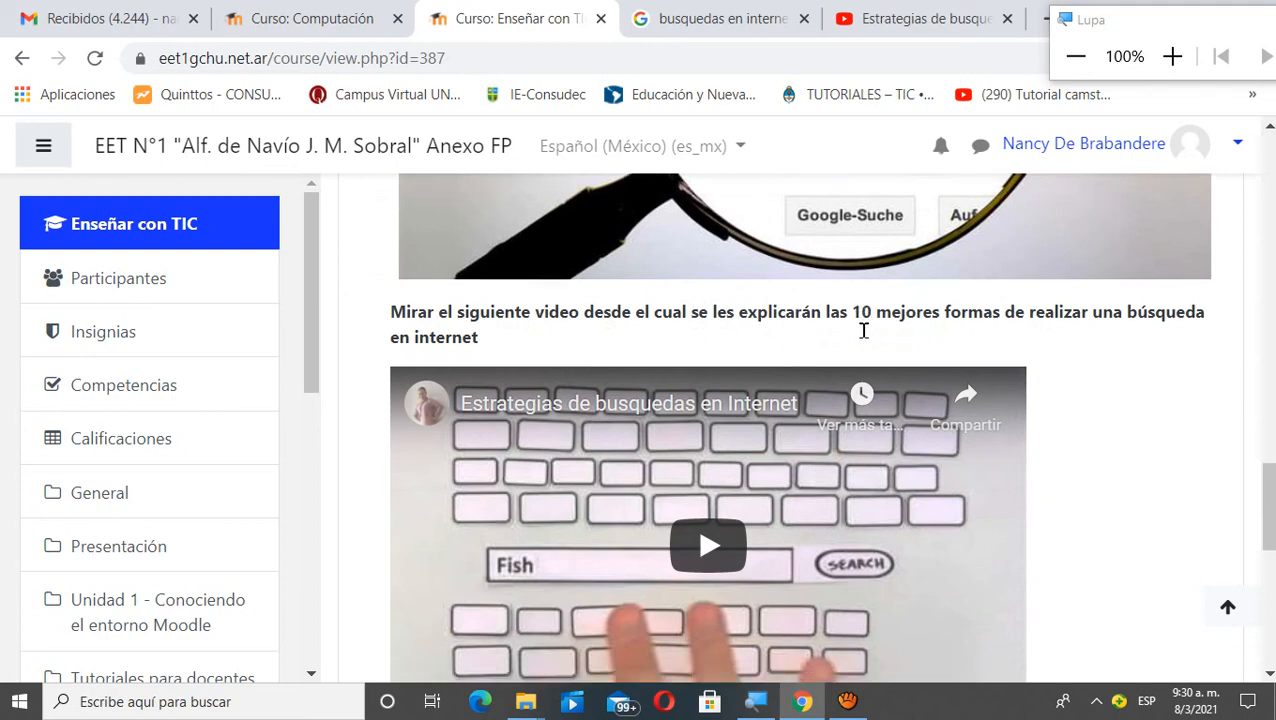